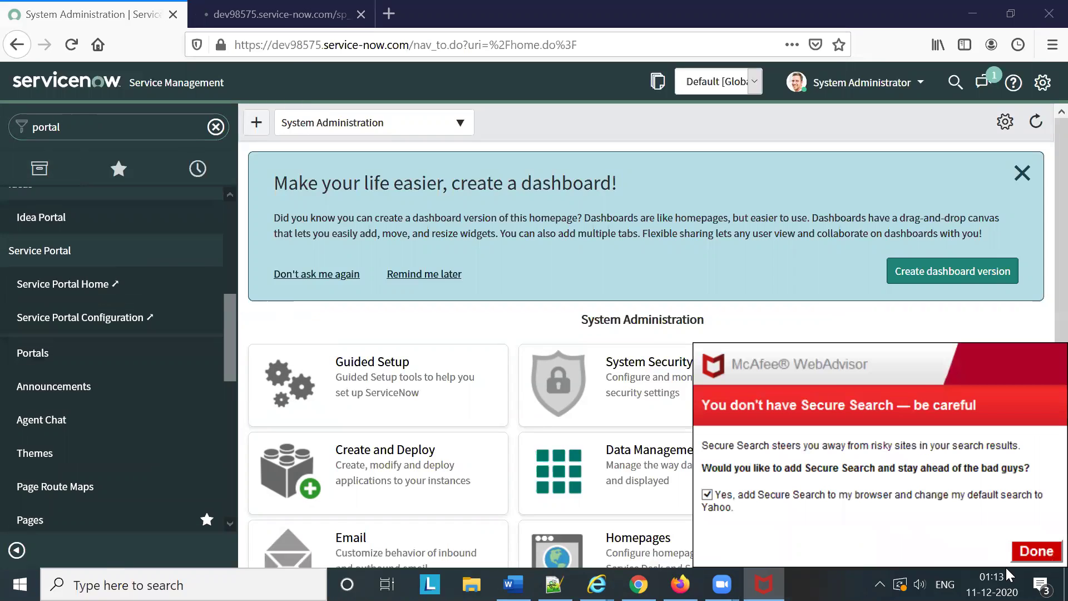
# Step: Close the McAfee WebAdvisor pop-up and look through the Service Portals list with its URL suffixes
pyautogui.rightClick(763, 583)
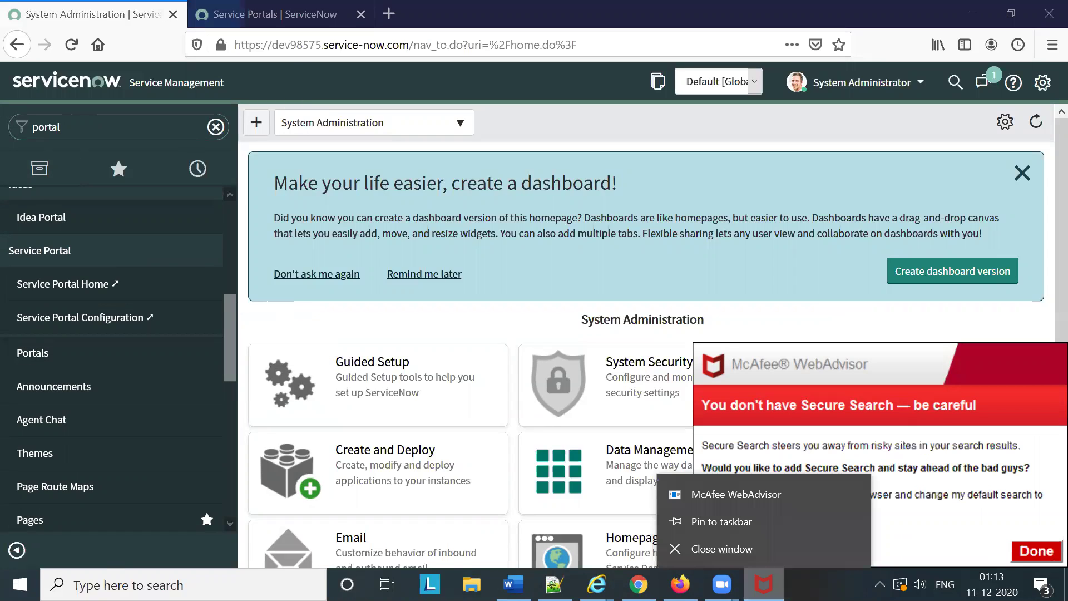
pyautogui.click(751, 550)
pyautogui.click(277, 16)
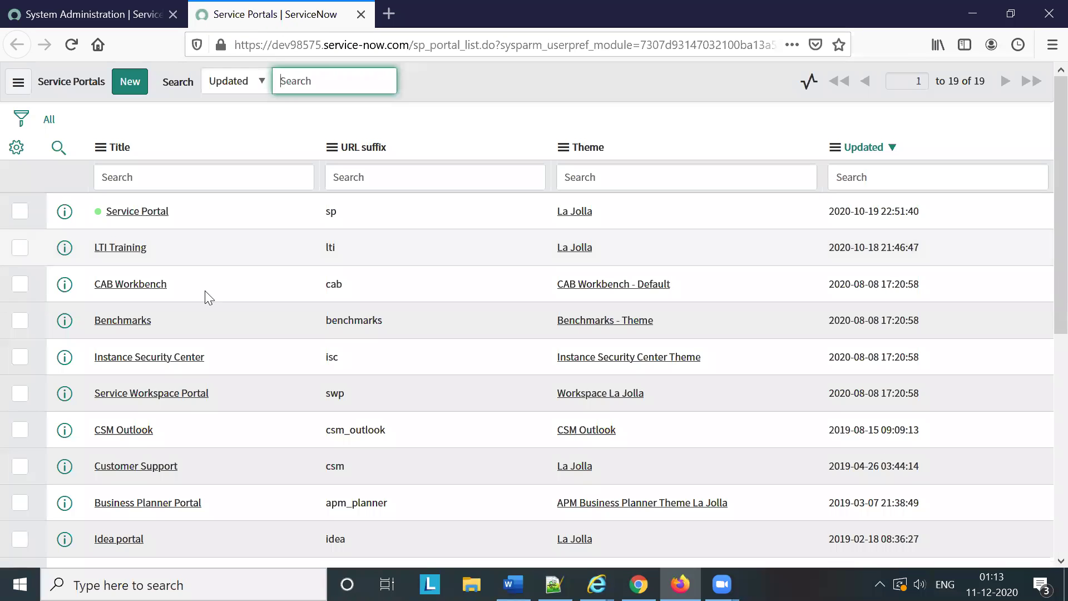
pyautogui.scroll(-1, 221, 414)
pyautogui.scroll(-7, 222, 415)
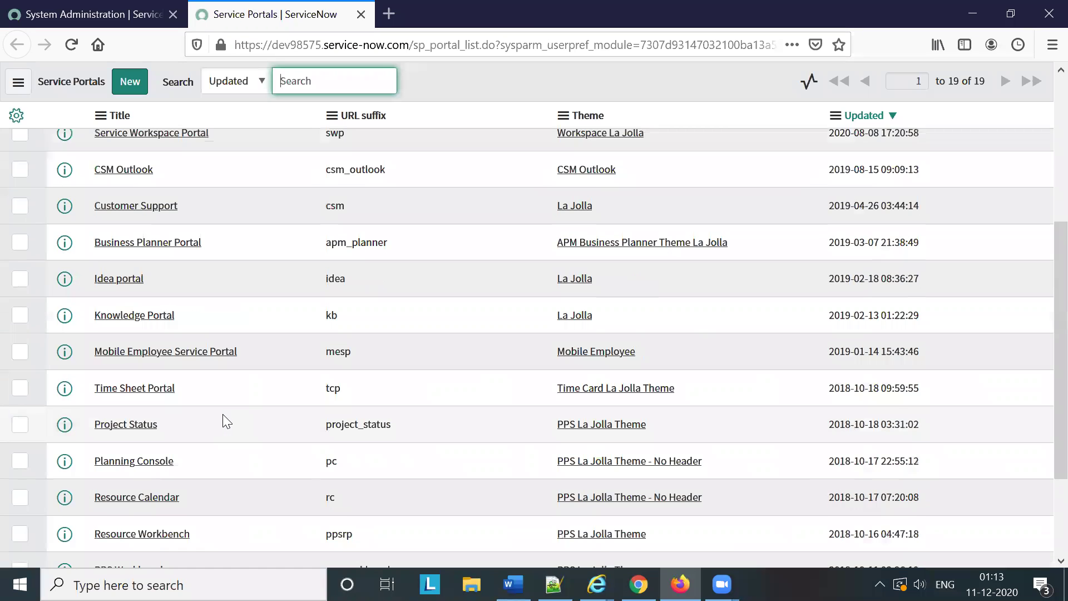
pyautogui.scroll(6, 223, 415)
pyautogui.scroll(3, 226, 414)
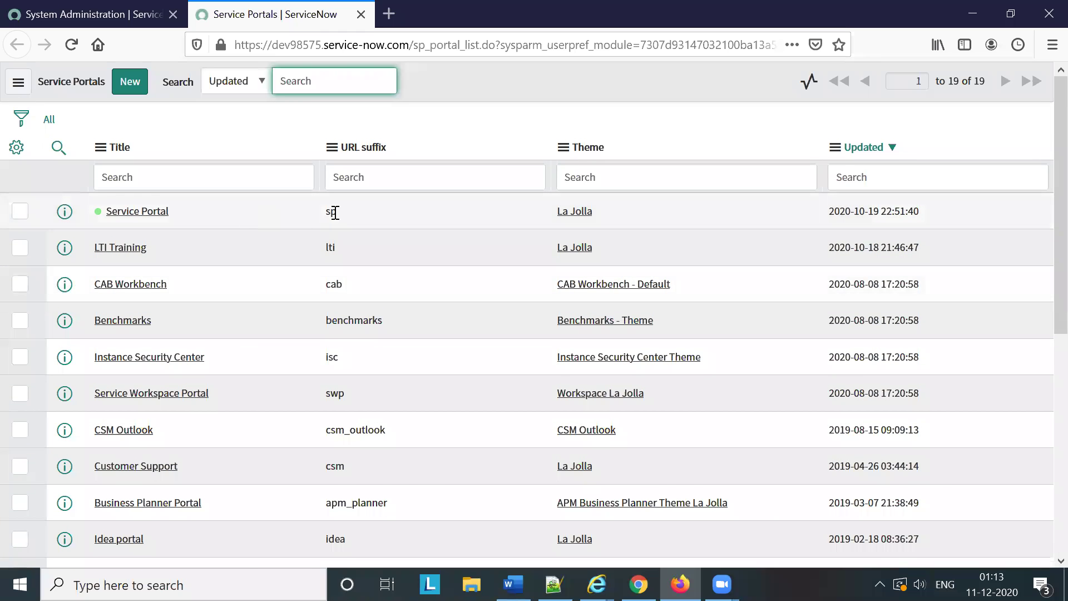
# Step: Return to the System Administration tab, open the Service Portal Pages list and look through it
pyautogui.click(139, 14)
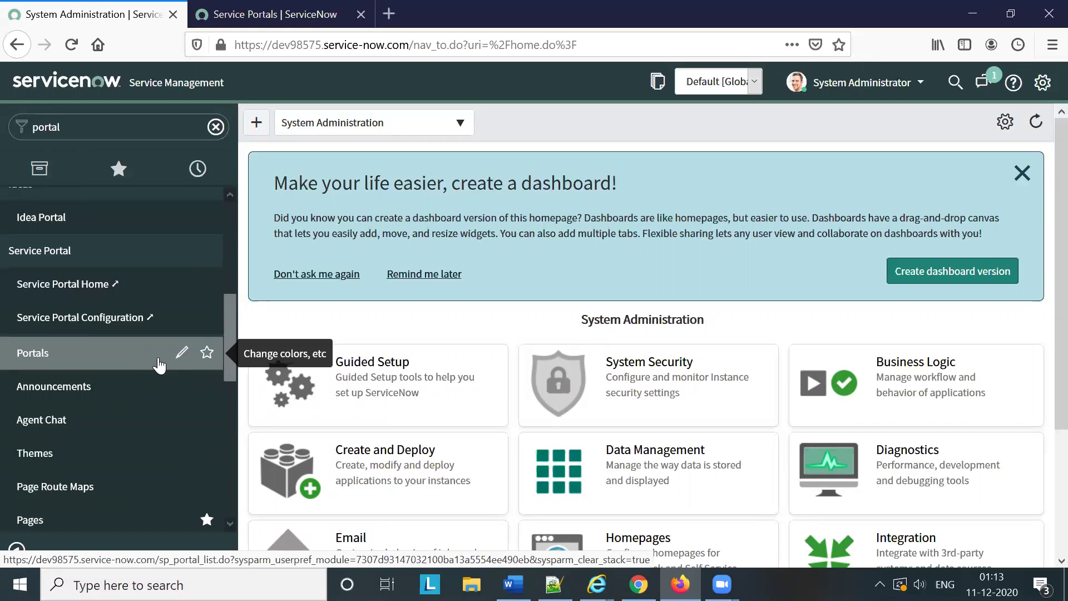
pyautogui.scroll(-2, 161, 361)
pyautogui.click(96, 449)
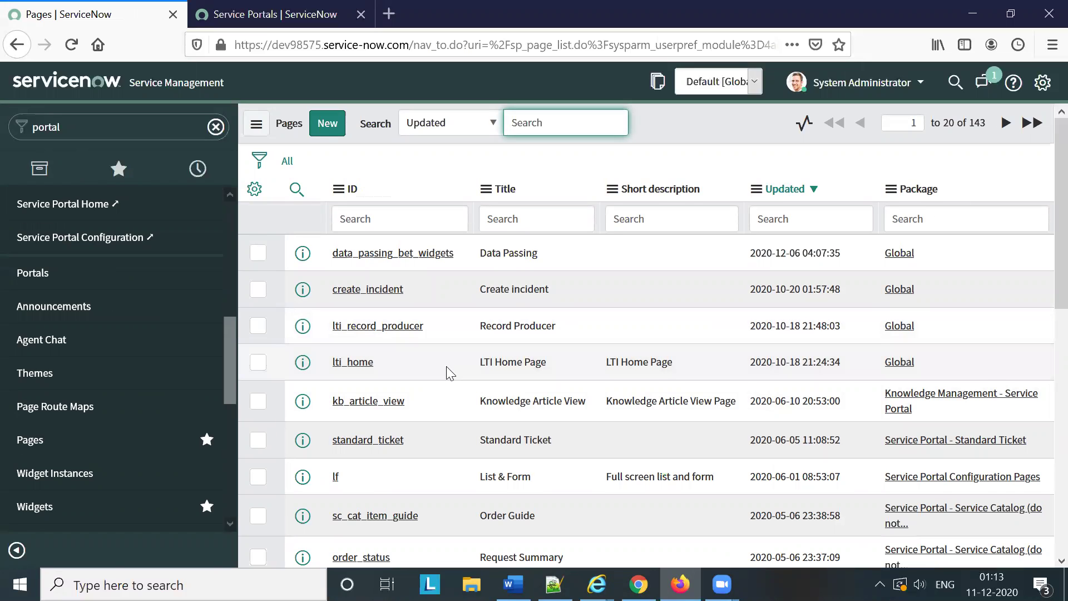
pyautogui.scroll(-3, 445, 364)
pyautogui.scroll(3, 443, 359)
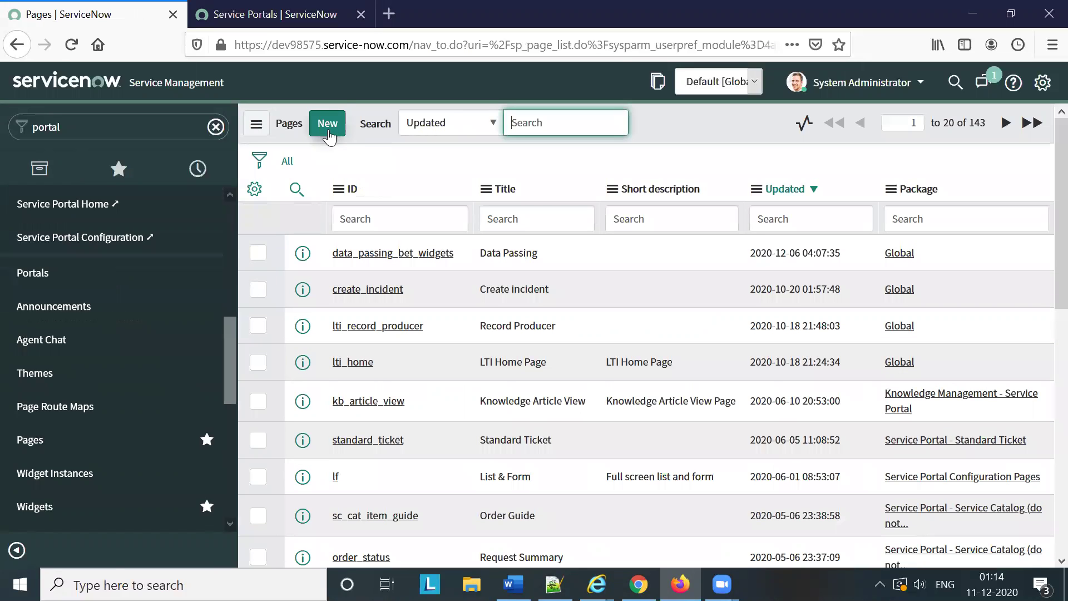
# Step: Create a new page record titled "My First Page" with the ID my_first_page and save it
pyautogui.click(329, 132)
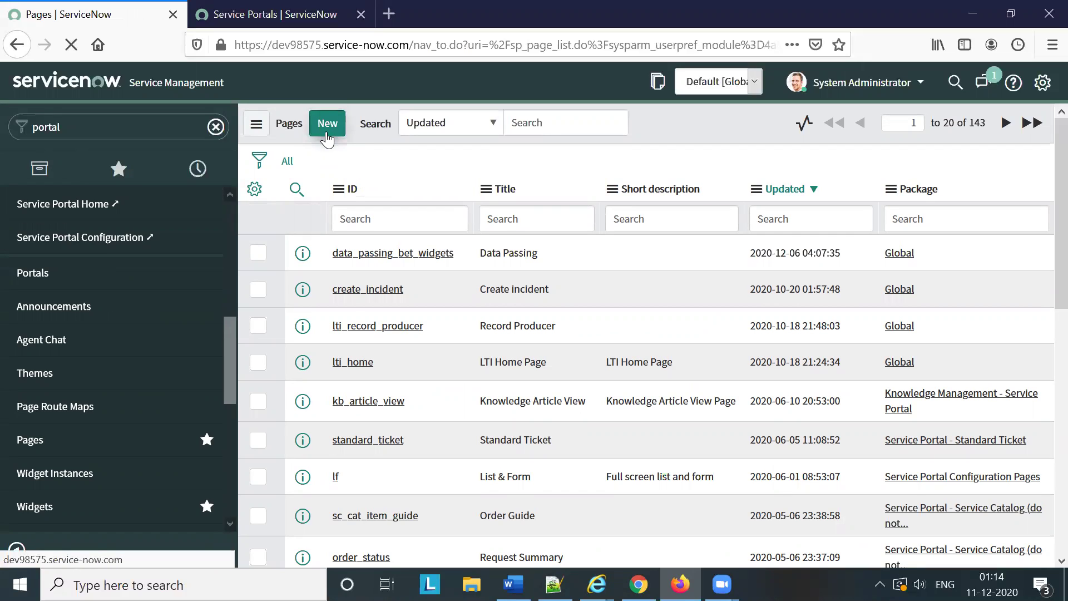
pyautogui.click(389, 184)
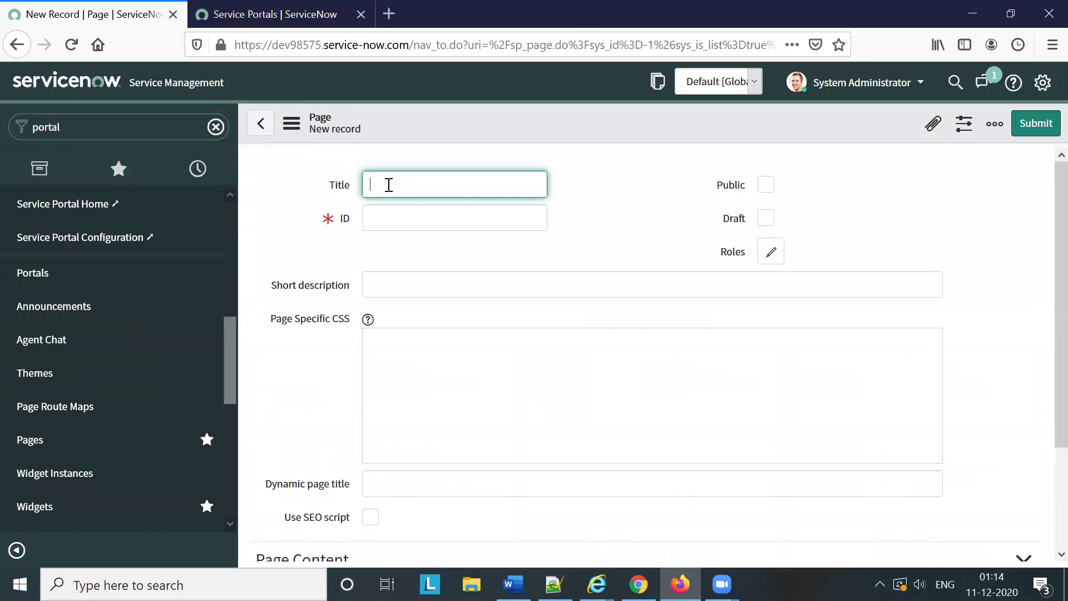
pyautogui.write('My First Page')
pyautogui.click(438, 217)
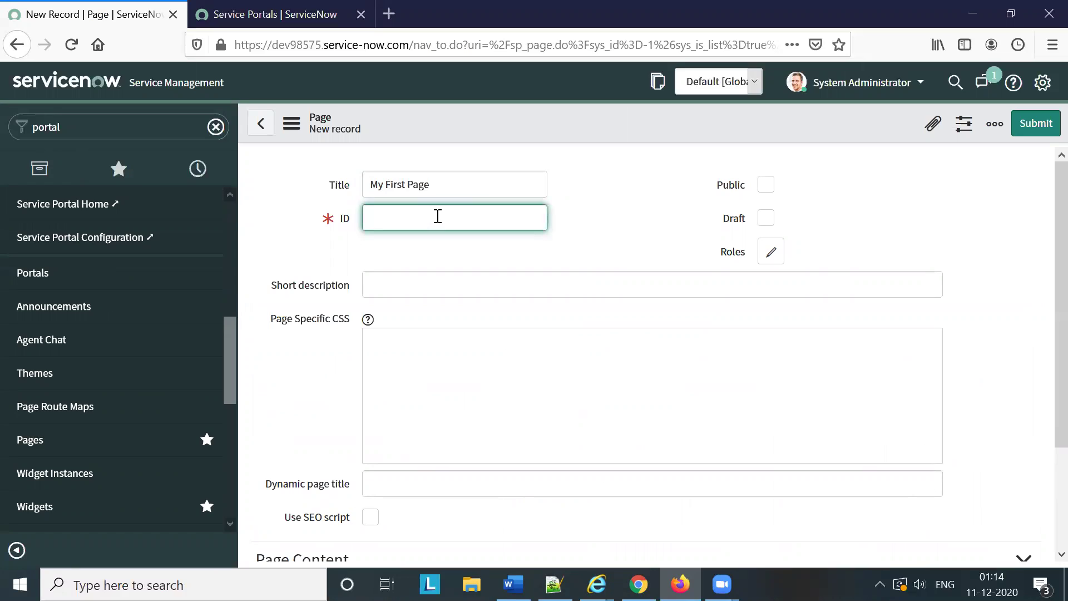
pyautogui.write('my_first_page')
pyautogui.click(481, 286)
pyautogui.rightClick(475, 108)
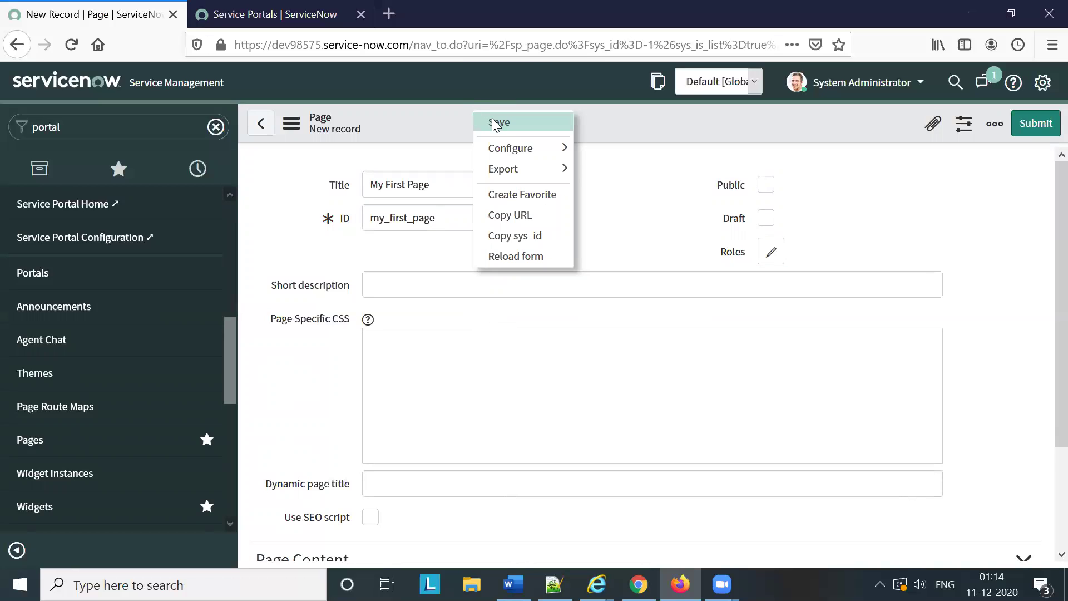
pyautogui.click(494, 119)
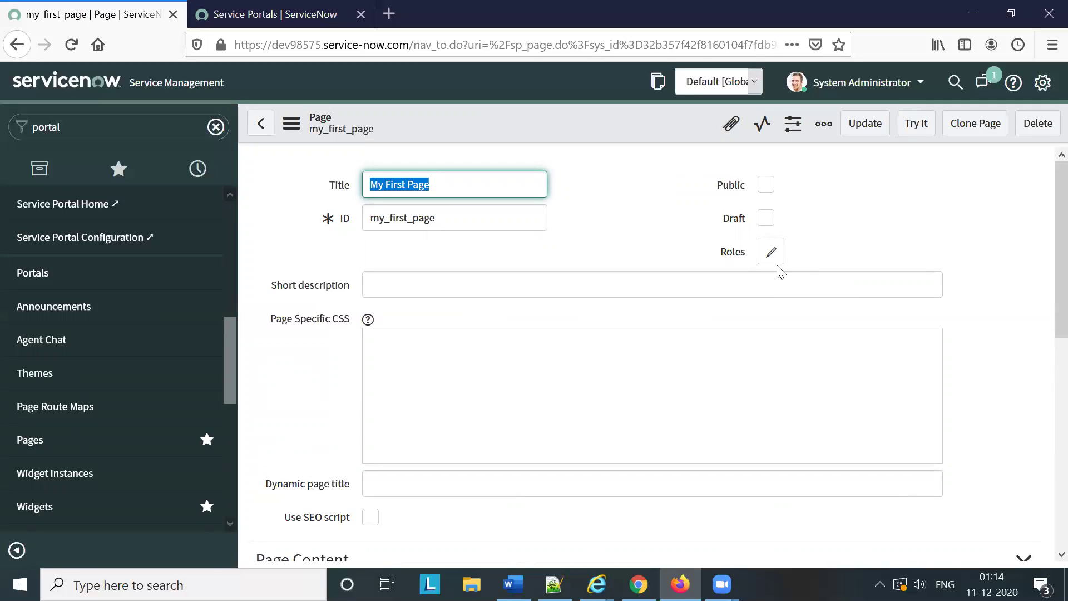
# Step: Open the my_first_page record in the Designer through its related link and close the McAfee WebAdvisor pop-up
pyautogui.scroll(-7, 618, 303)
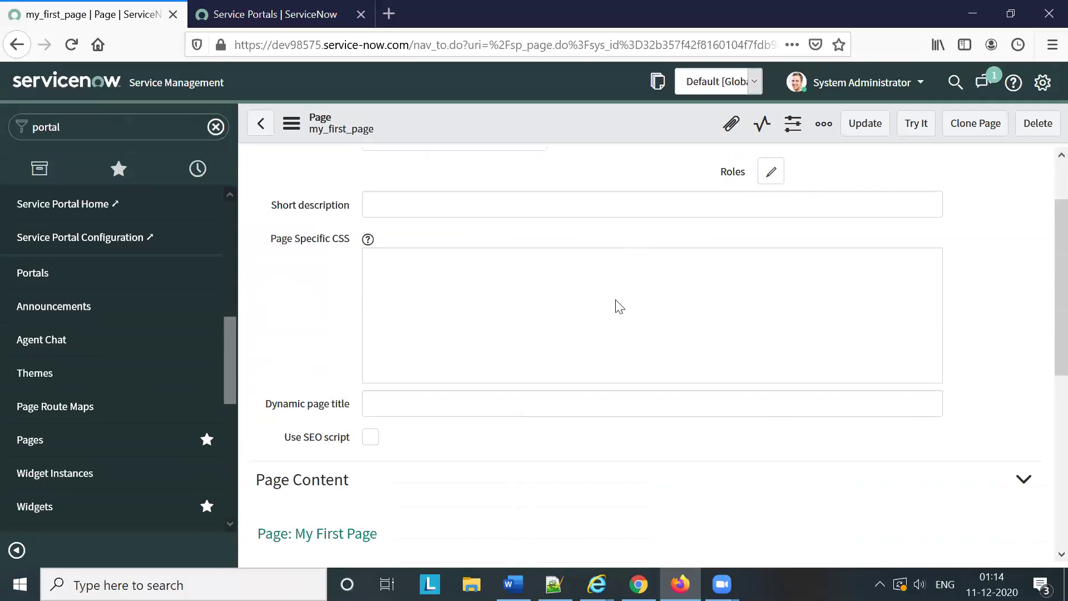
pyautogui.scroll(7, 619, 306)
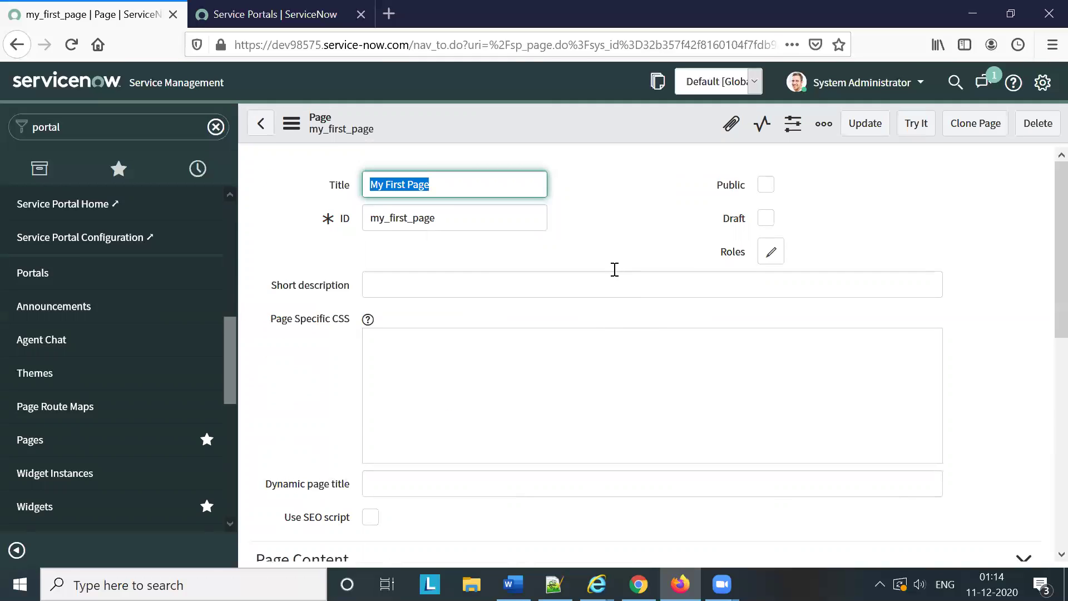
pyautogui.scroll(-4, 614, 272)
pyautogui.scroll(-2, 614, 277)
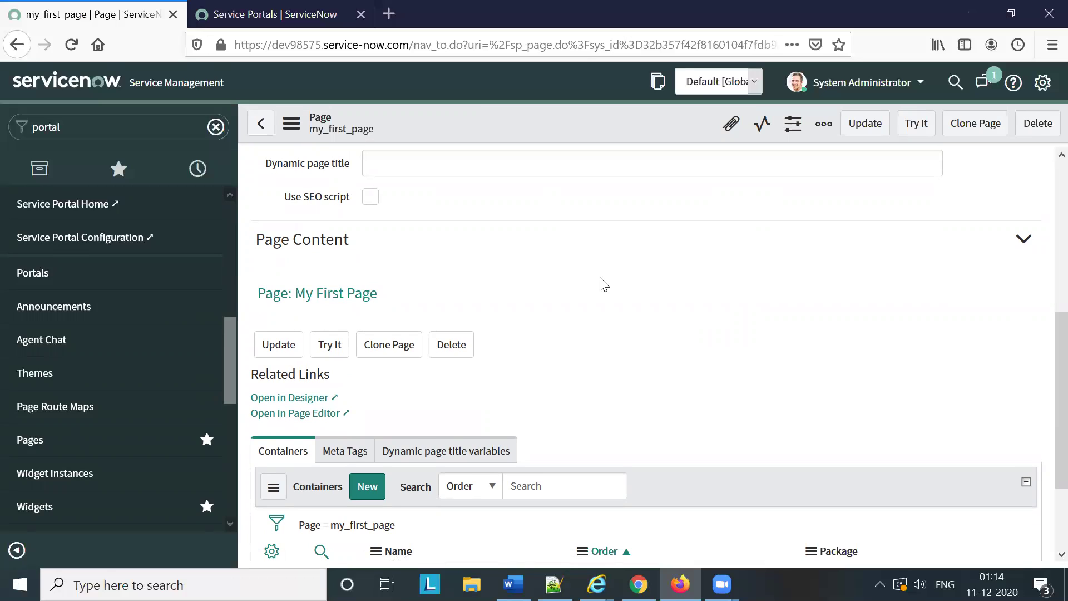
pyautogui.scroll(-2, 605, 285)
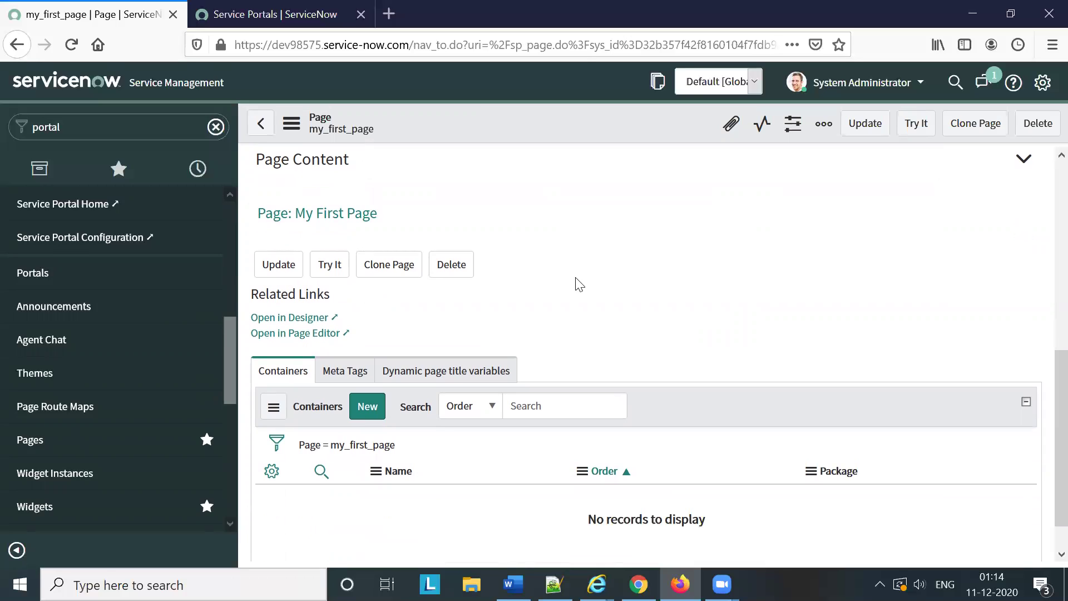
pyautogui.click(319, 321)
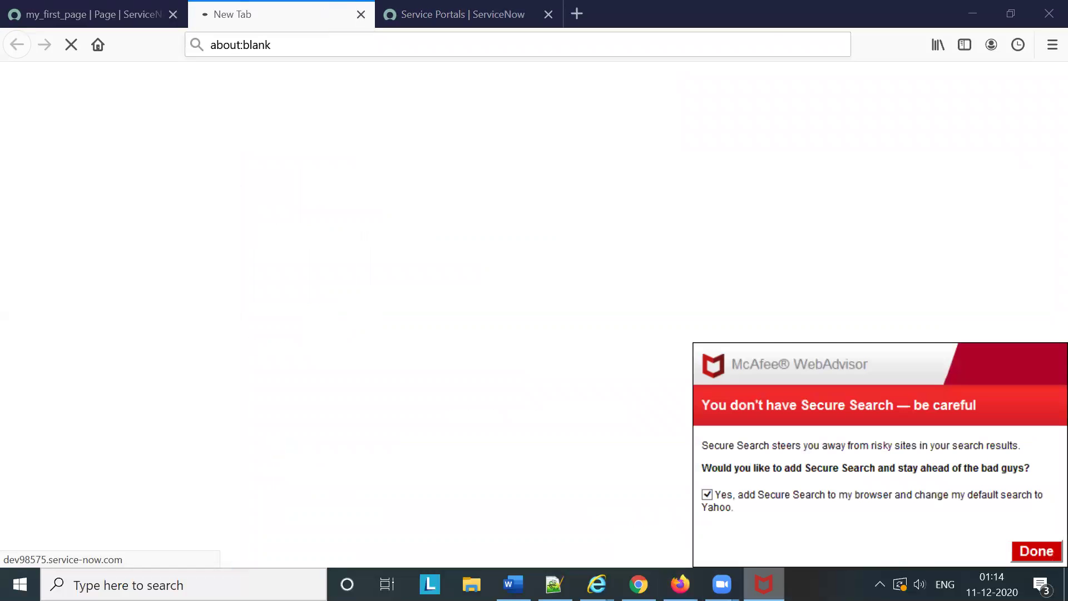
pyautogui.rightClick(765, 584)
pyautogui.click(750, 554)
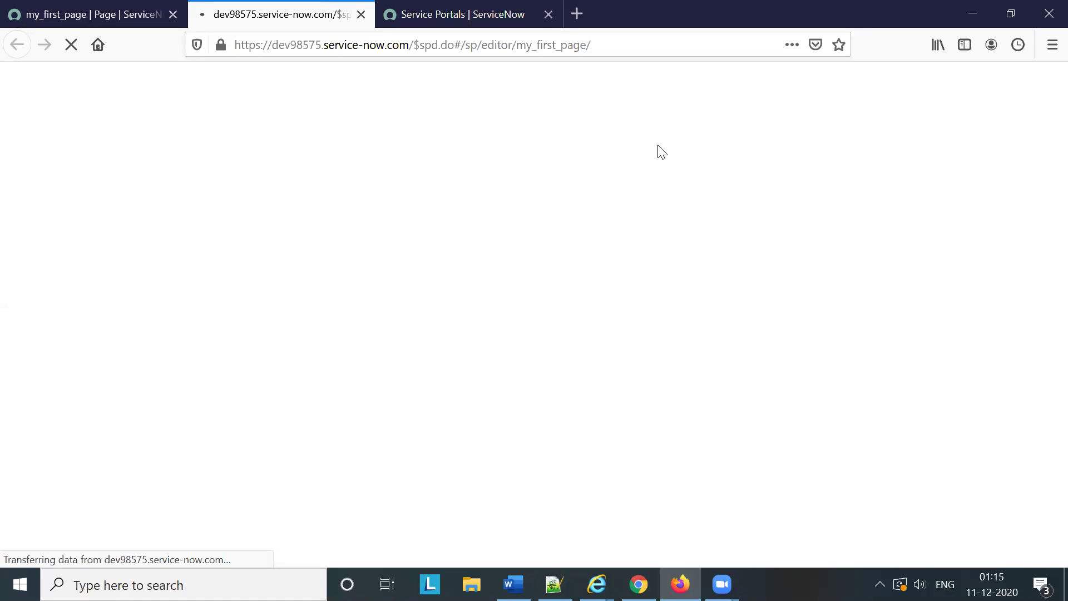
# Step: Load the portal with the sp URL suffix in the browser tab that shows the Service Portals list
pyautogui.click(452, 17)
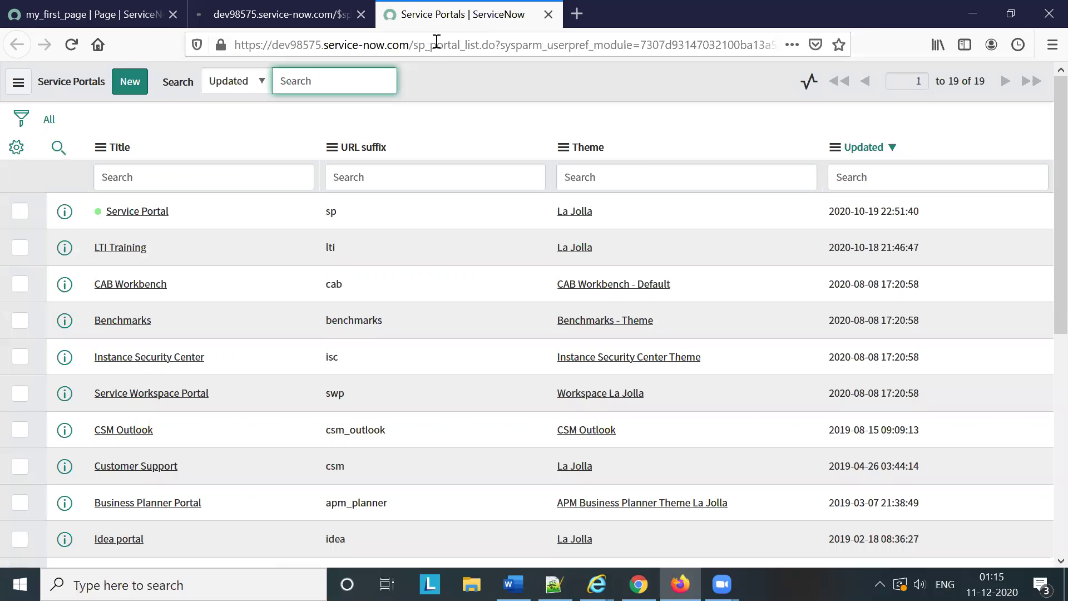
pyautogui.moveTo(426, 47); pyautogui.dragTo(937, 66)
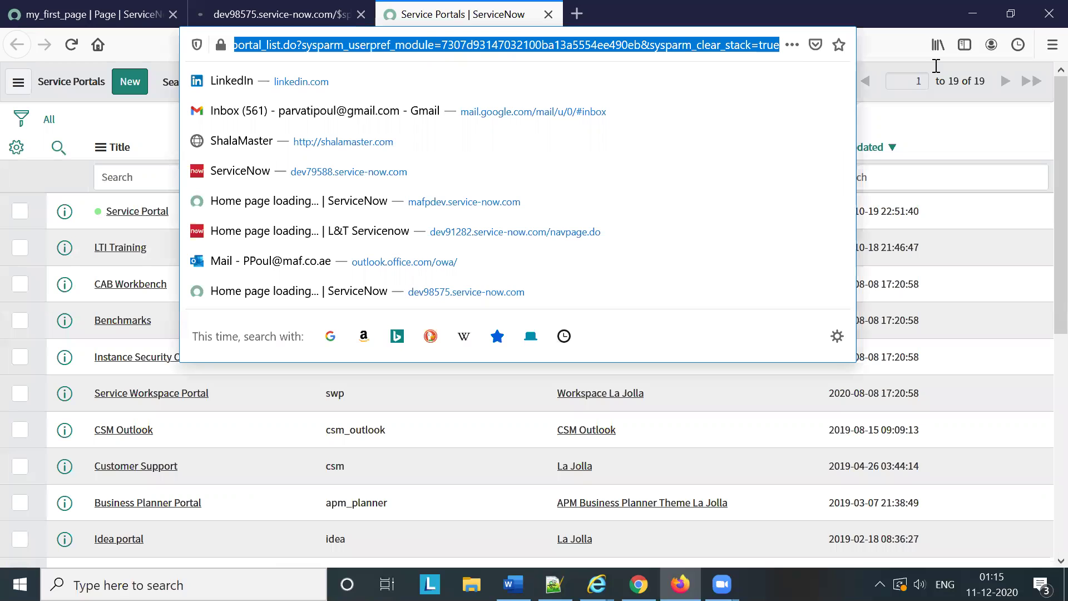
pyautogui.press('BackSpace')
pyautogui.press('Return')
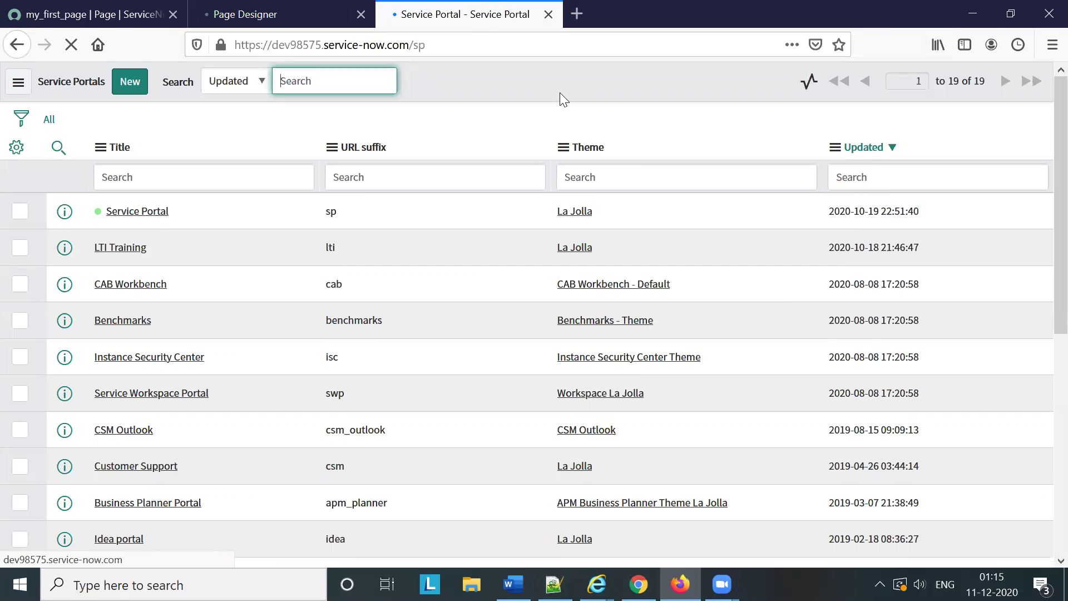
# Step: In the Page Designer, add a second container, then place a 6-6 column row in the first container and a 4-4-4 row in the second
pyautogui.click(288, 19)
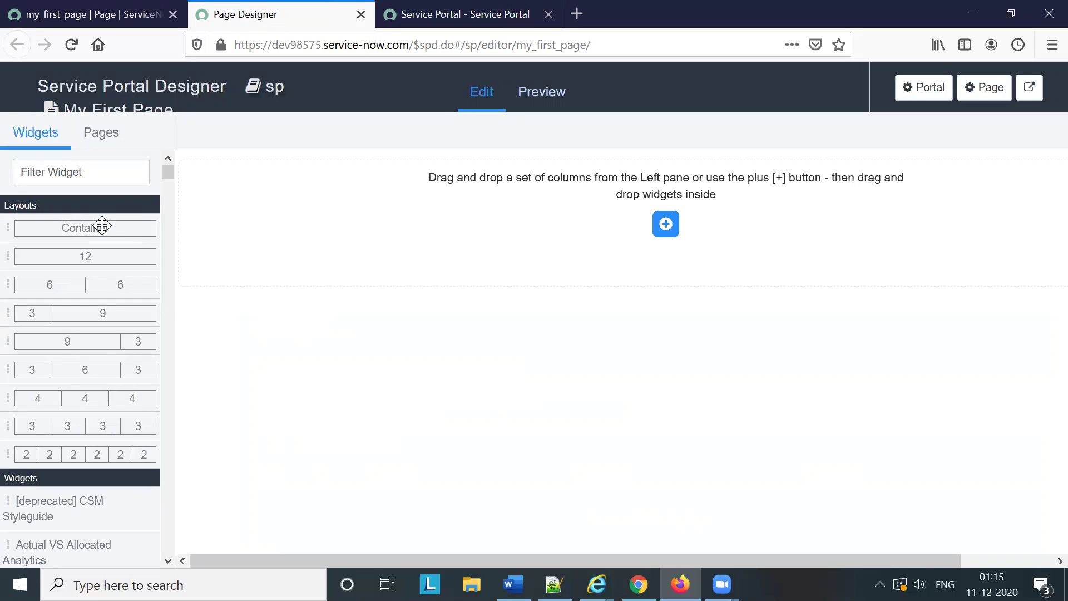
pyautogui.moveTo(102, 225); pyautogui.dragTo(514, 231)
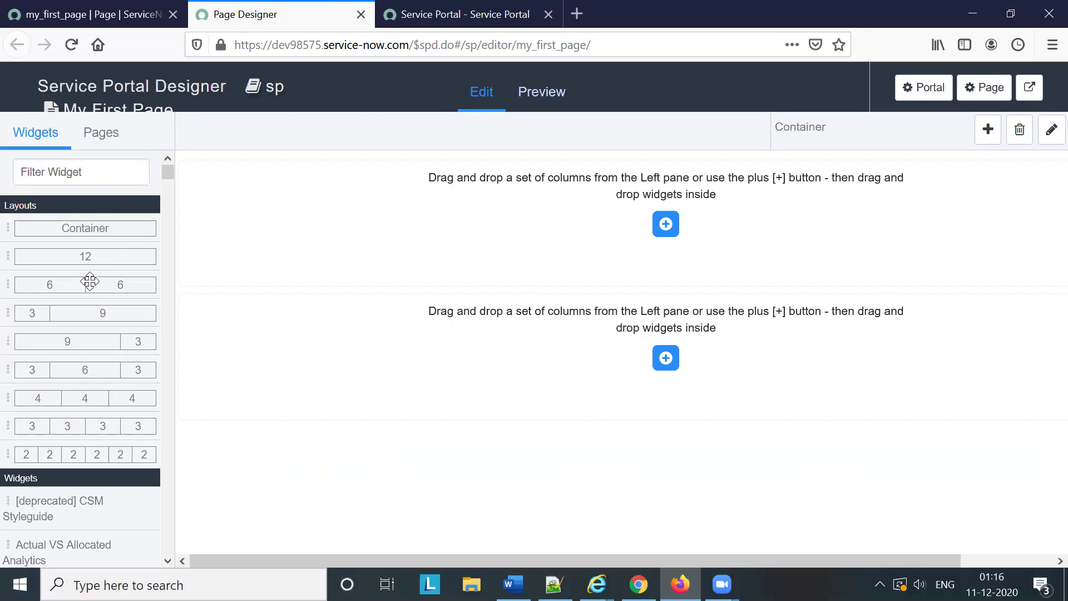
pyautogui.moveTo(88, 284); pyautogui.dragTo(493, 254)
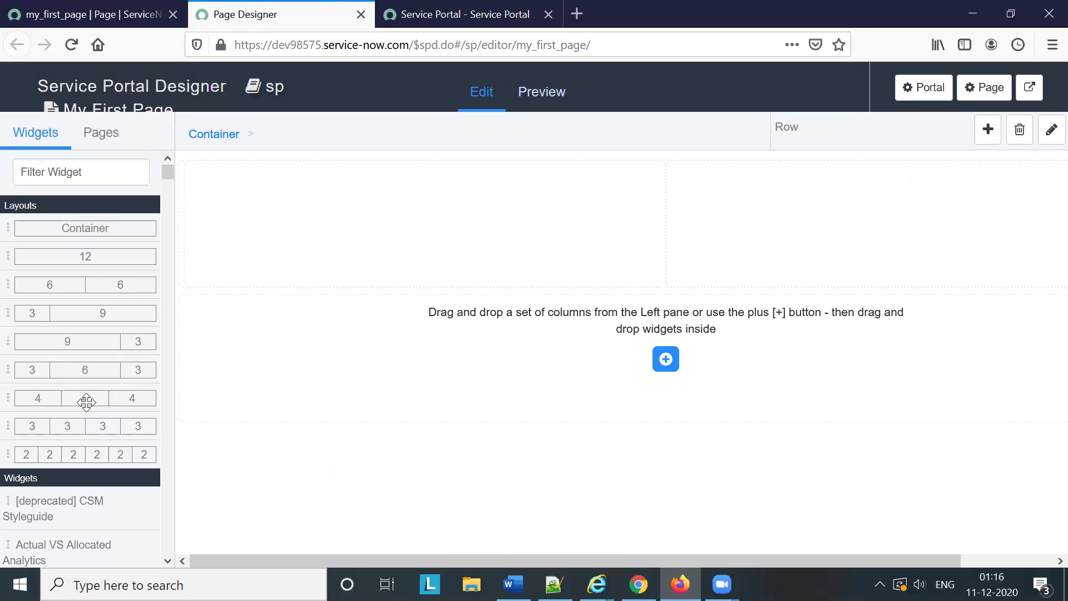
pyautogui.moveTo(86, 397); pyautogui.dragTo(484, 395)
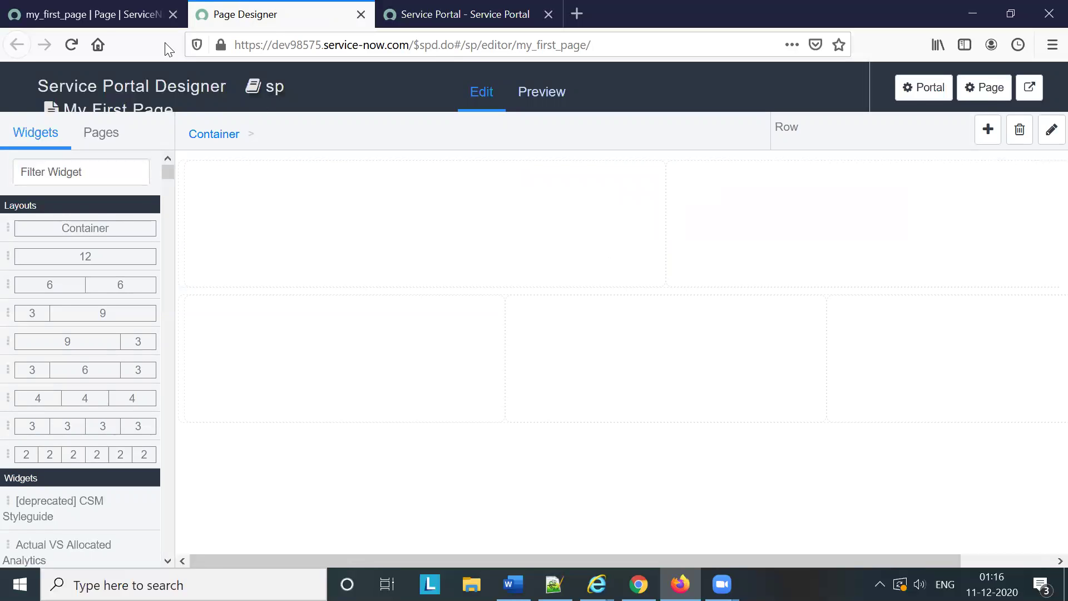
# Step: Return to the my_first_page record, reload its form and examine the container, row and column hierarchy in the page content
pyautogui.click(98, 15)
pyautogui.click(409, 49)
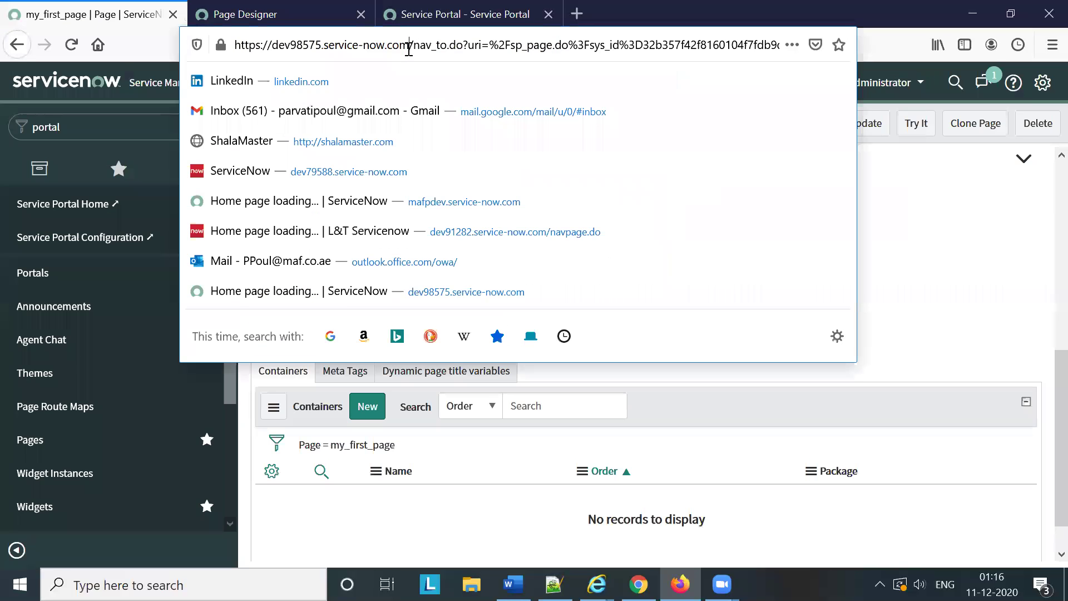
pyautogui.click(955, 247)
pyautogui.rightClick(562, 133)
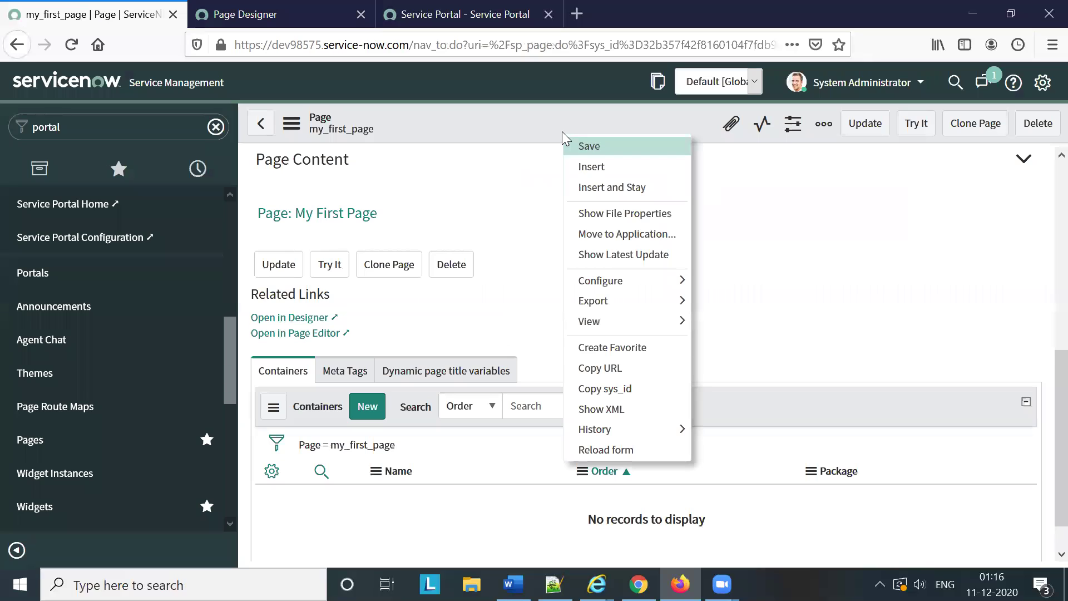
pyautogui.click(644, 447)
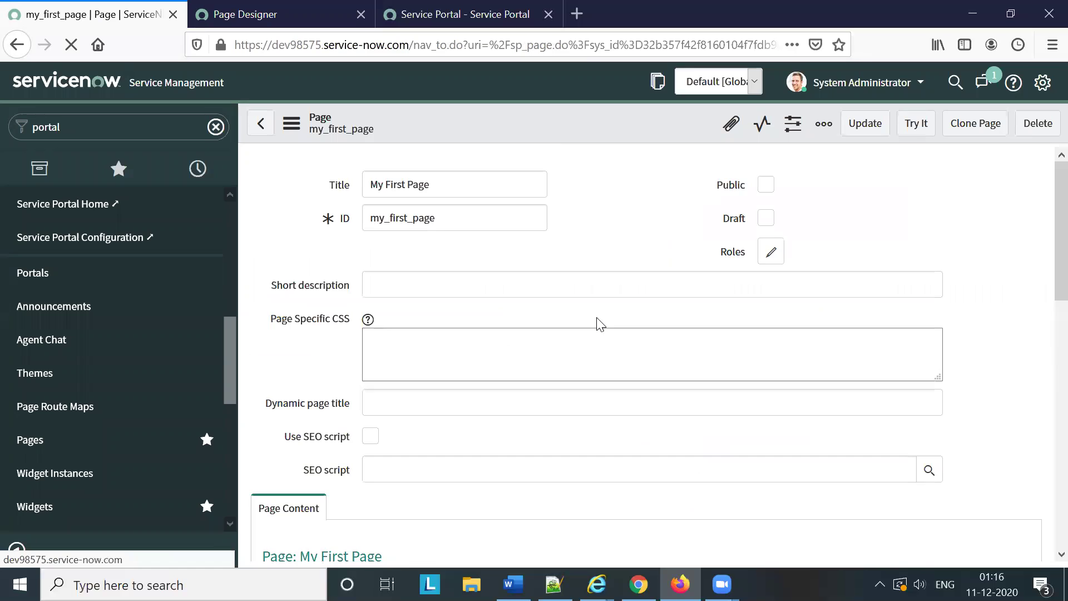
pyautogui.scroll(-5, 598, 319)
pyautogui.scroll(-2, 597, 319)
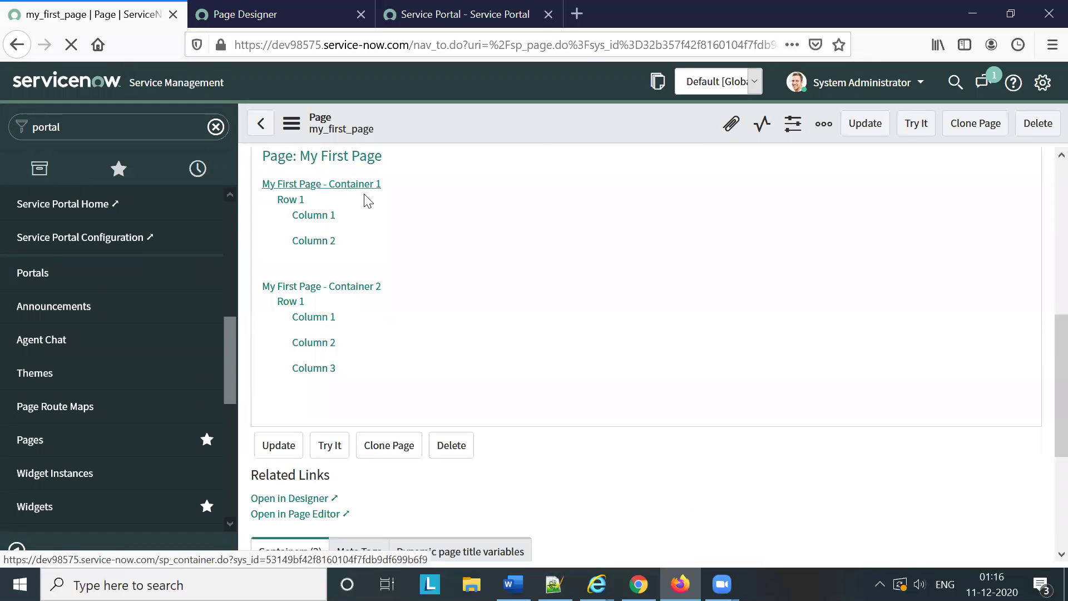
pyautogui.scroll(-6, 477, 334)
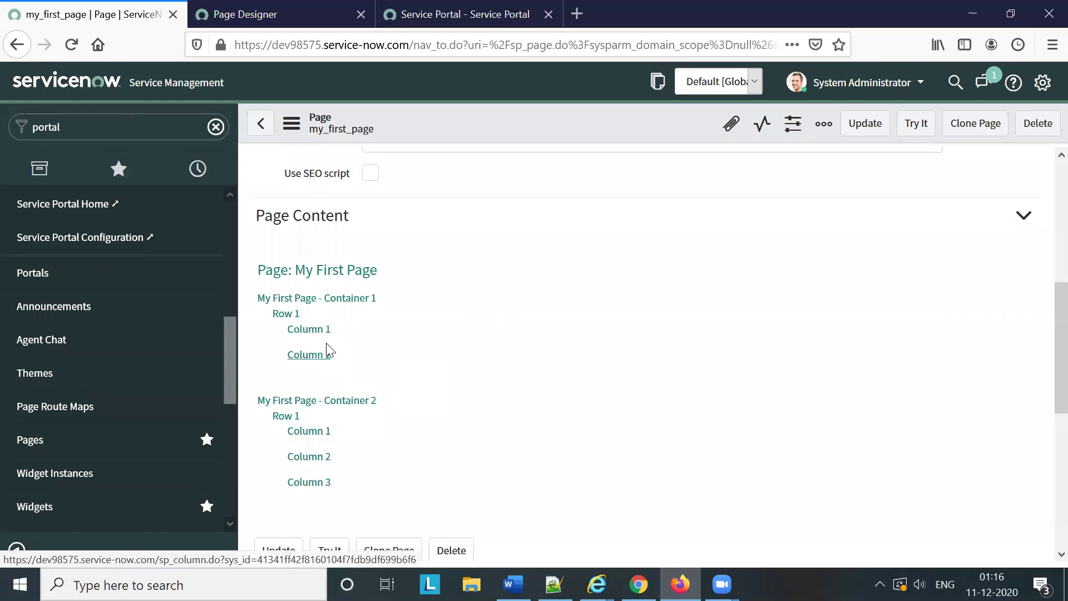
pyautogui.scroll(-3, 369, 368)
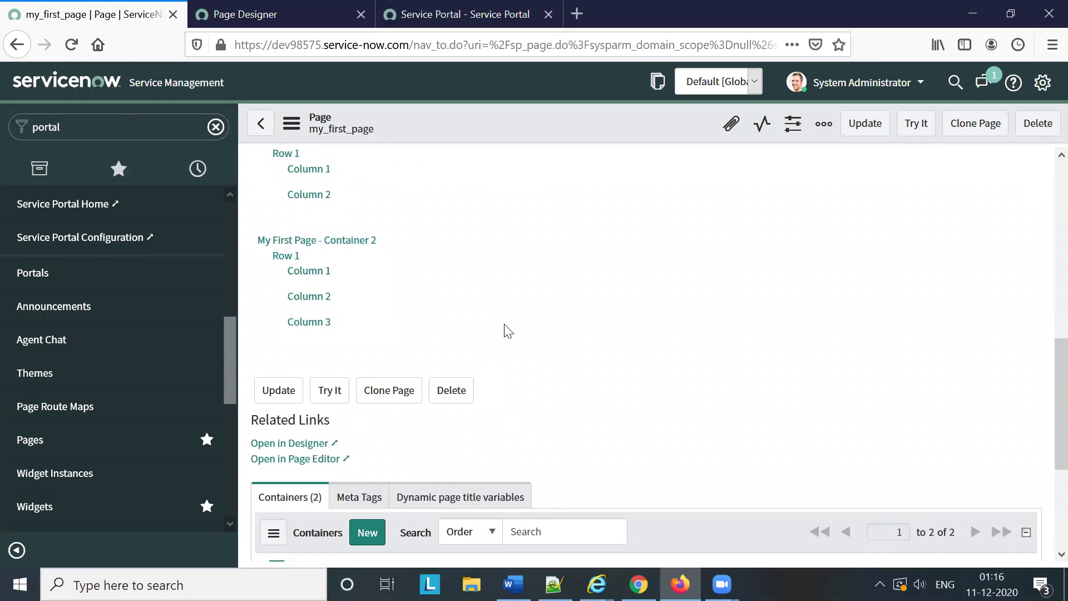
# Step: Create another container for my_first_page from the record's related Containers list and check its row and column structure
pyautogui.scroll(-3, 504, 332)
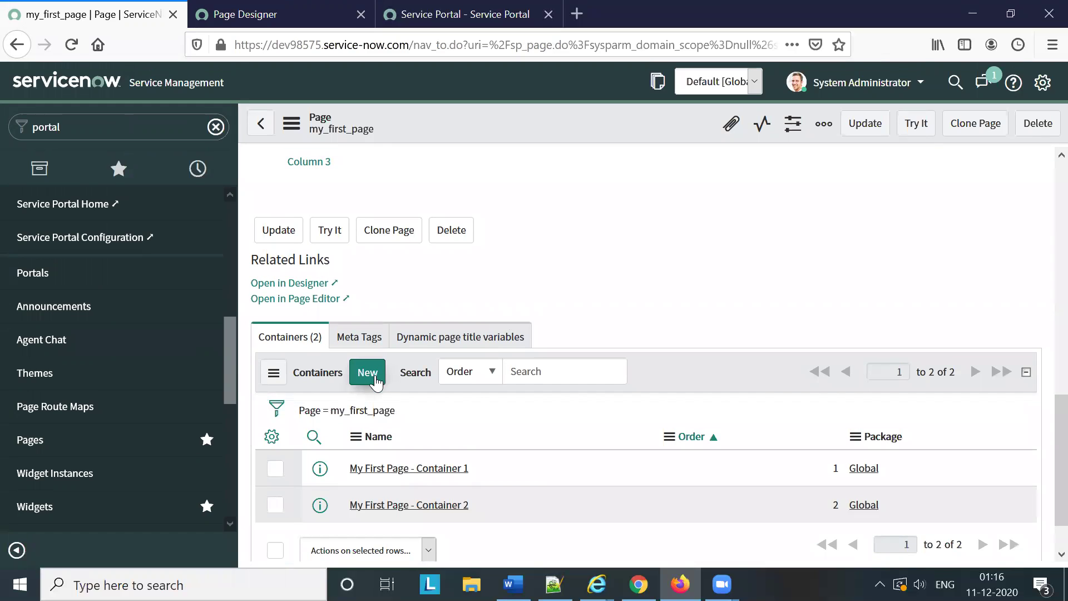
pyautogui.click(367, 372)
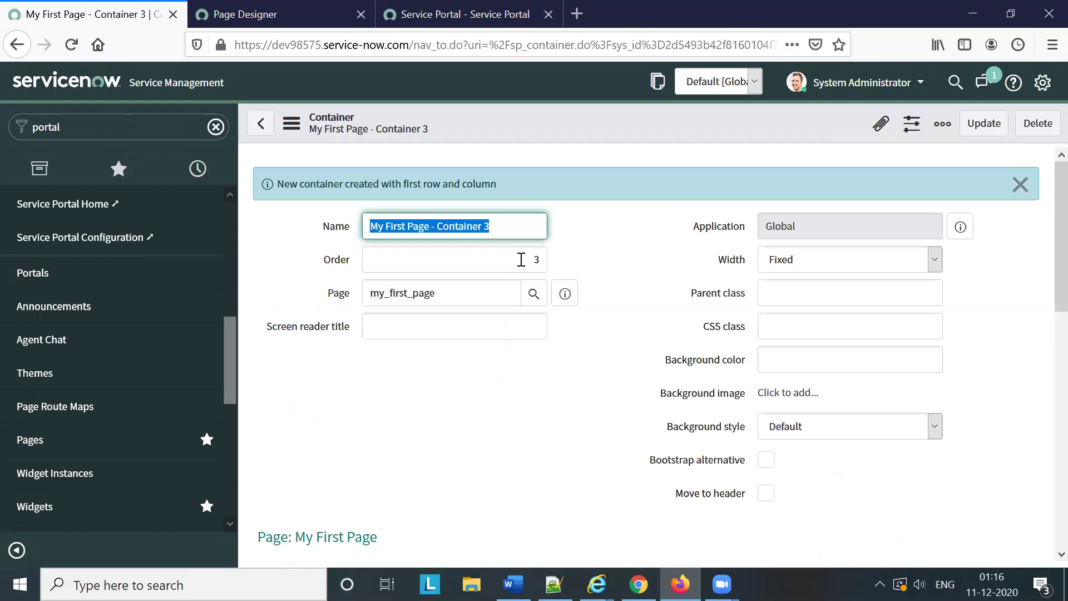
pyautogui.scroll(-8, 585, 331)
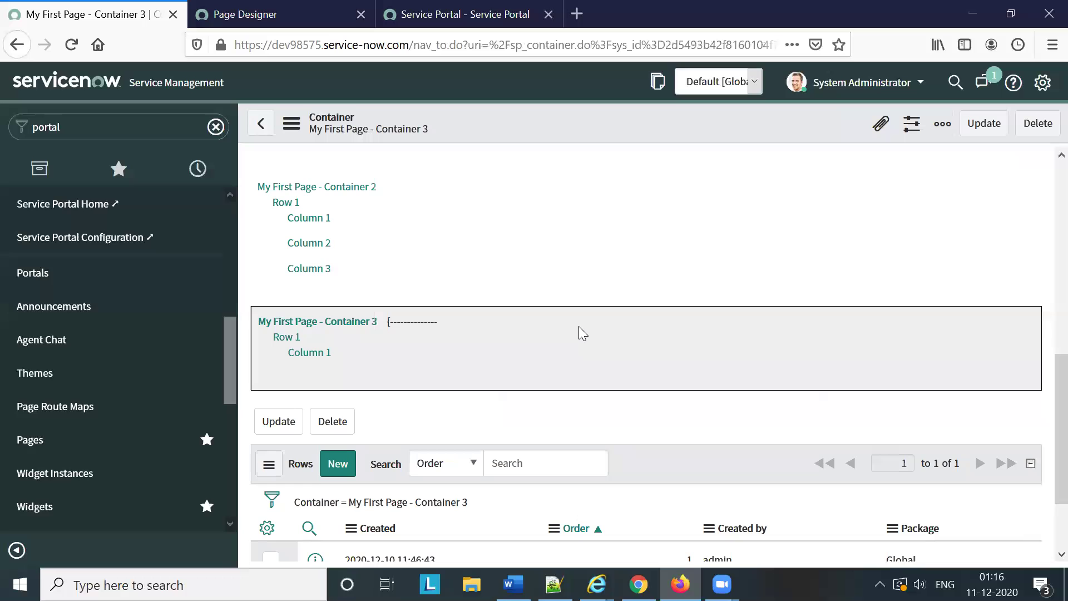
pyautogui.scroll(-3, 579, 326)
pyautogui.scroll(2, 579, 326)
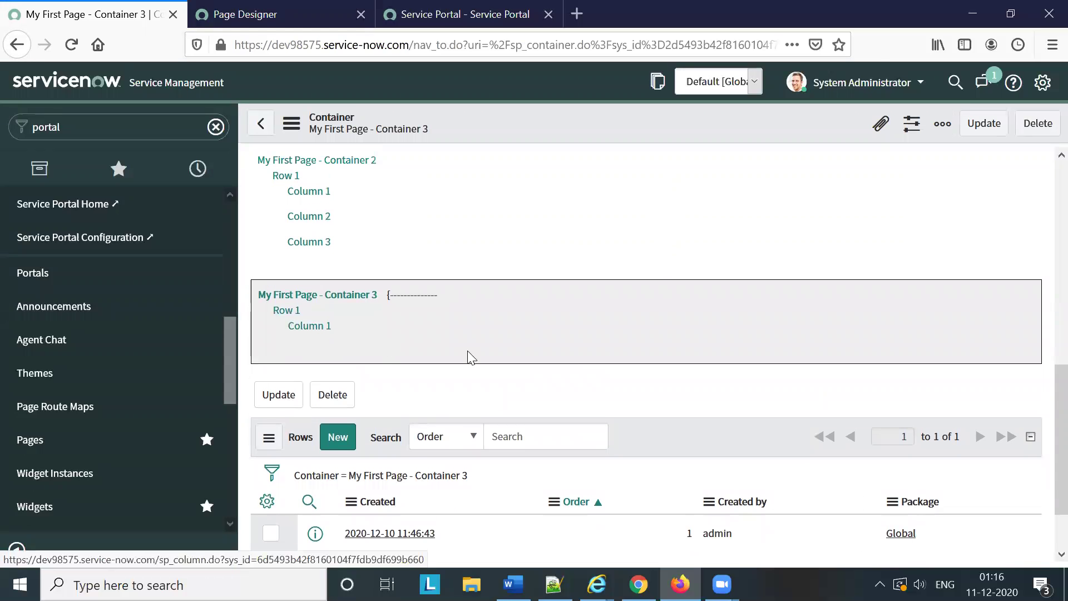
# Step: Save the My First Page - Container 3 record and review its row and column structure
pyautogui.rightClick(515, 126)
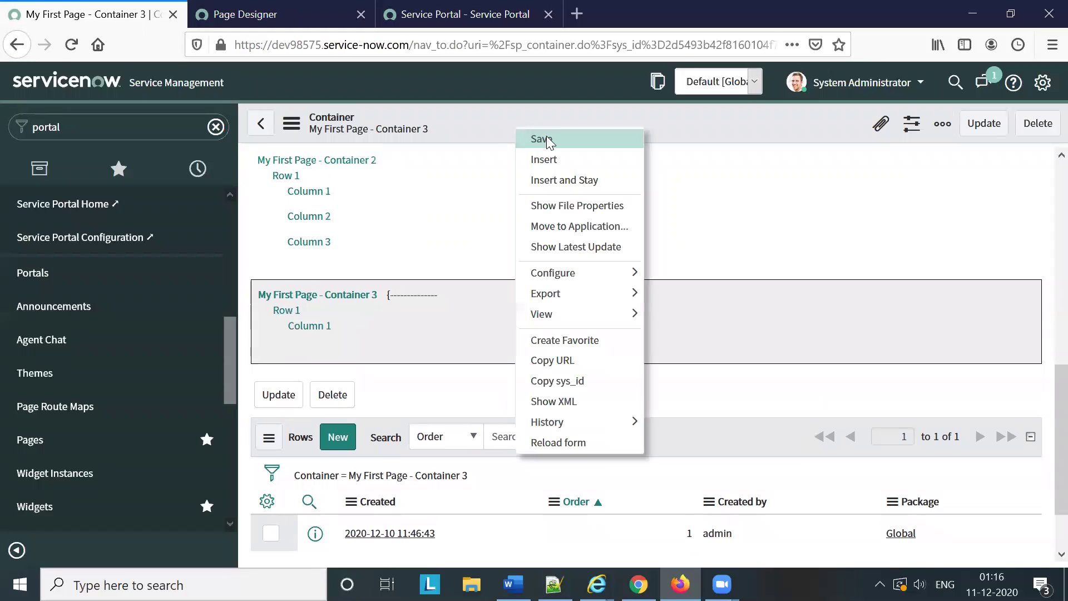
pyautogui.click(547, 140)
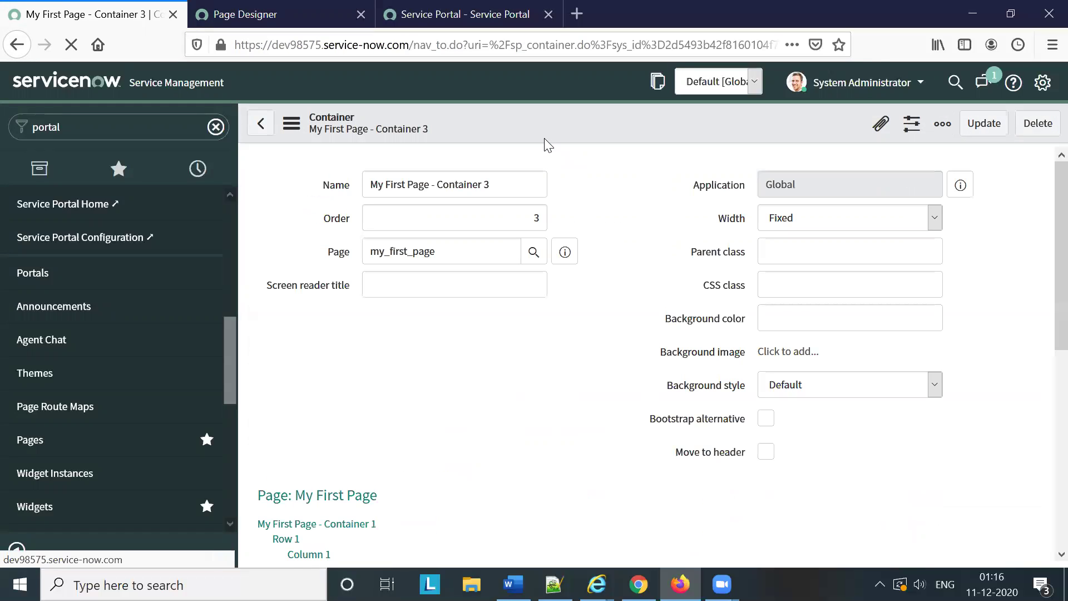
pyautogui.scroll(-8, 635, 232)
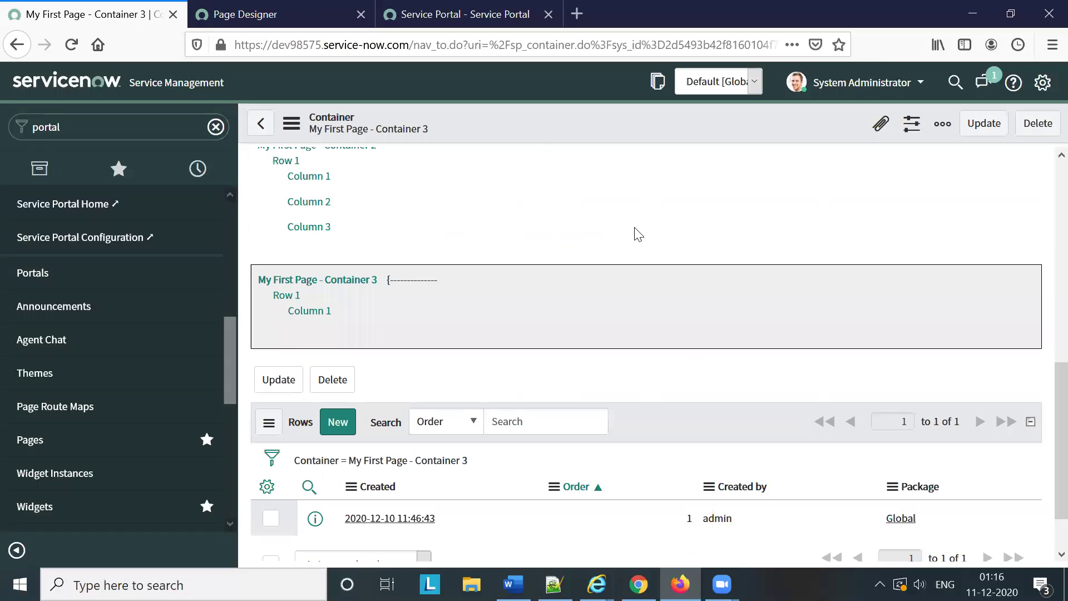
pyautogui.scroll(3, 638, 234)
# Step: Return to the Page Designer, load its my_first_page address again and examine the container layout across its full width
pyautogui.click(305, 13)
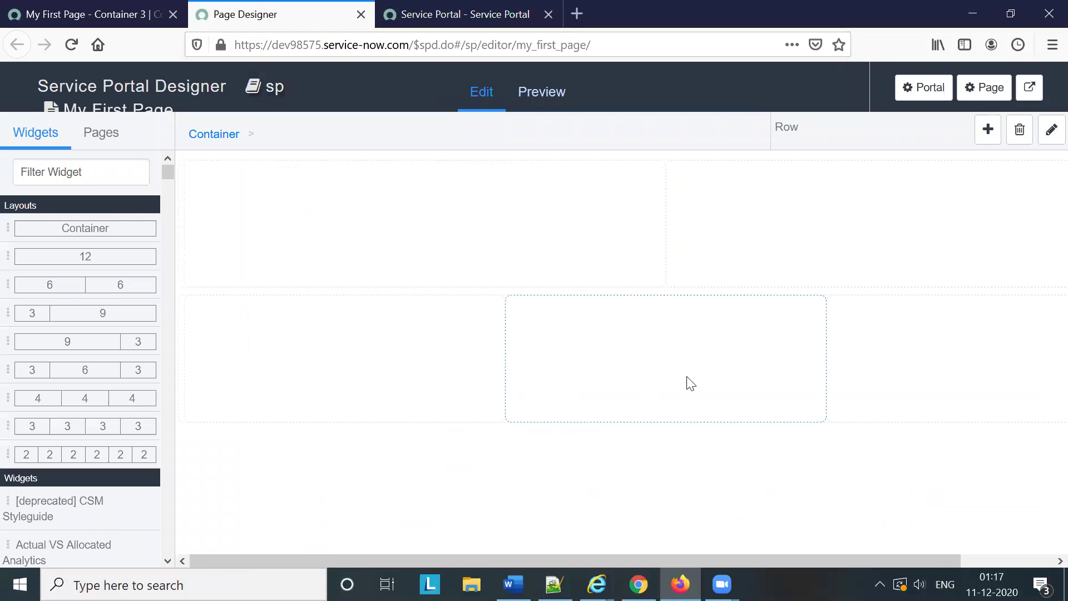
pyautogui.click(541, 45)
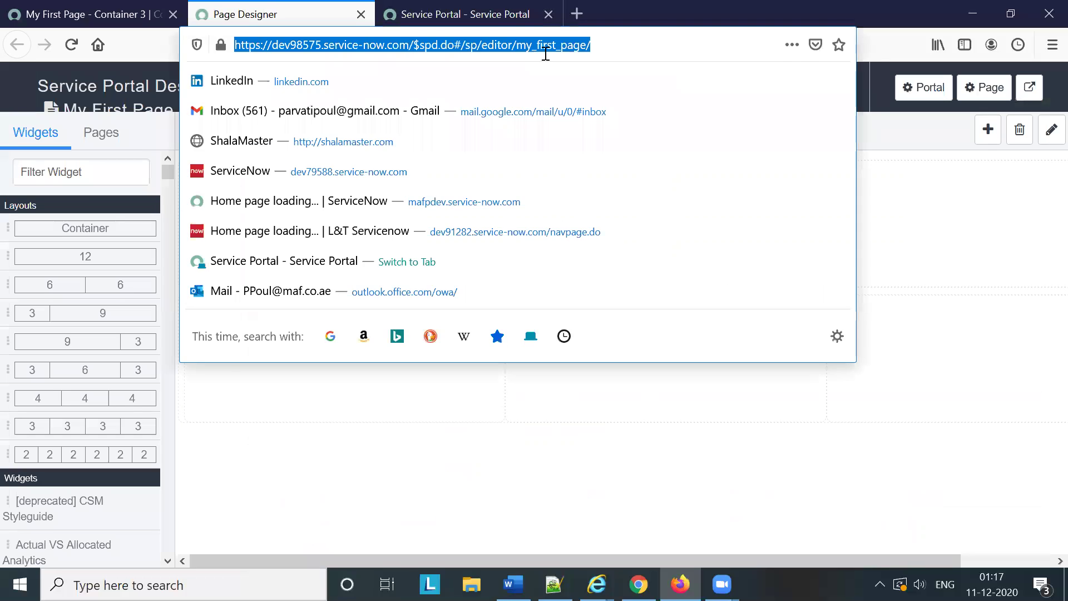
pyautogui.press('Return')
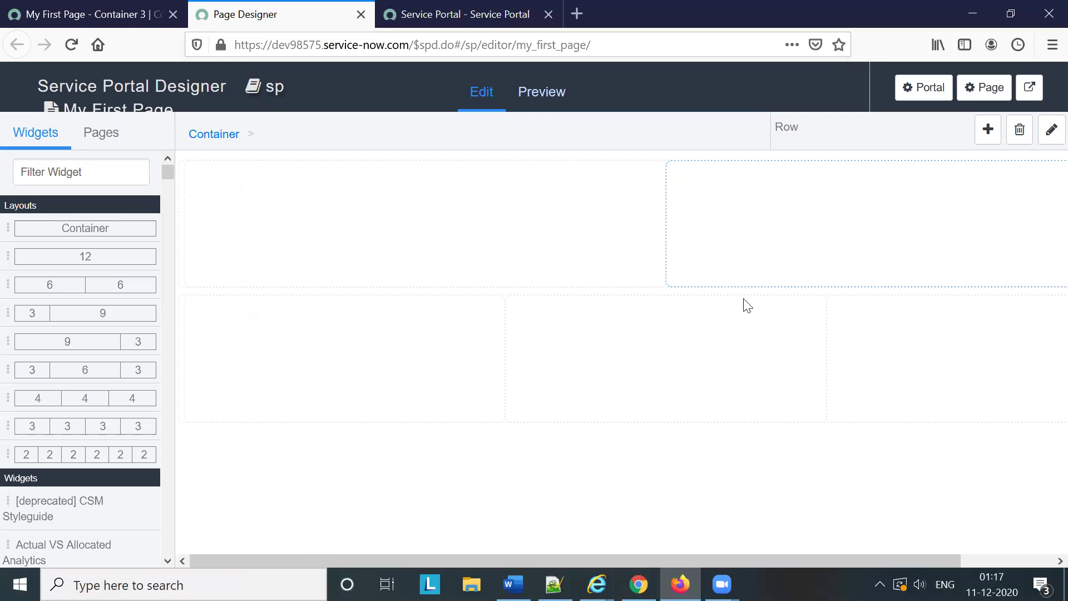
pyautogui.moveTo(923, 564); pyautogui.dragTo(1045, 570)
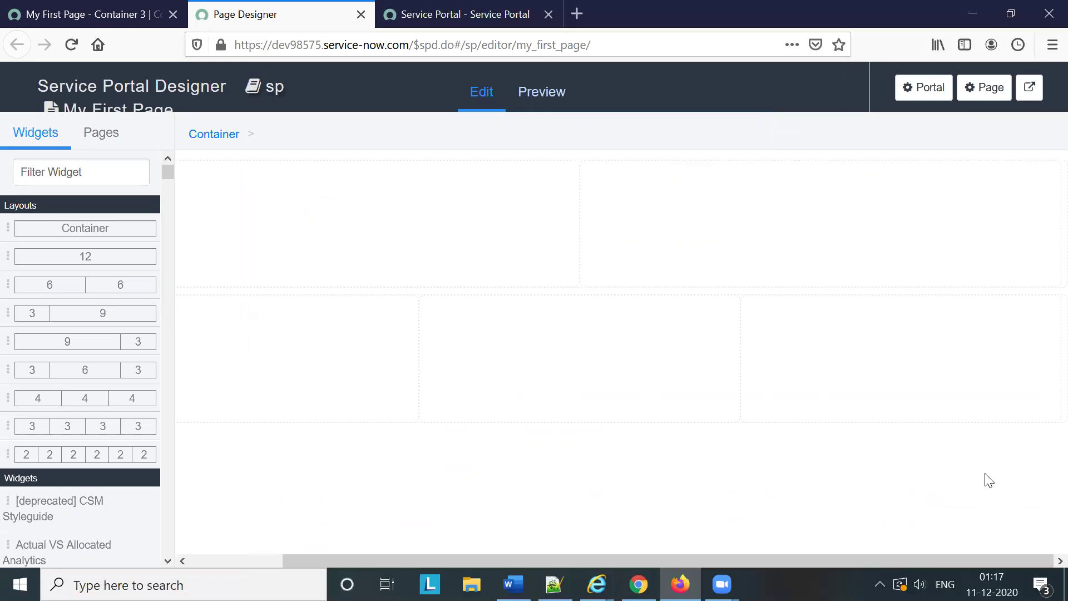
pyautogui.click(690, 263)
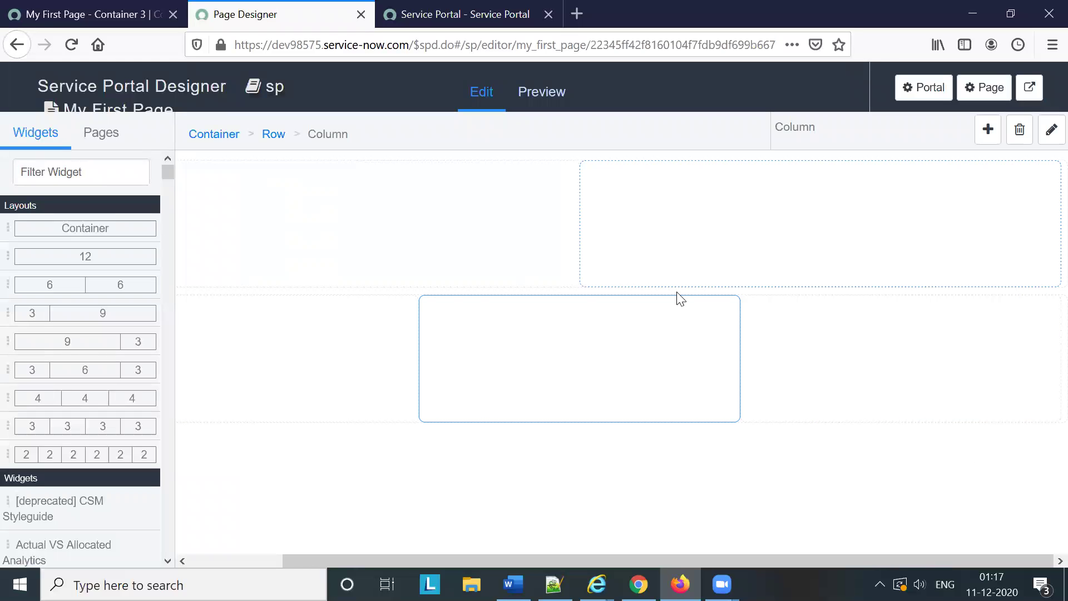
pyautogui.moveTo(814, 561); pyautogui.dragTo(572, 534)
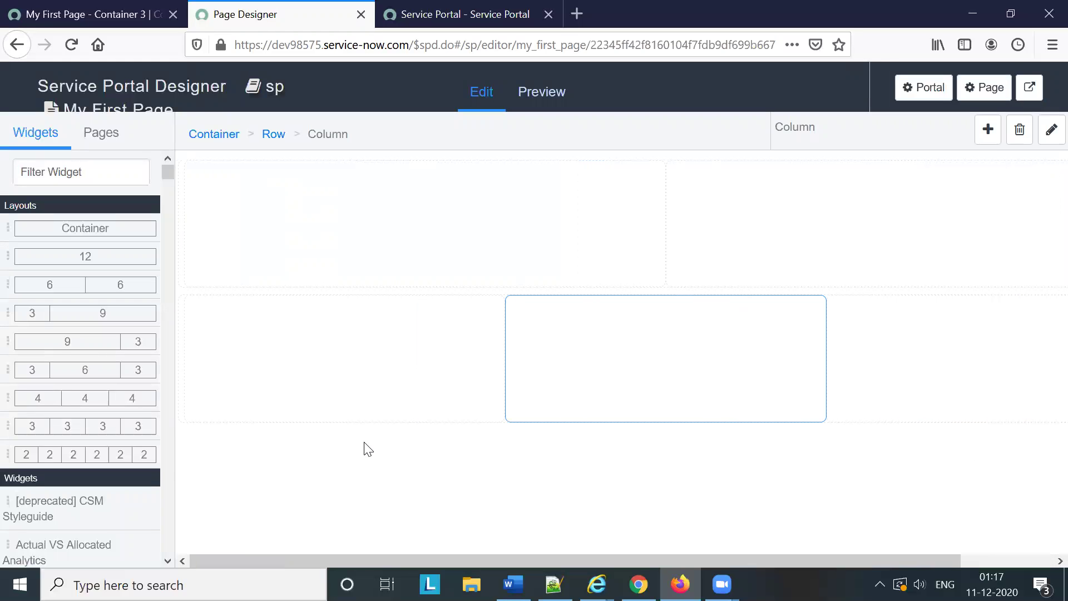
# Step: From the Container 3 record, open the parent My First Page record and review its page content
pyautogui.click(123, 12)
pyautogui.scroll(-4, 508, 331)
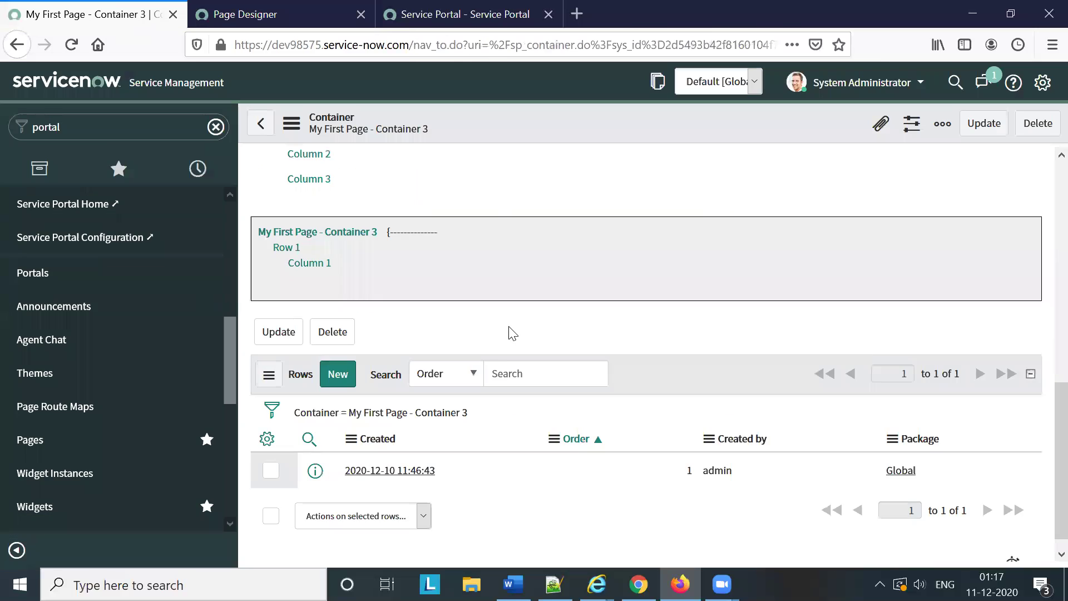
pyautogui.scroll(6, 375, 291)
pyautogui.click(345, 269)
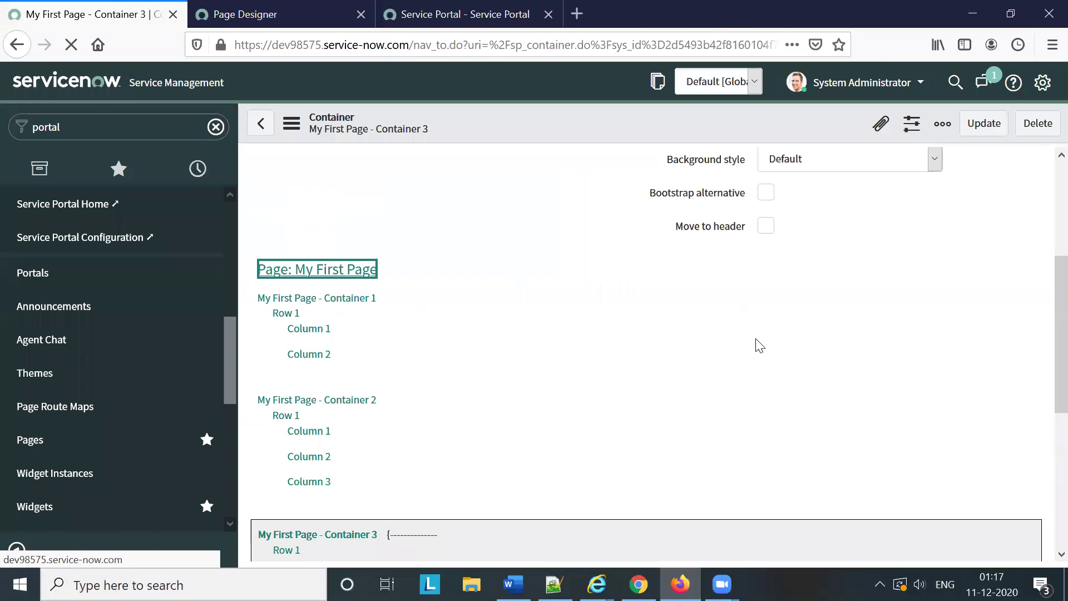
pyautogui.scroll(-10, 662, 298)
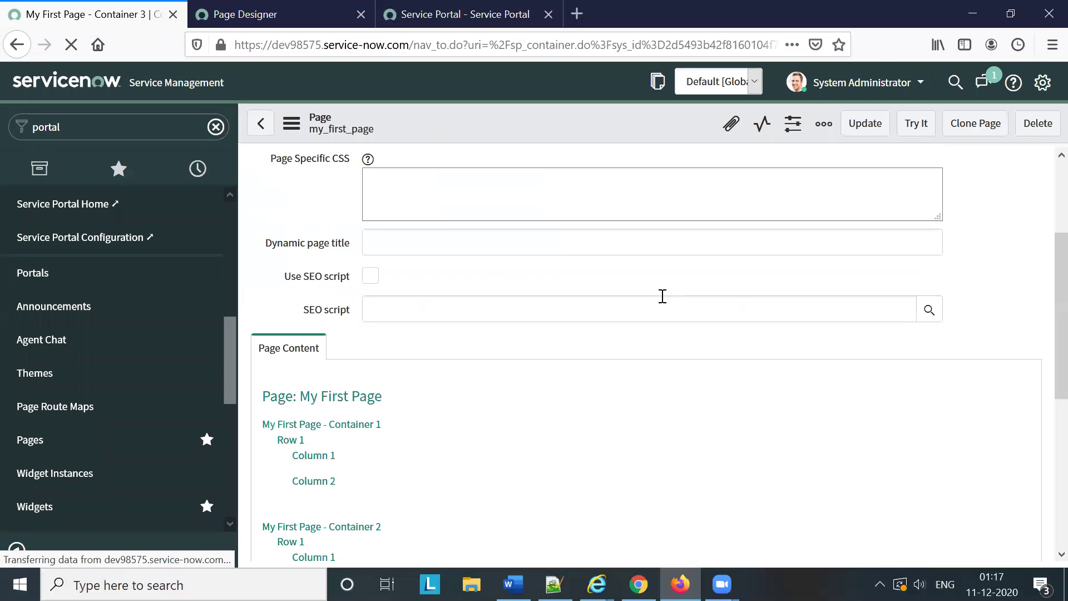
pyautogui.scroll(6, 666, 302)
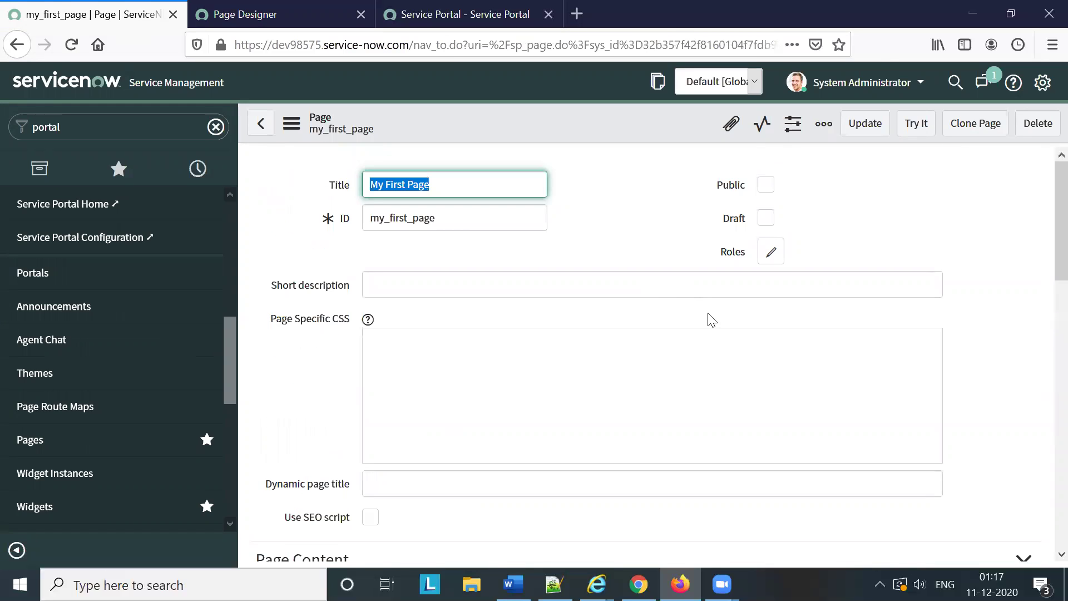
# Step: In the Page Designer, place the Approval Info widget in the first column of the second container
pyautogui.click(292, 14)
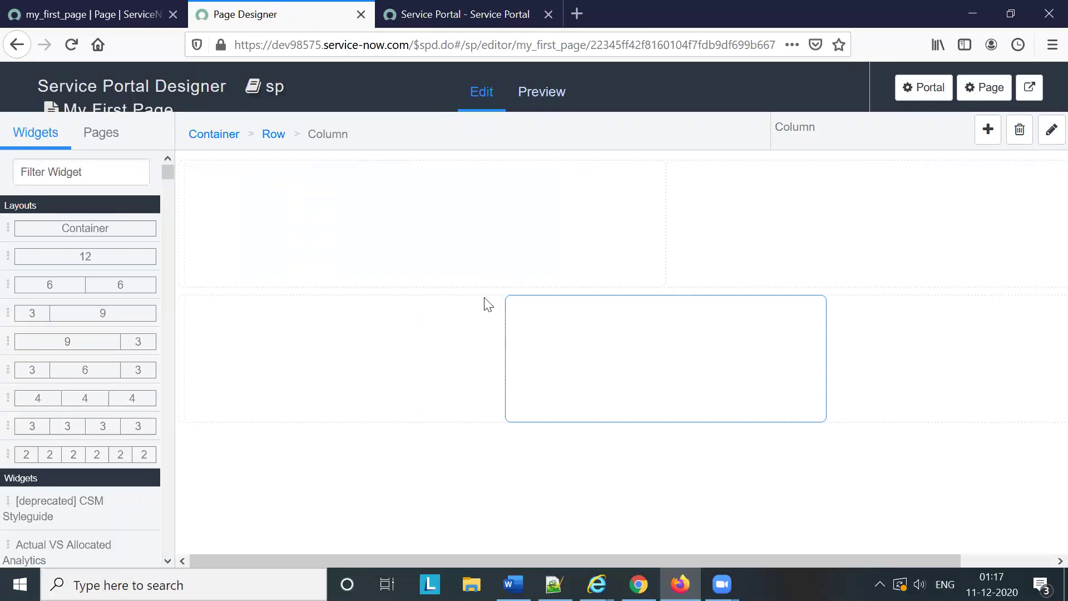
pyautogui.click(98, 171)
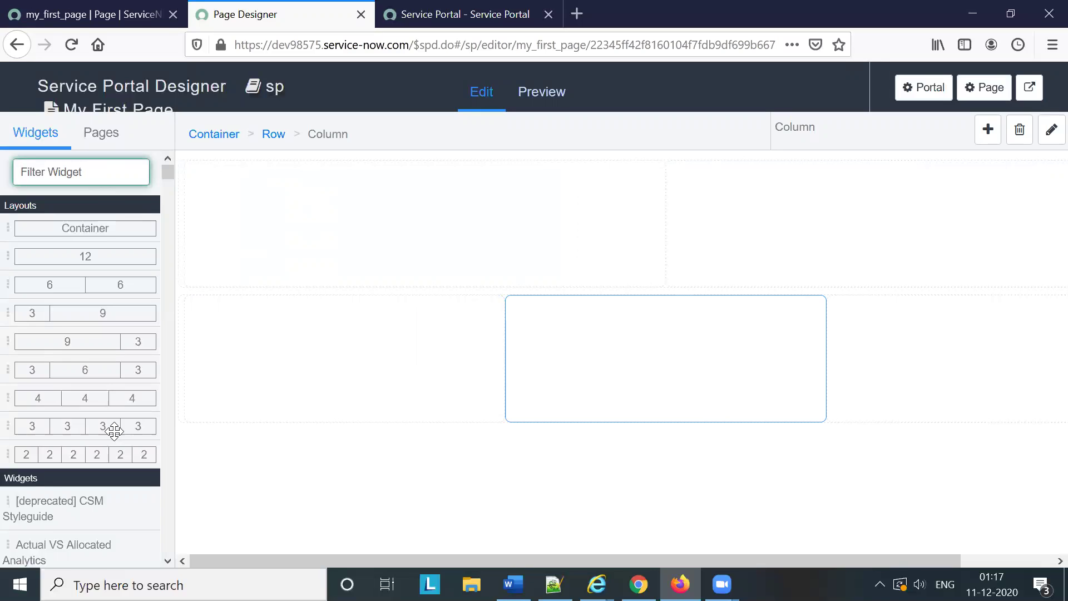
pyautogui.scroll(-10, 89, 400)
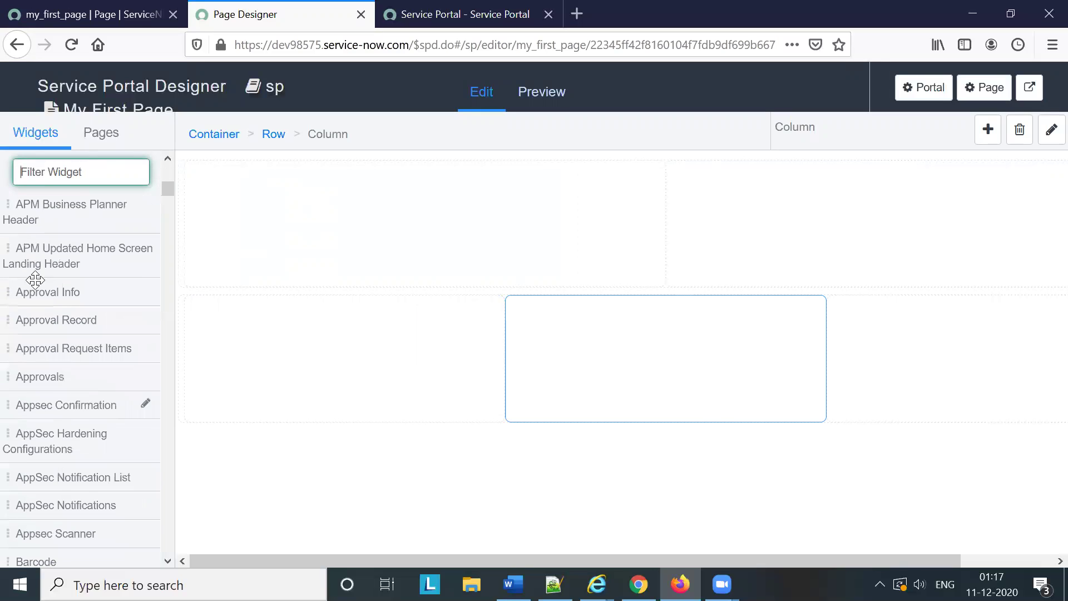
pyautogui.moveTo(54, 293); pyautogui.dragTo(313, 356)
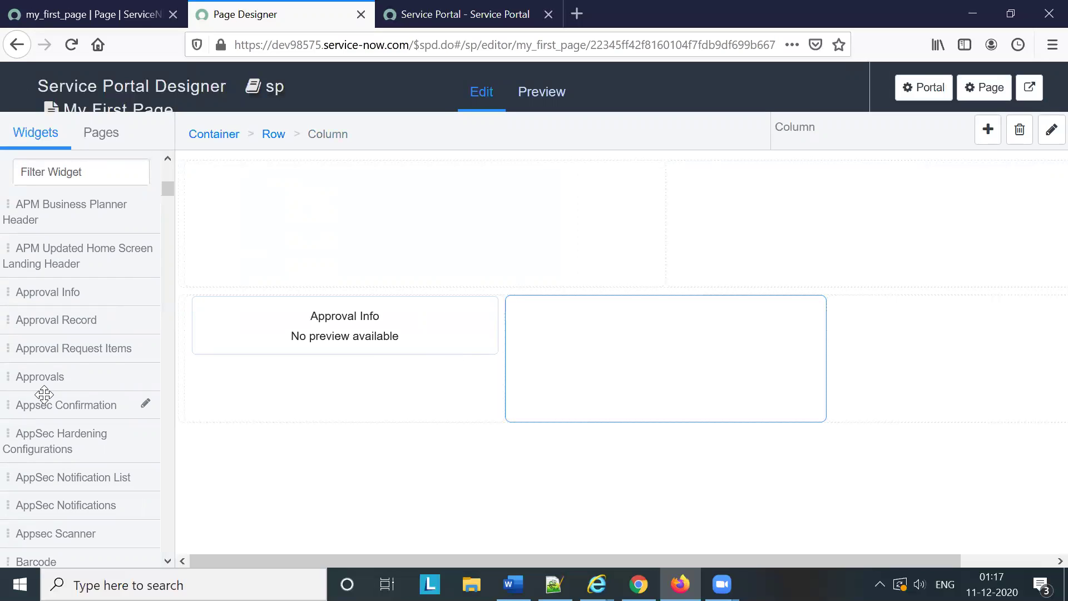
# Step: Filter the widgets by "simple" and place the Simple List widget in the first column of the first container
pyautogui.scroll(-3, 45, 406)
pyautogui.scroll(-5, 47, 406)
pyautogui.scroll(10, 48, 328)
pyautogui.click(78, 177)
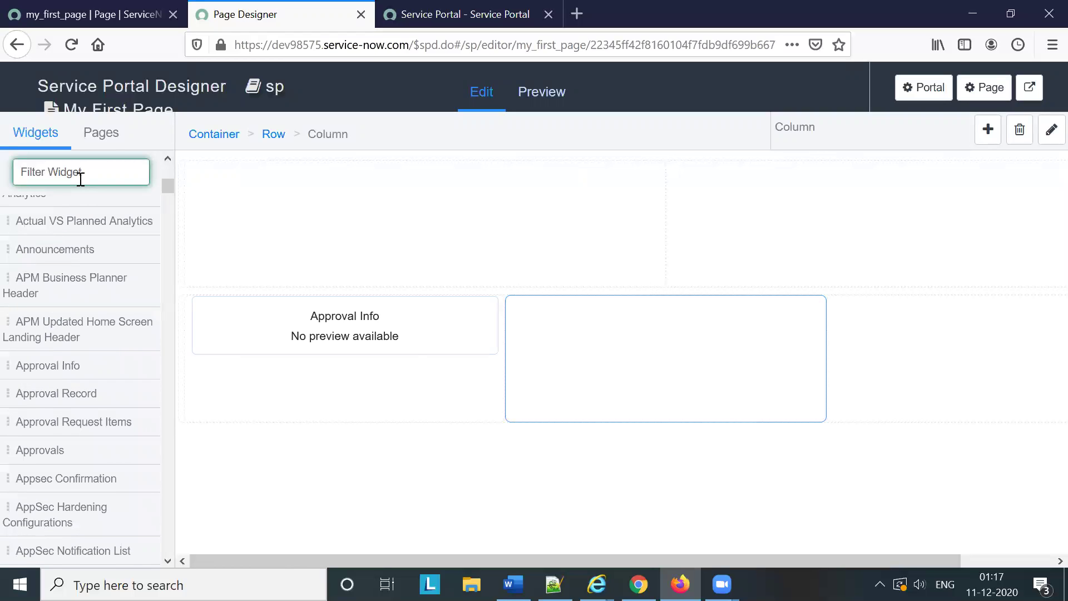
pyautogui.write('simple')
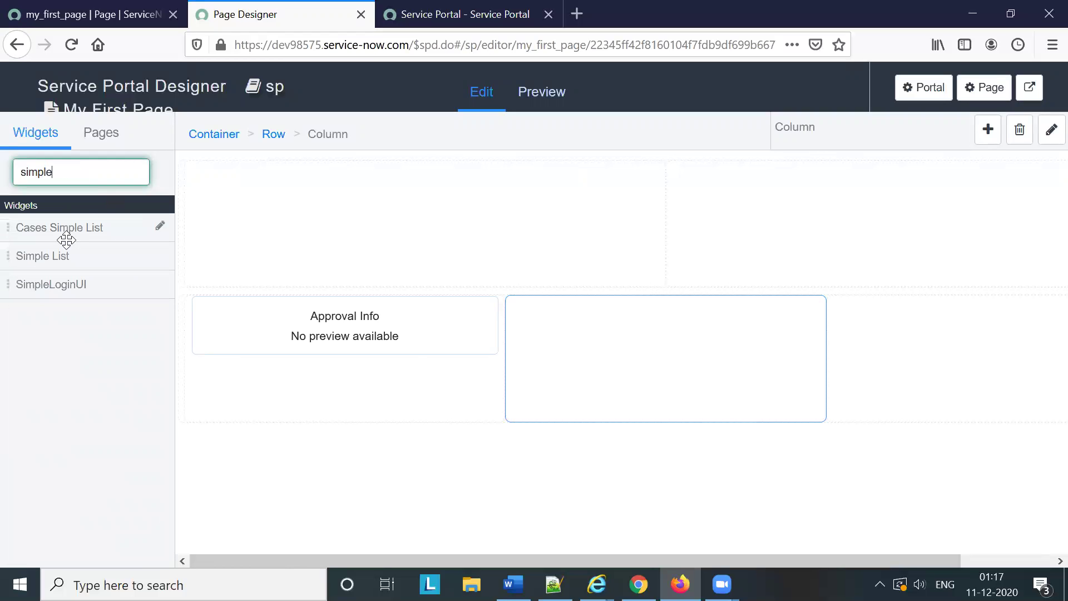
pyautogui.moveTo(51, 257); pyautogui.dragTo(432, 263)
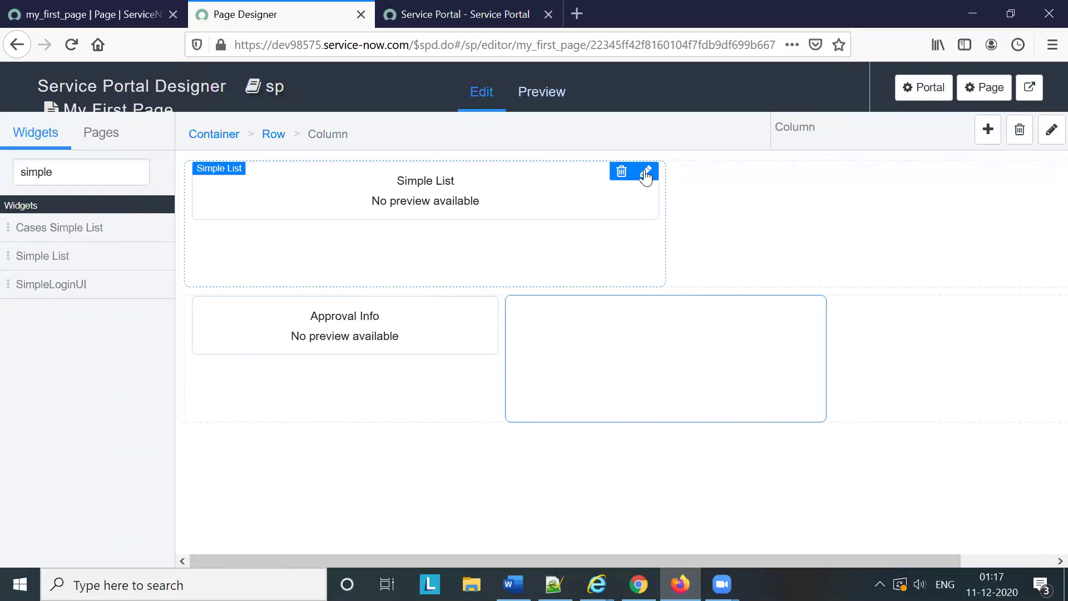
# Step: Open the Simple List widget's instance options and set its table to Incident [incident]
pyautogui.click(646, 173)
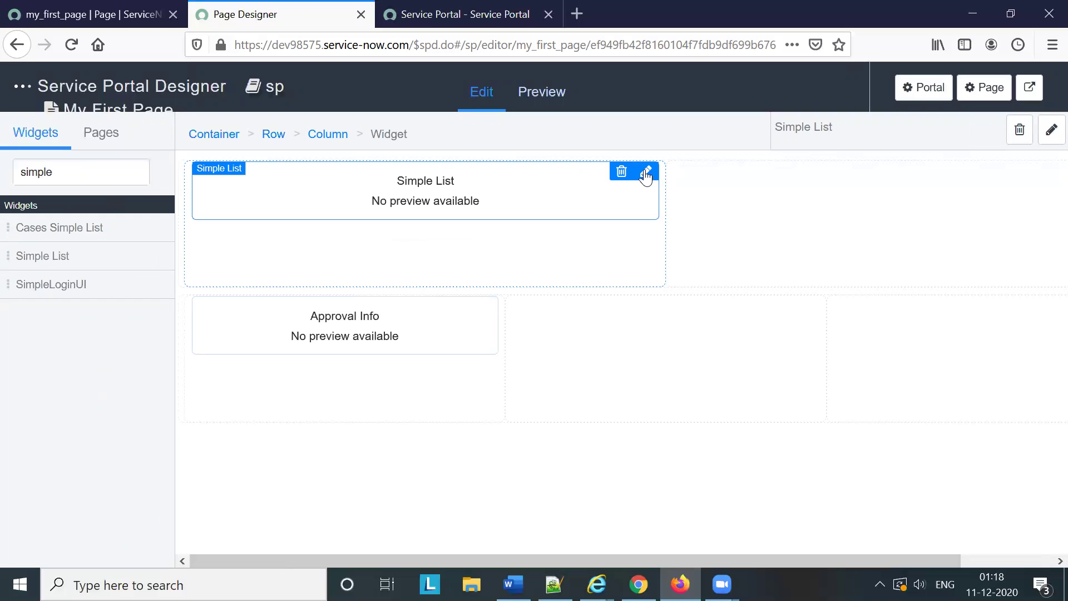
pyautogui.click(646, 173)
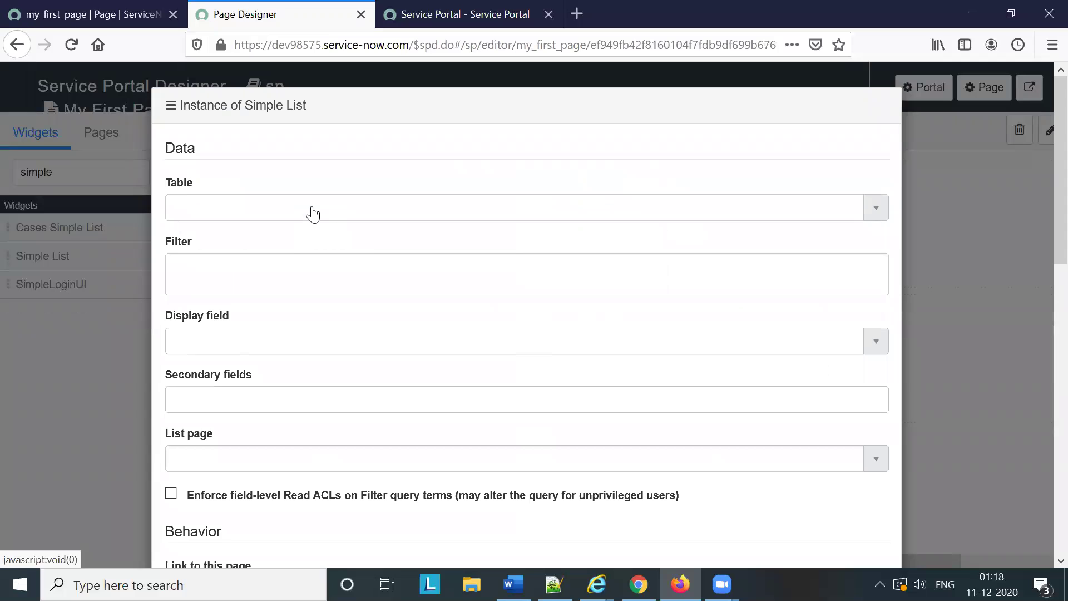
pyautogui.click(318, 210)
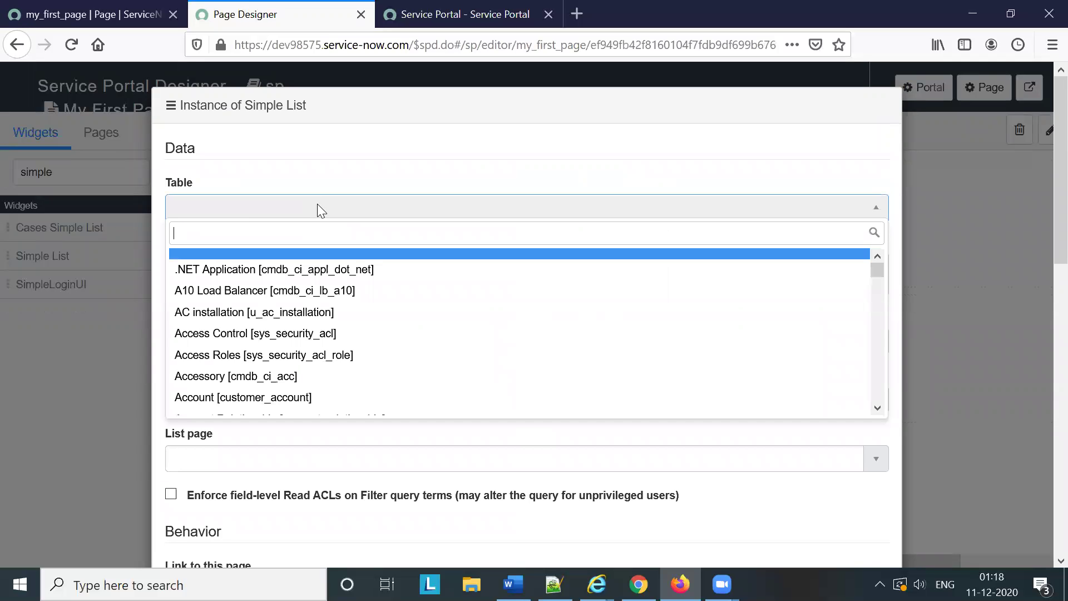
pyautogui.write('incid')
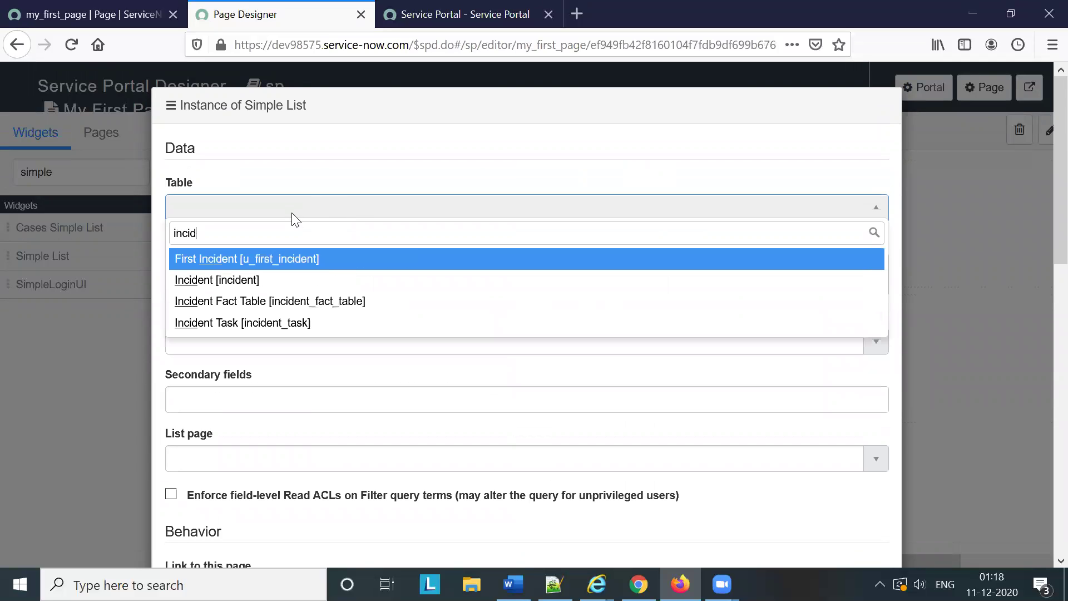
pyautogui.click(258, 285)
pyautogui.scroll(-3, 334, 306)
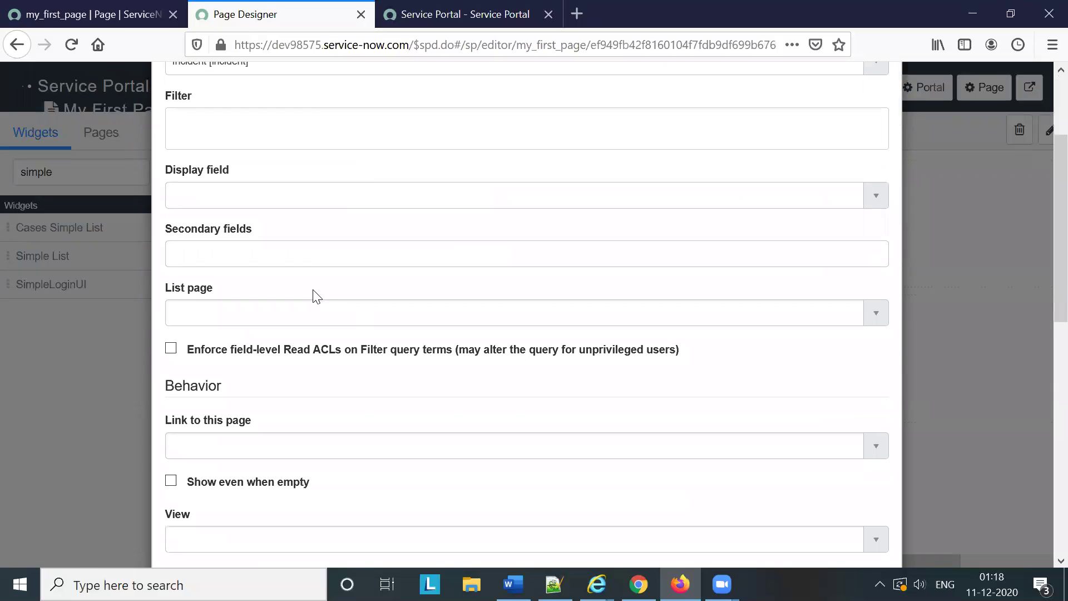
pyautogui.click(276, 196)
pyautogui.write('s')
pyautogui.press('Escape')
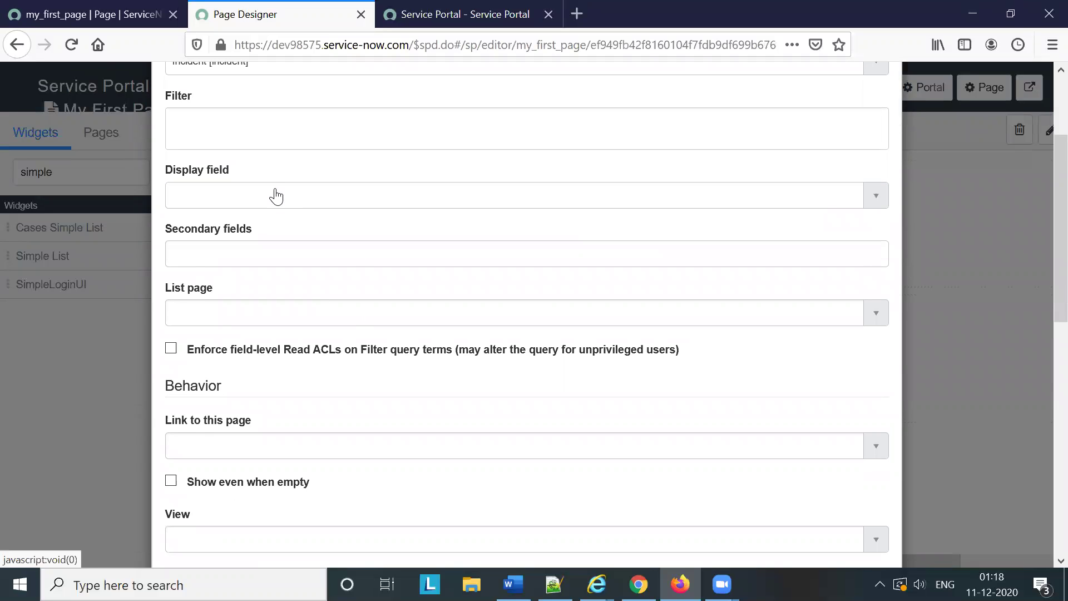
# Step: Set the Simple List's display field to Number
pyautogui.click(275, 193)
pyautogui.write('num')
pyautogui.press('Down')
pyautogui.press('Return')
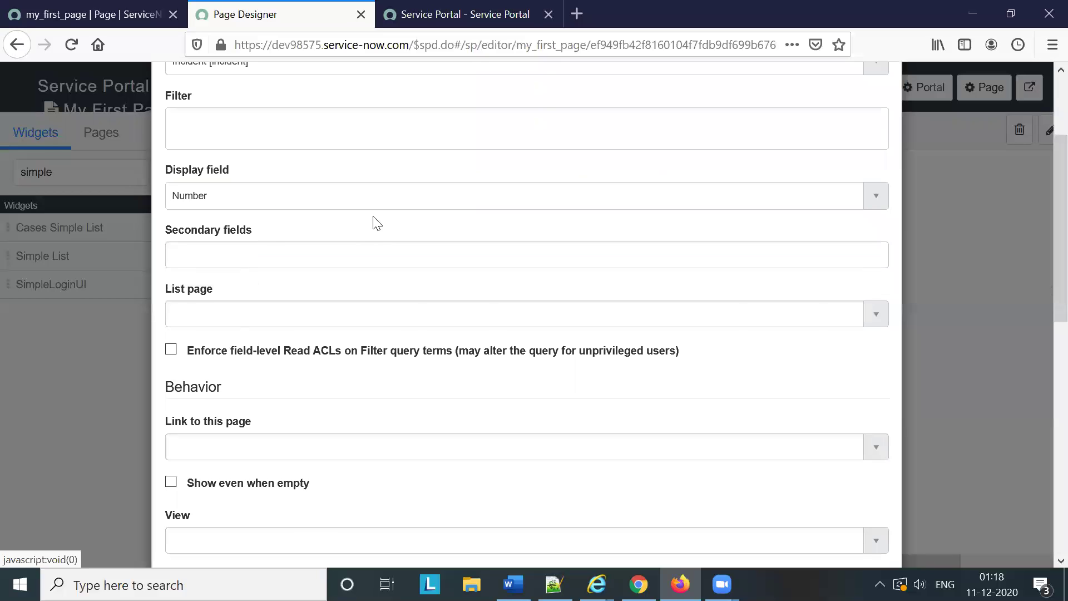
# Step: Link the Simple List's entries to the ticket page in its behavior options
pyautogui.scroll(-1, 343, 340)
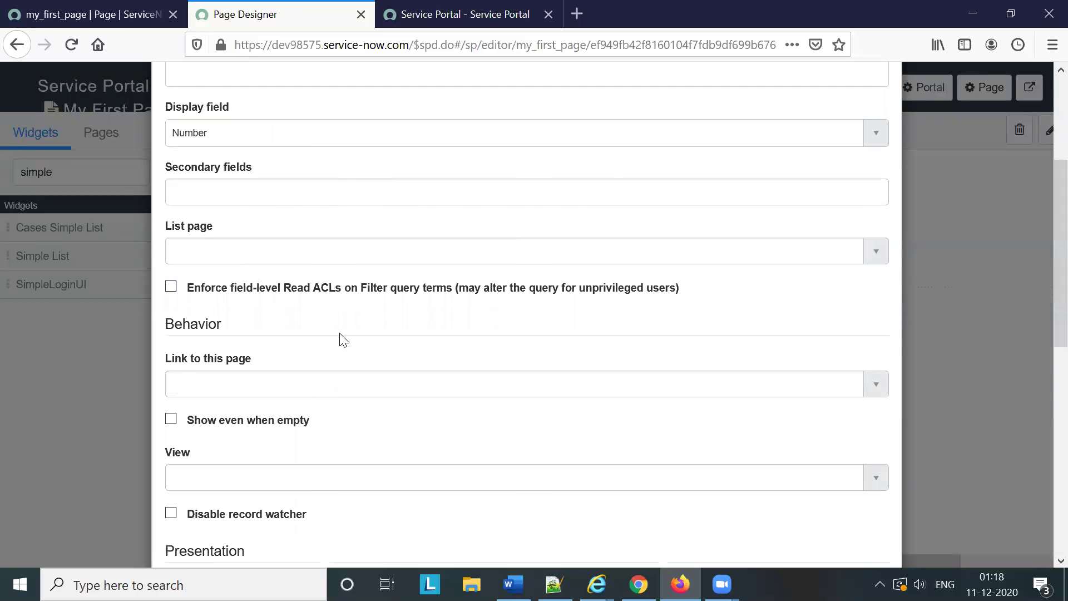
pyautogui.scroll(-3, 343, 340)
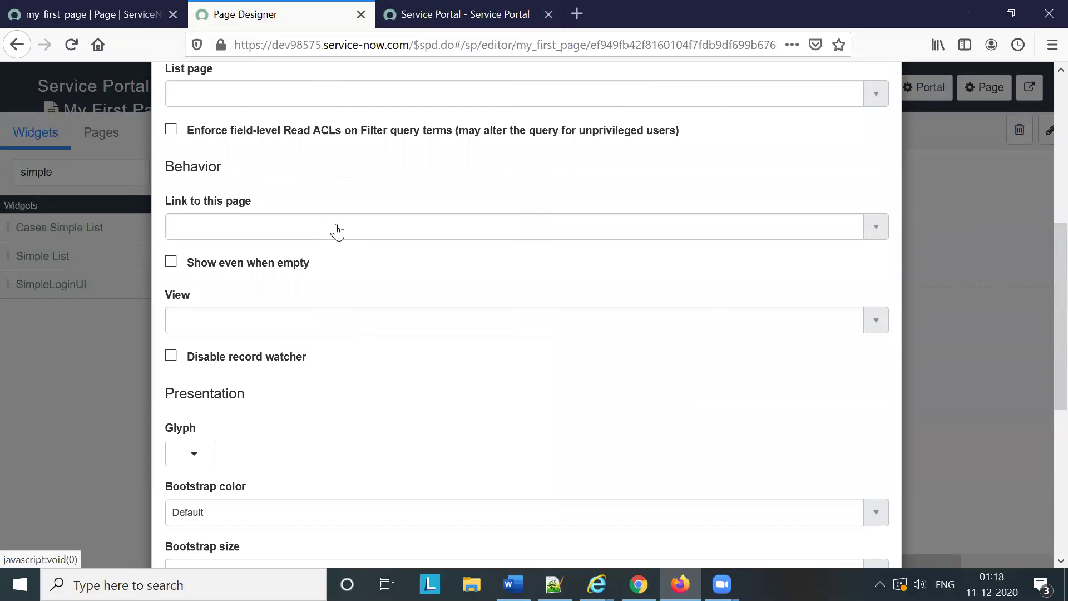
pyautogui.click(337, 232)
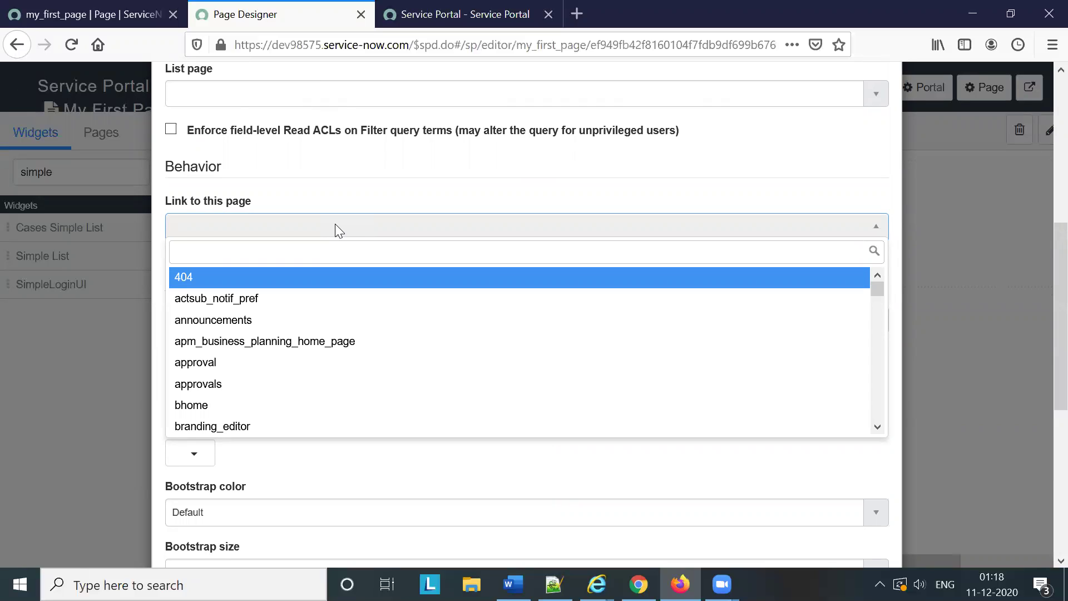
pyautogui.write('tick')
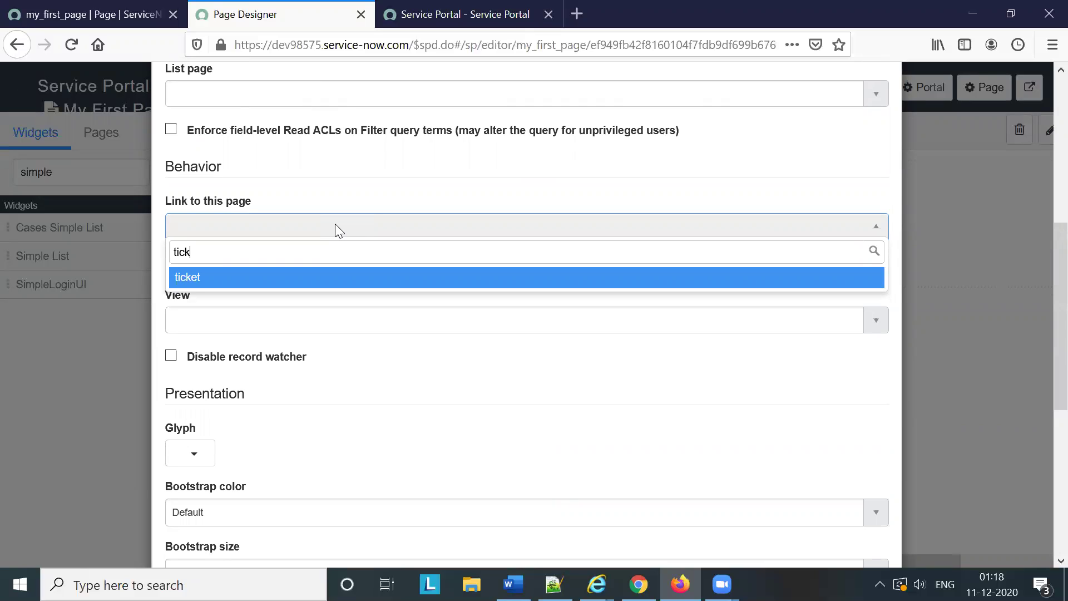
pyautogui.press('Return')
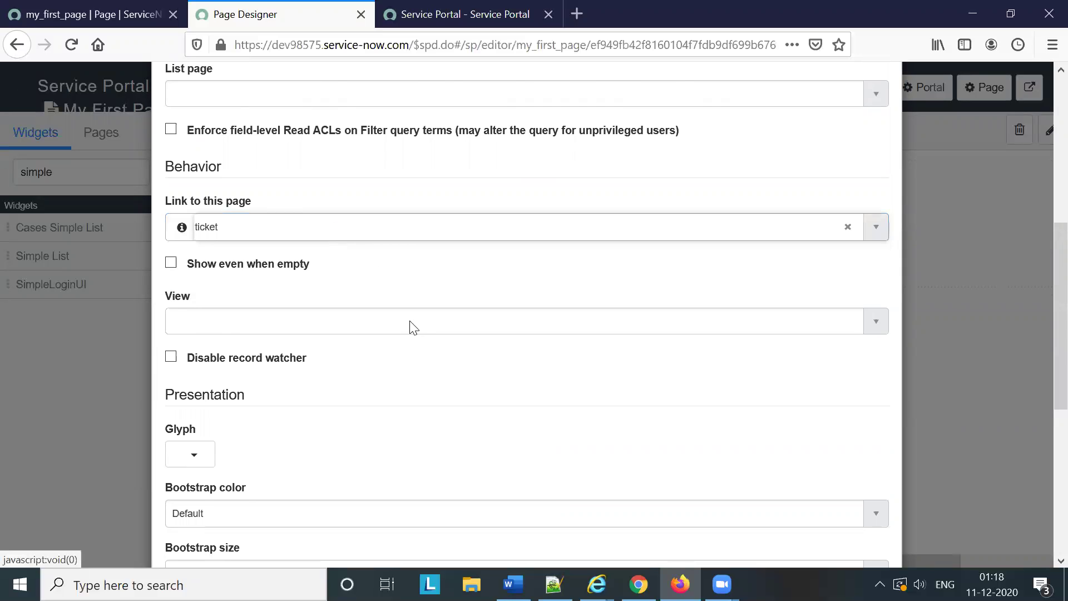
# Step: Choose the check mark glyph for the Simple List, enable Rounded images and save the widget options
pyautogui.scroll(-3, 409, 328)
pyautogui.click(192, 307)
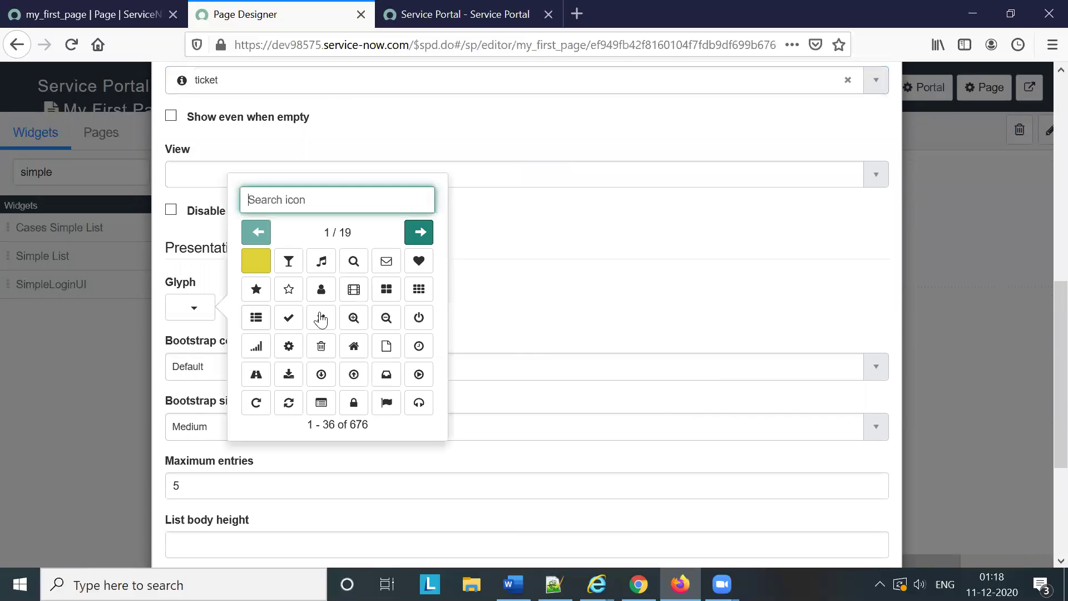
pyautogui.click(289, 317)
pyautogui.scroll(-5, 563, 308)
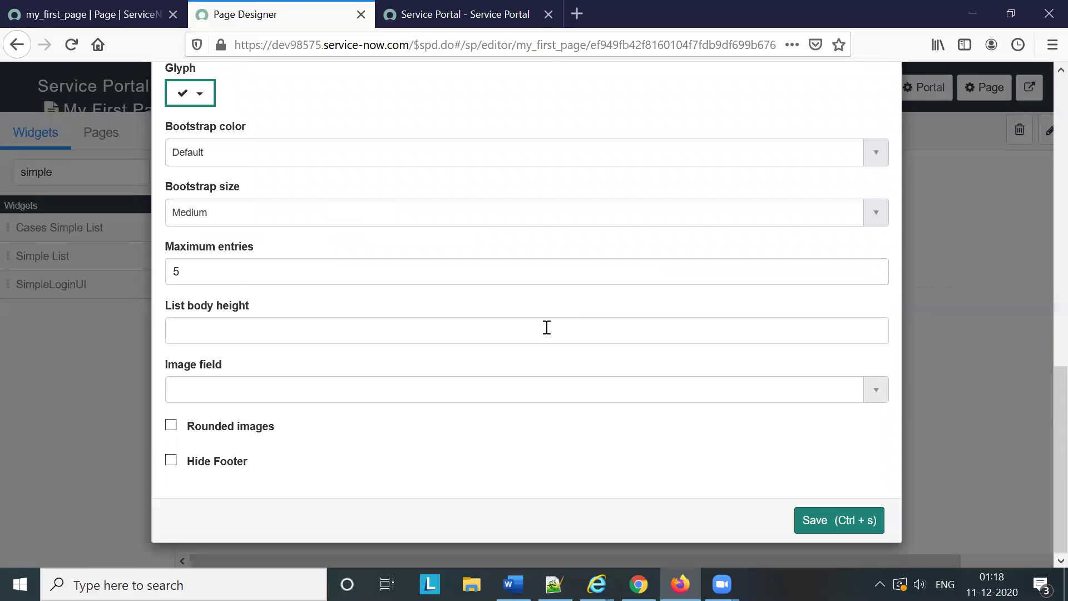
pyautogui.click(171, 428)
pyautogui.click(819, 525)
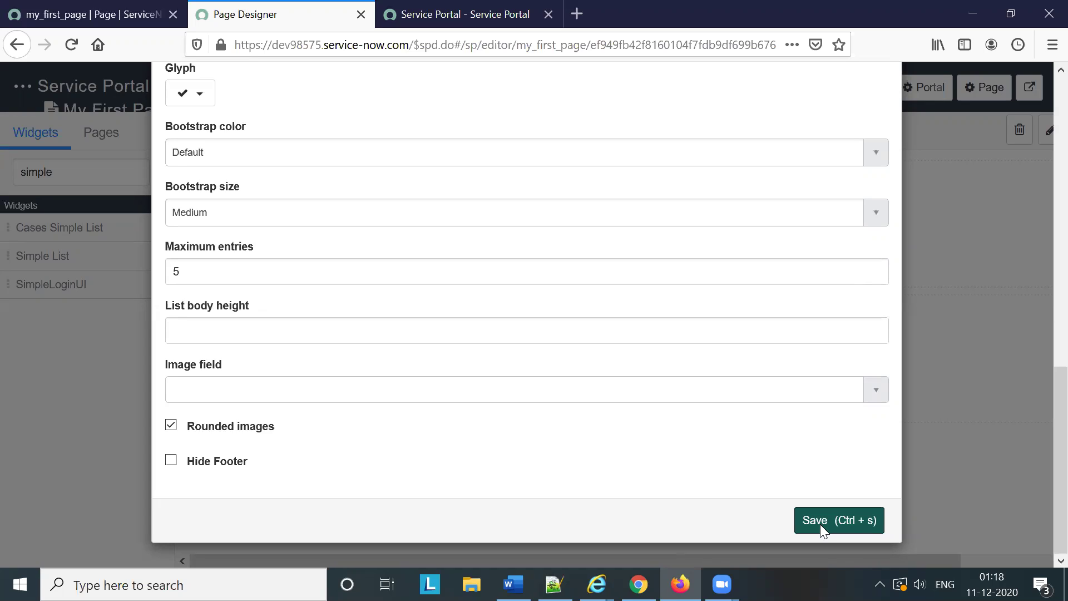
# Step: Save the Simple List options, switch to the my_first_page record and reload it to reach its page content
pyautogui.click(820, 524)
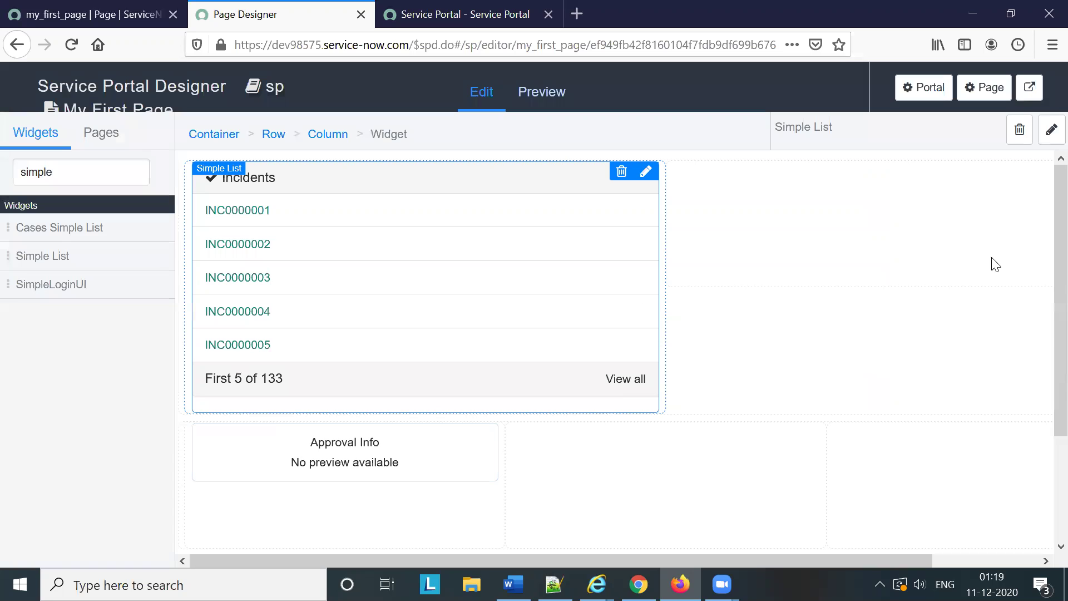
pyautogui.click(867, 229)
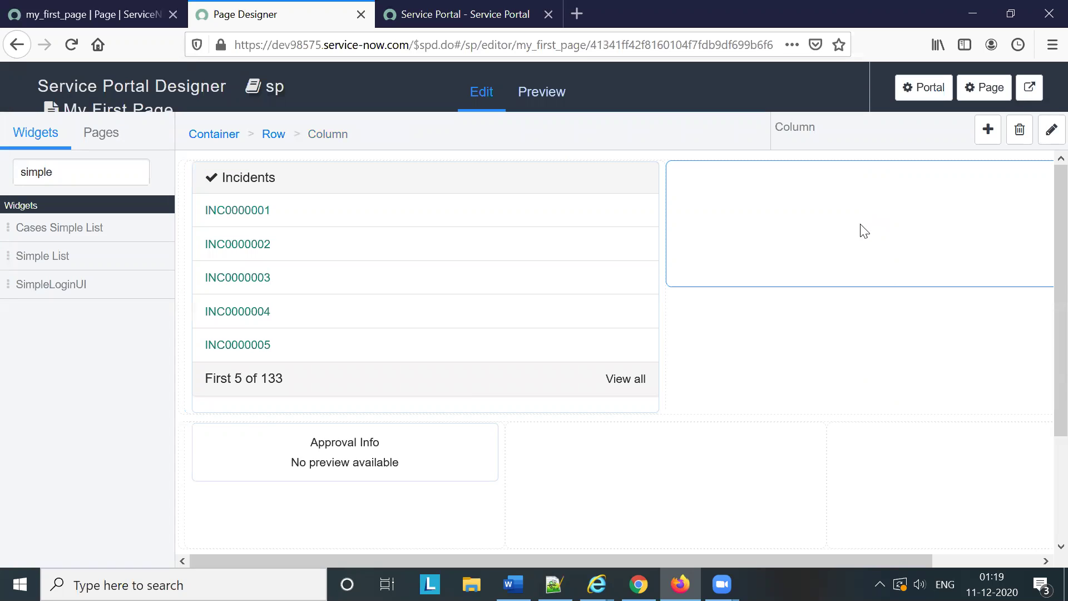
pyautogui.click(104, 14)
pyautogui.click(420, 48)
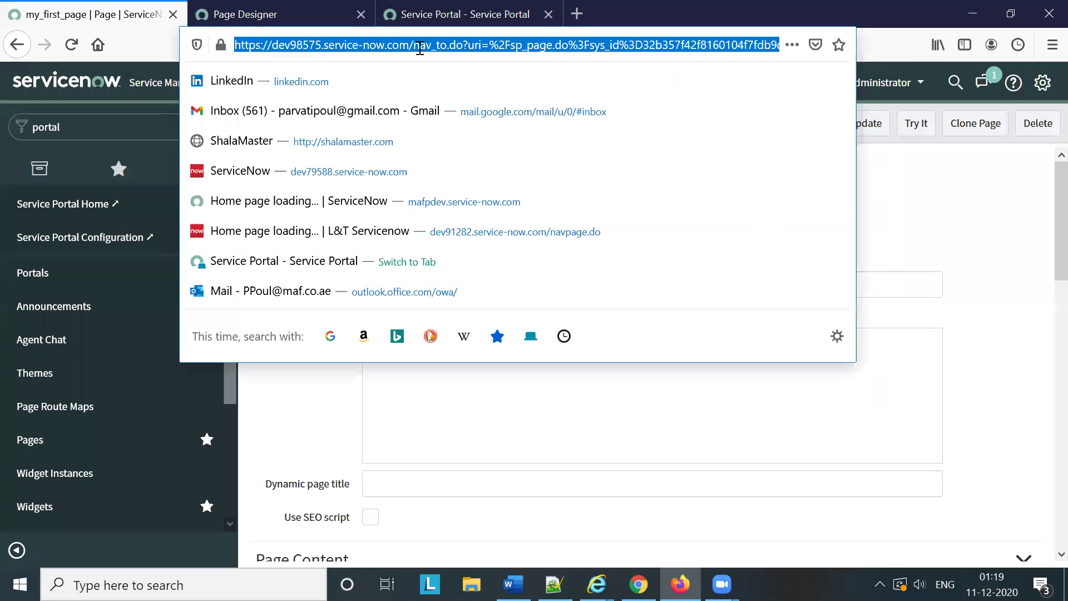
pyautogui.press('Return')
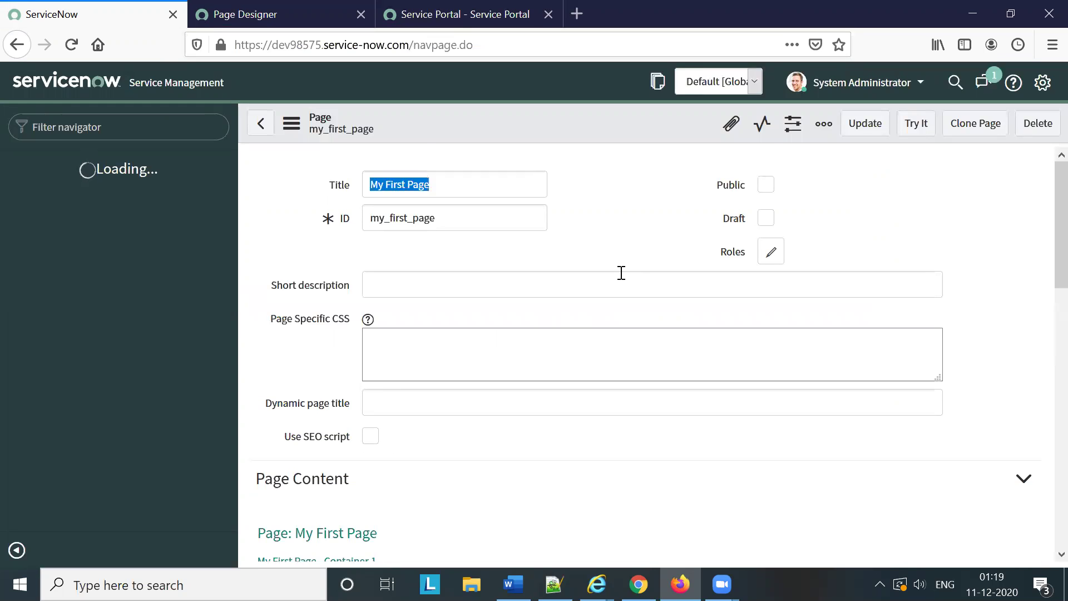
pyautogui.scroll(-5, 622, 273)
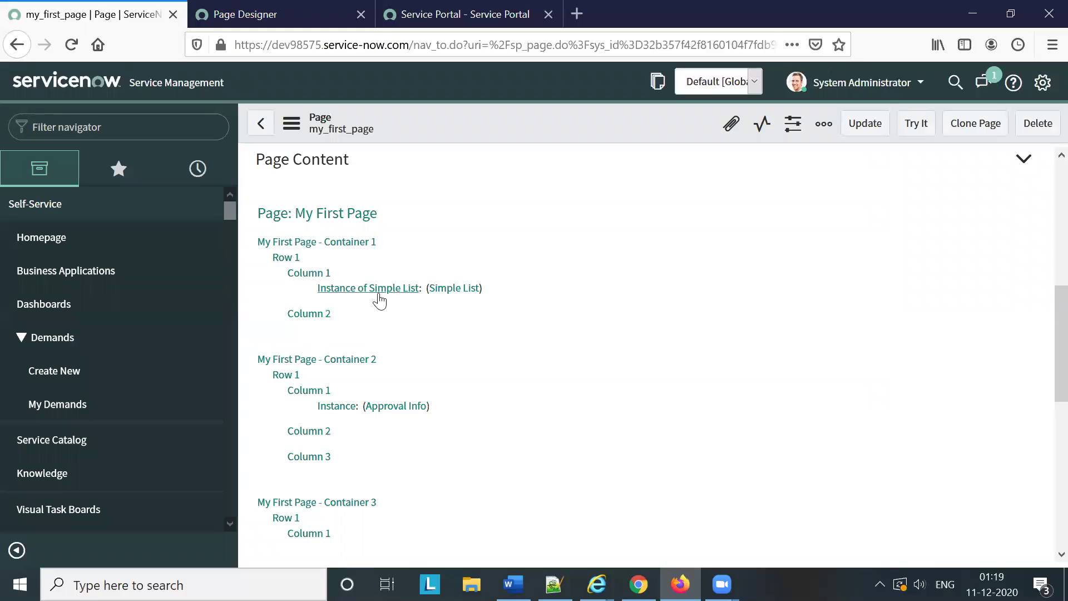
# Step: Open Column 2 of Container 1 from the page content and start a new instance record for it
pyautogui.click(312, 317)
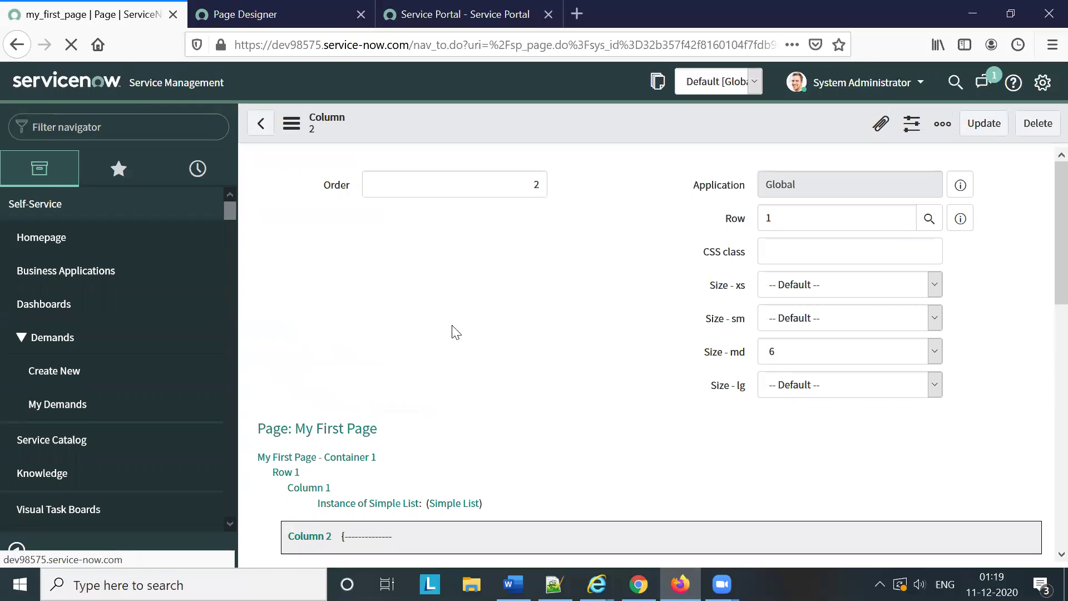
pyautogui.scroll(-2, 511, 327)
pyautogui.scroll(-1, 511, 327)
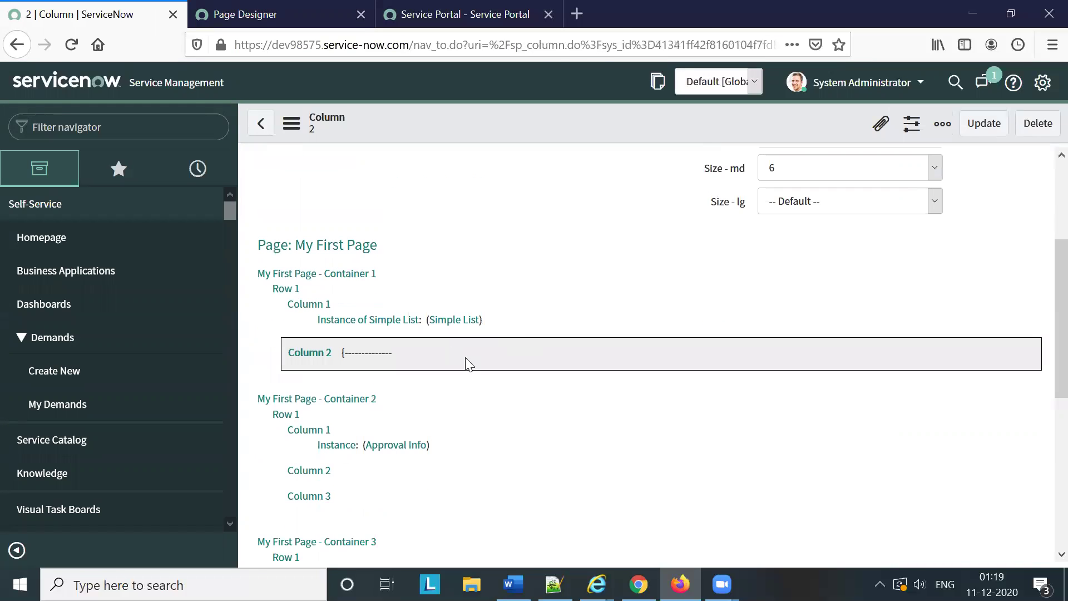
pyautogui.scroll(-5, 468, 365)
pyautogui.click(361, 396)
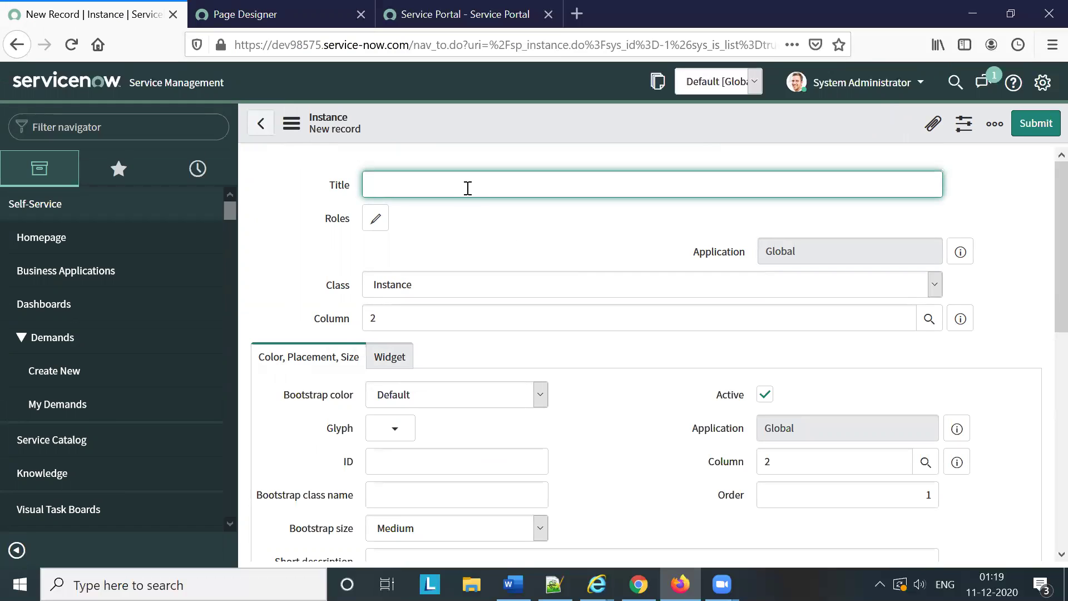
# Step: Title the new instance Create Incident, set its class to Instance with Link and save the record
pyautogui.write('Create')
pyautogui.write('Incident')
pyautogui.click(434, 287)
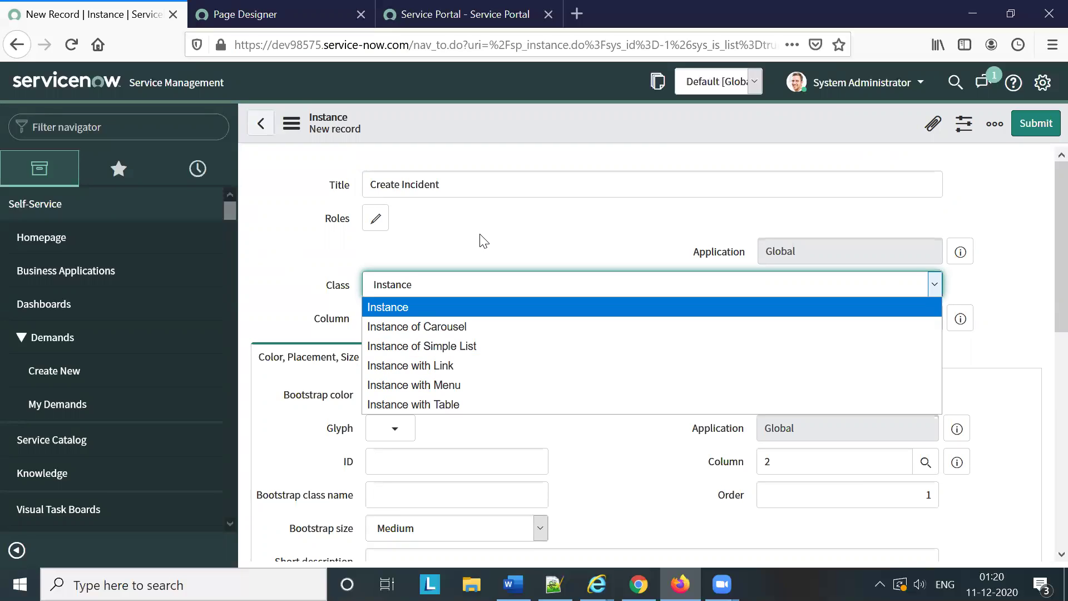
pyautogui.click(506, 366)
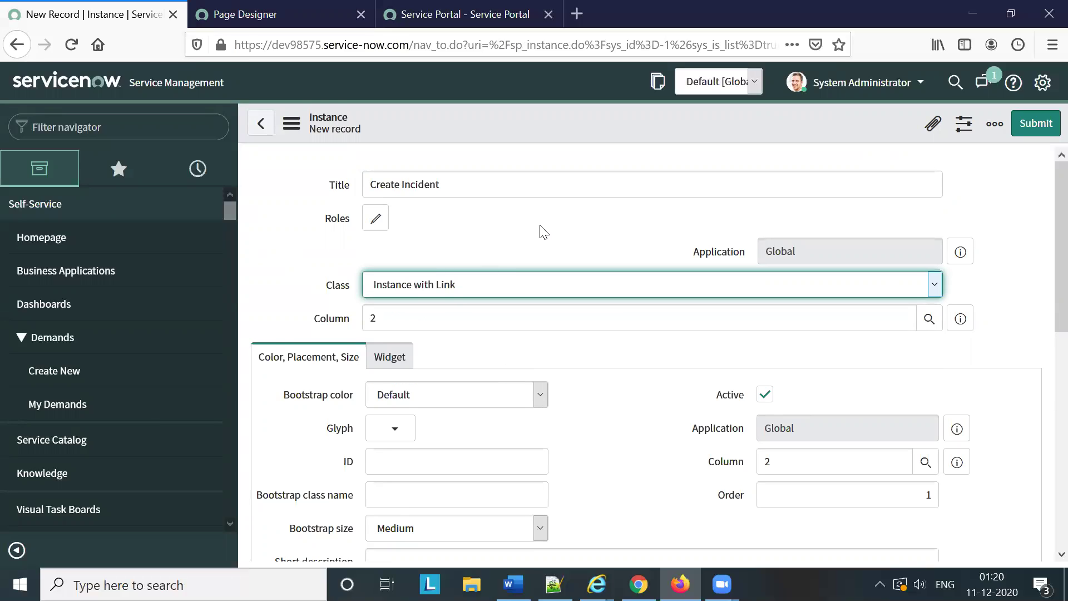
pyautogui.scroll(-3, 543, 233)
pyautogui.scroll(3, 539, 229)
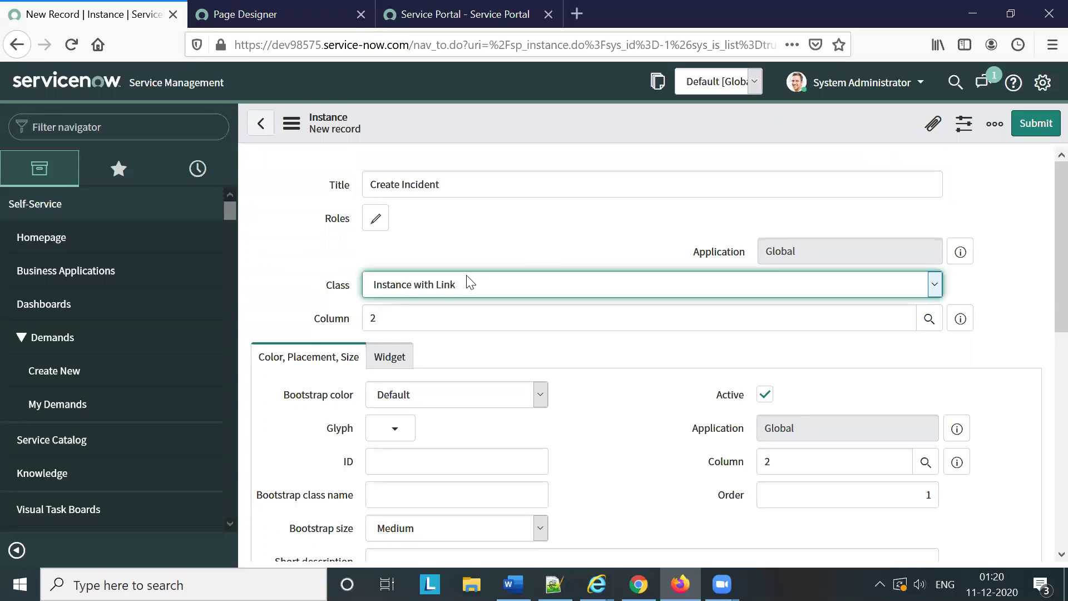
pyautogui.rightClick(476, 125)
pyautogui.click(510, 134)
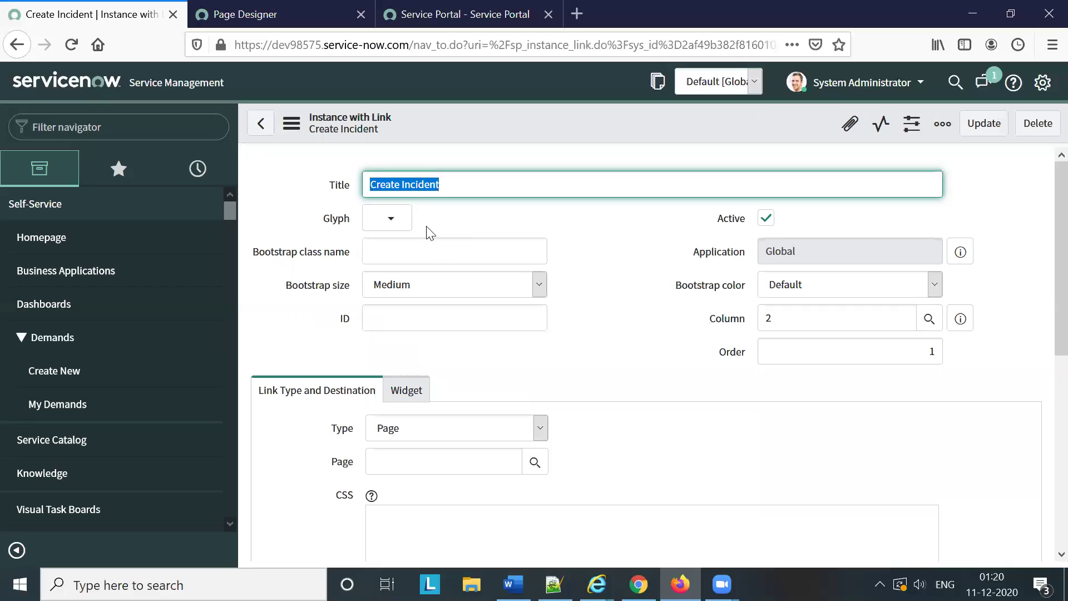
# Step: Choose the gear glyph for the Create Incident instance and set its link type to Catalog Item
pyautogui.click(392, 220)
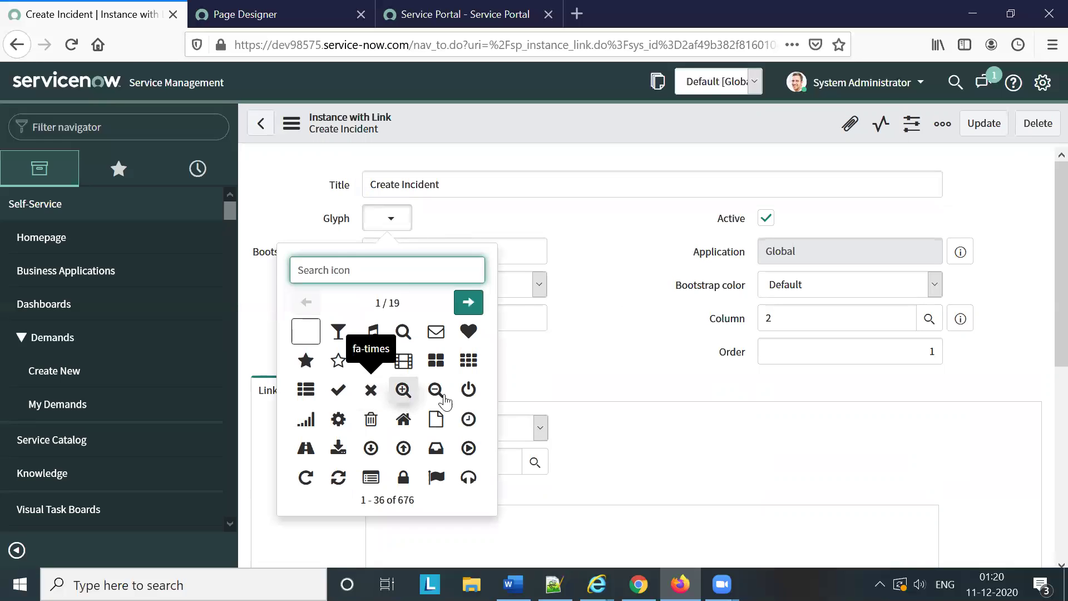
pyautogui.click(338, 419)
pyautogui.scroll(-3, 573, 329)
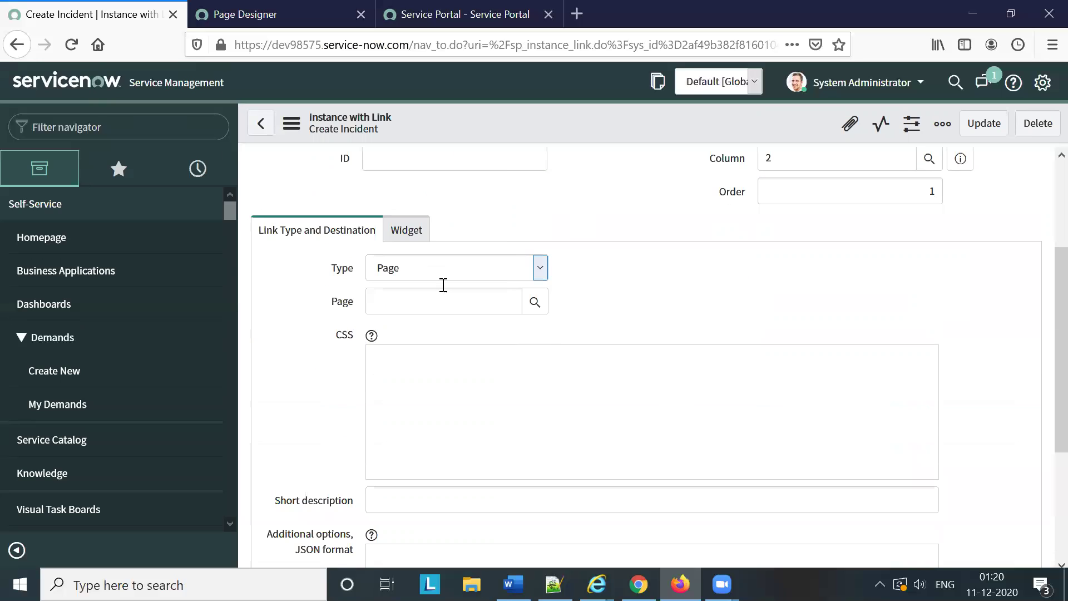
pyautogui.click(422, 229)
pyautogui.click(317, 390)
pyautogui.scroll(-3, 445, 290)
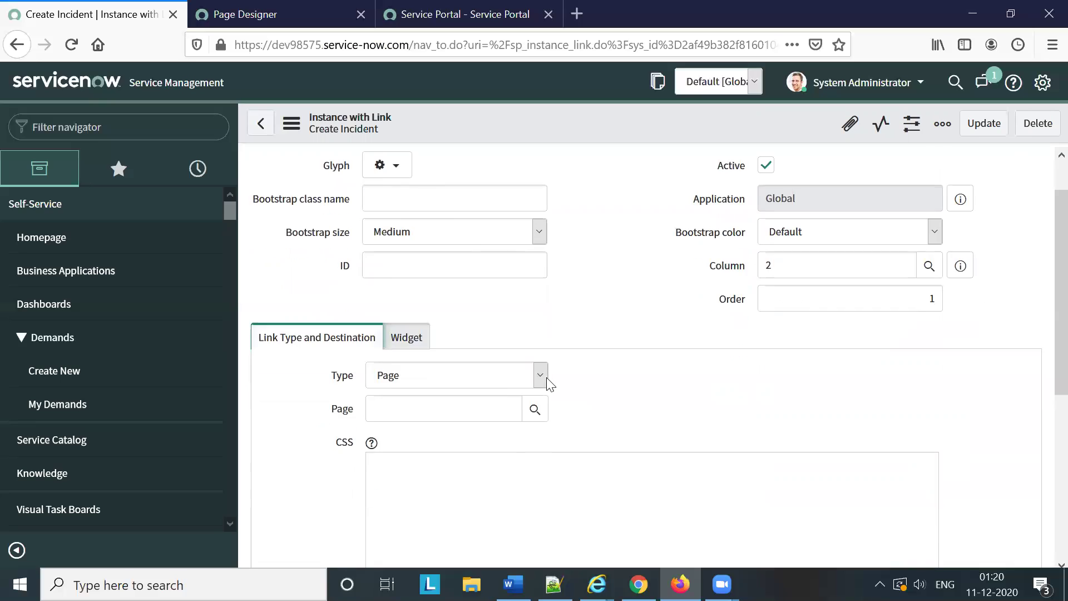
pyautogui.click(458, 301)
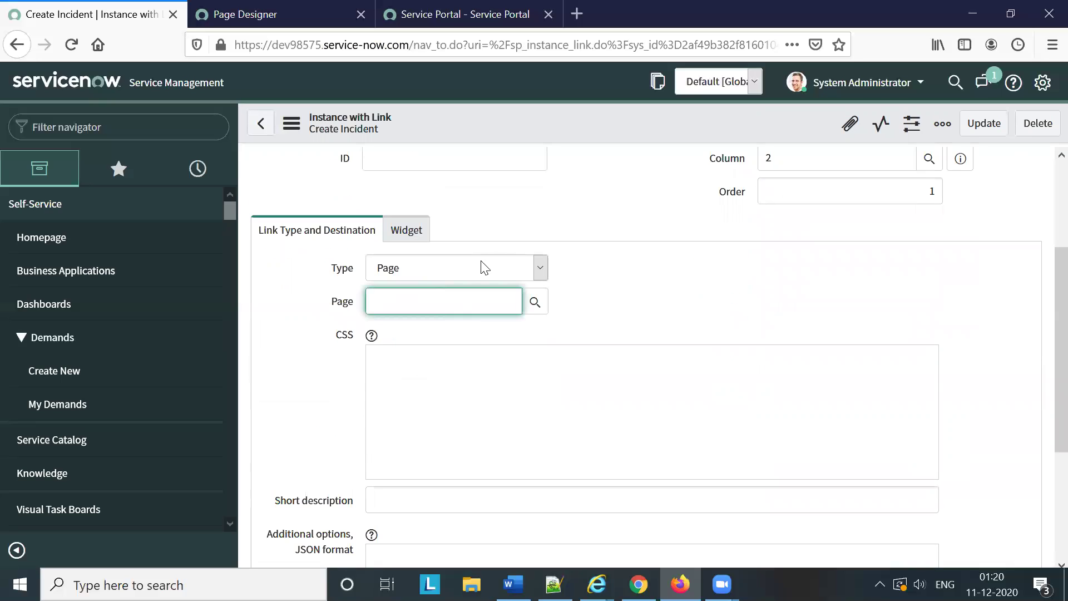
pyautogui.click(485, 266)
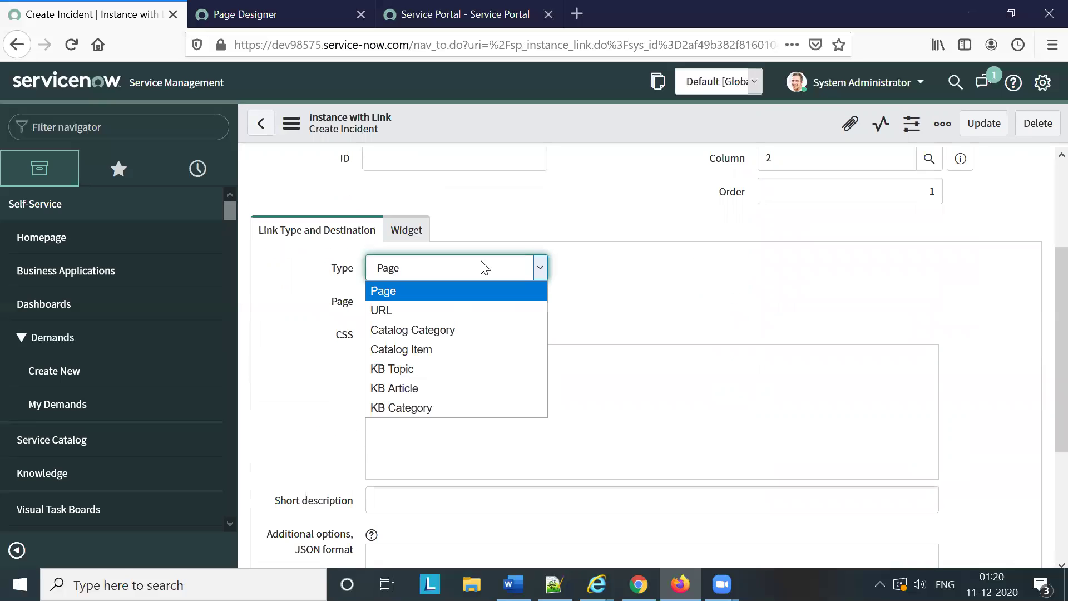
pyautogui.click(482, 352)
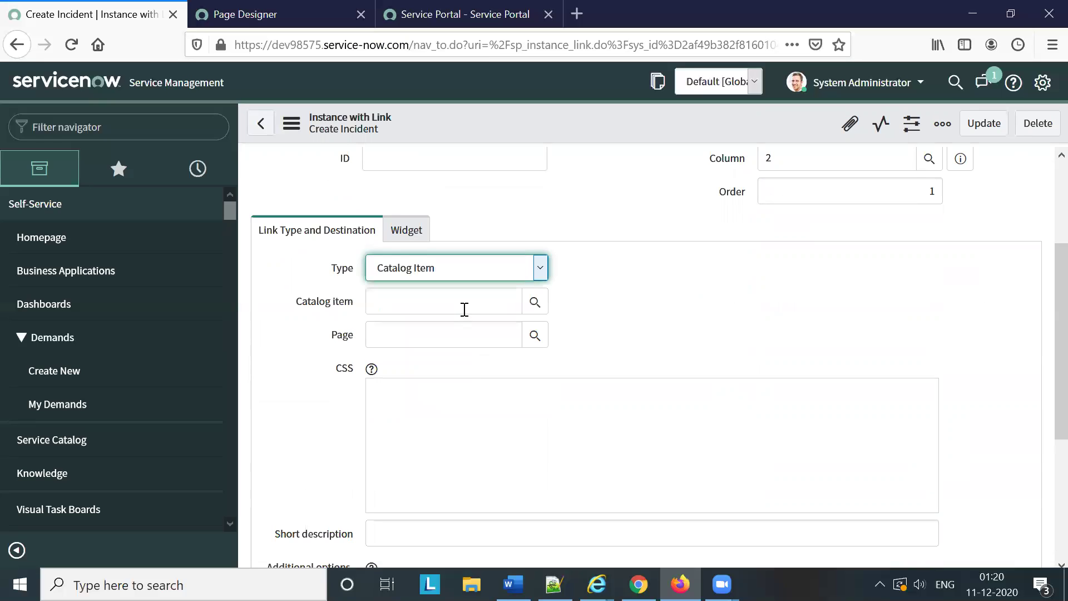
# Step: Set the link's catalog item to Create Incident and its page to sc_cat_item
pyautogui.click(465, 310)
pyautogui.write('create')
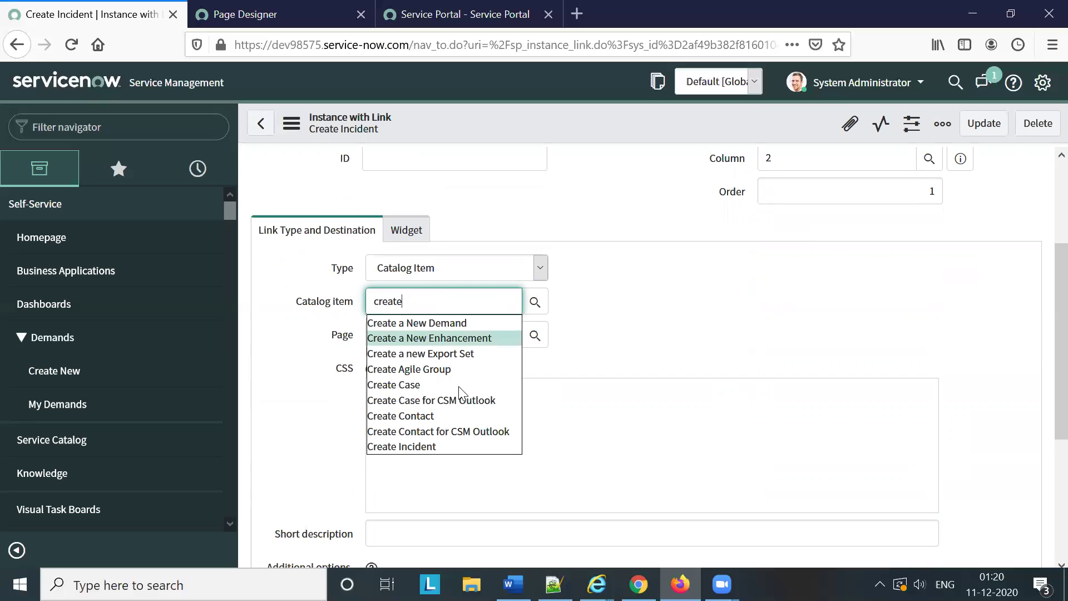
pyautogui.press('Return')
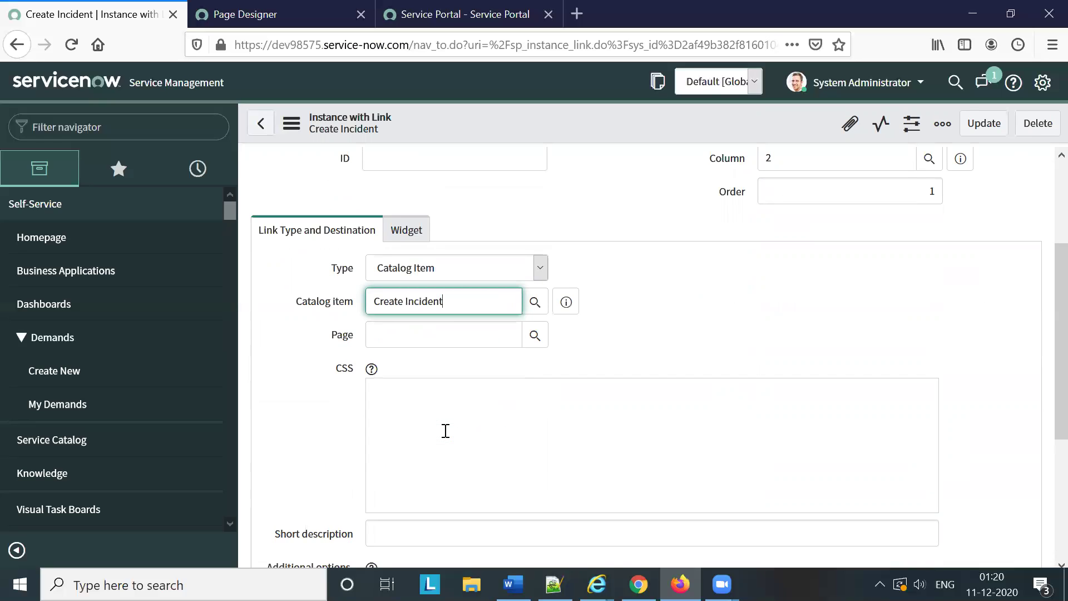
pyautogui.click(472, 335)
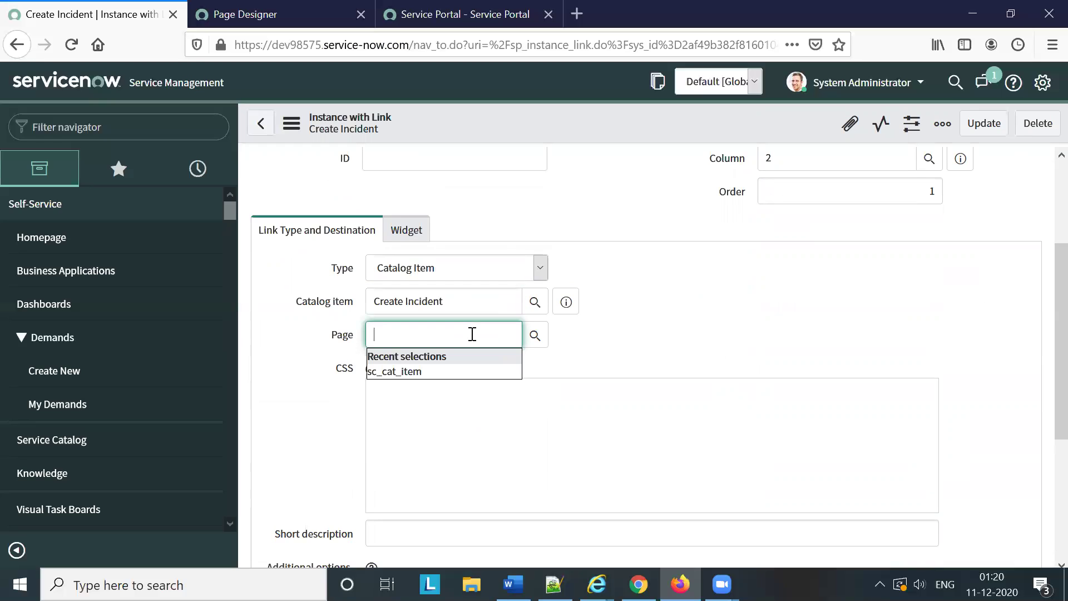
pyautogui.press('Down')
pyautogui.press('Return')
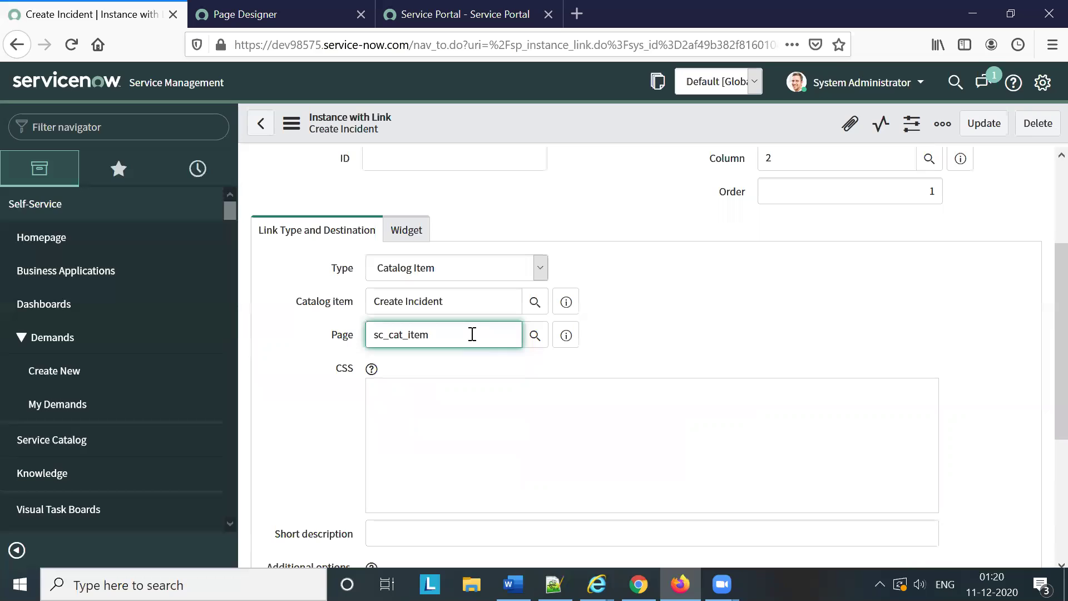
# Step: Assign the Icon Link widget to the Create Incident instance and update the record
pyautogui.click(421, 231)
pyautogui.click(519, 433)
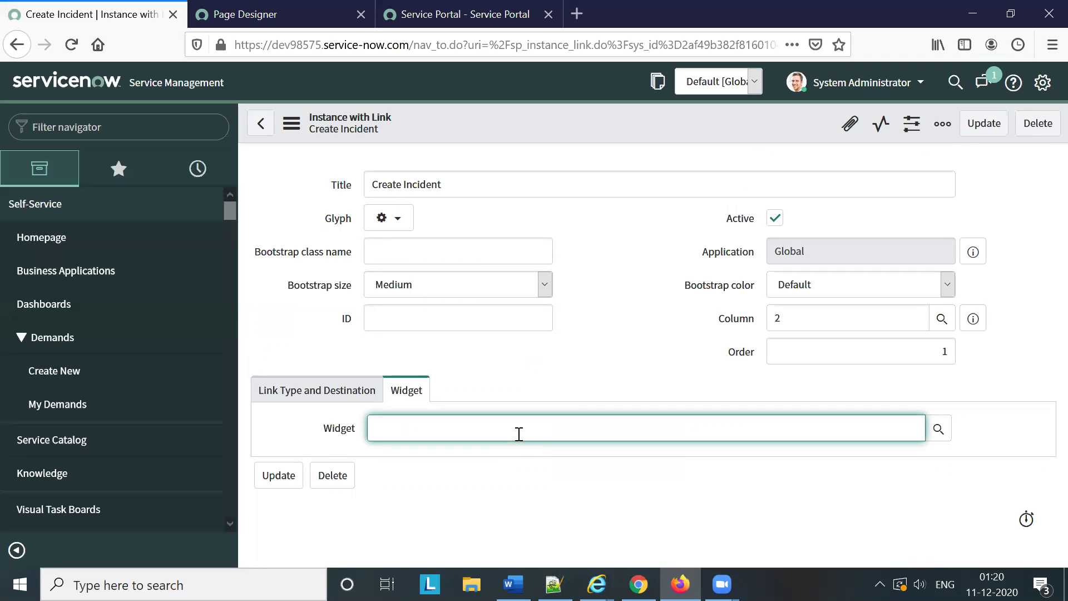
pyautogui.write('ico')
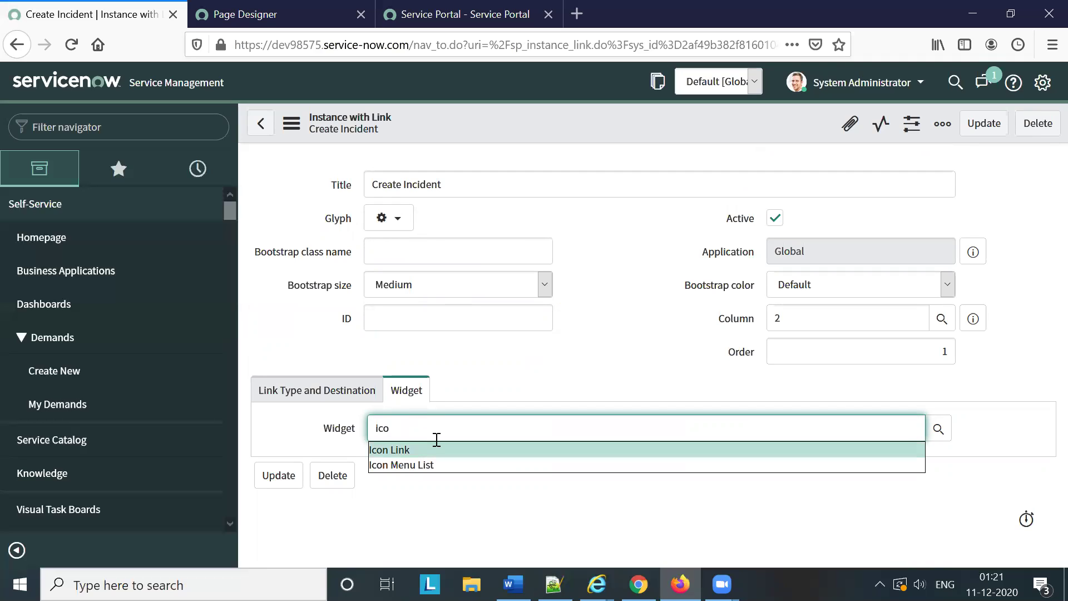
pyautogui.press('Return')
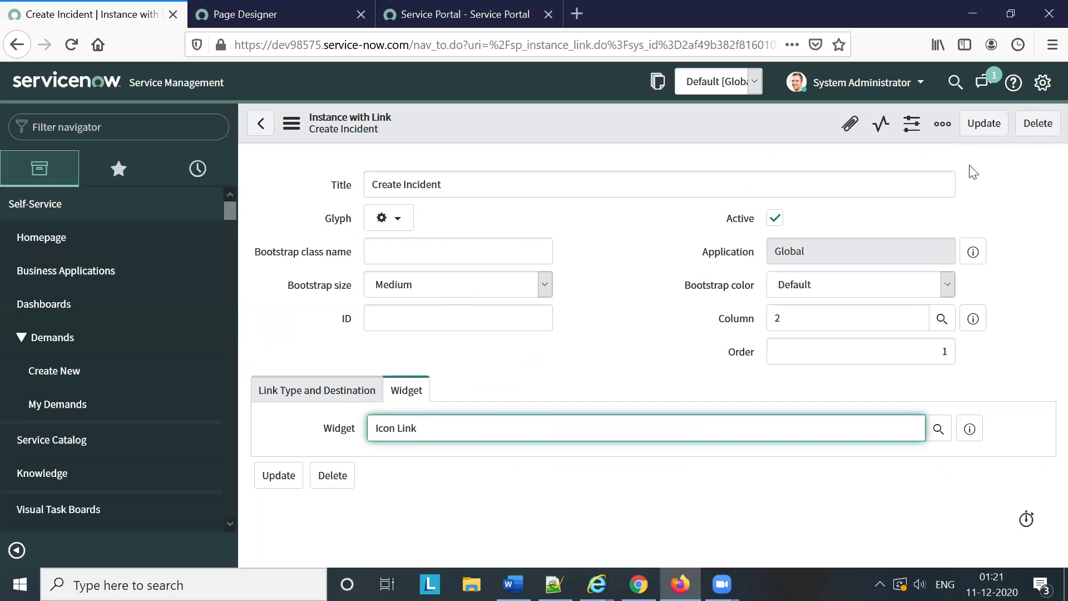
pyautogui.click(984, 125)
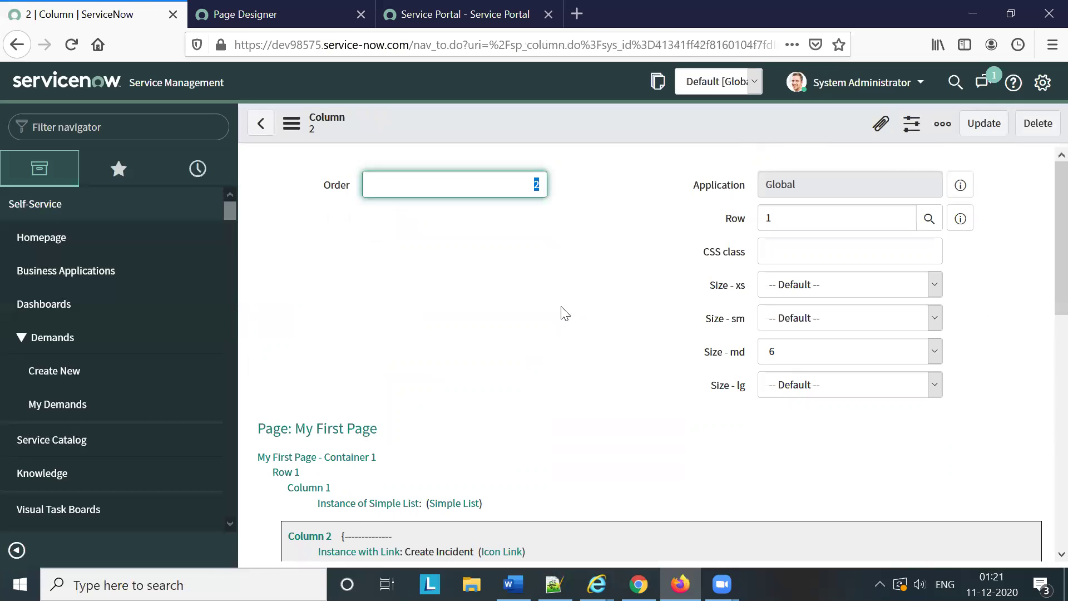
# Step: Open Column 2 of Container 2 from the page content and start a new instance record for it
pyautogui.scroll(-4, 565, 314)
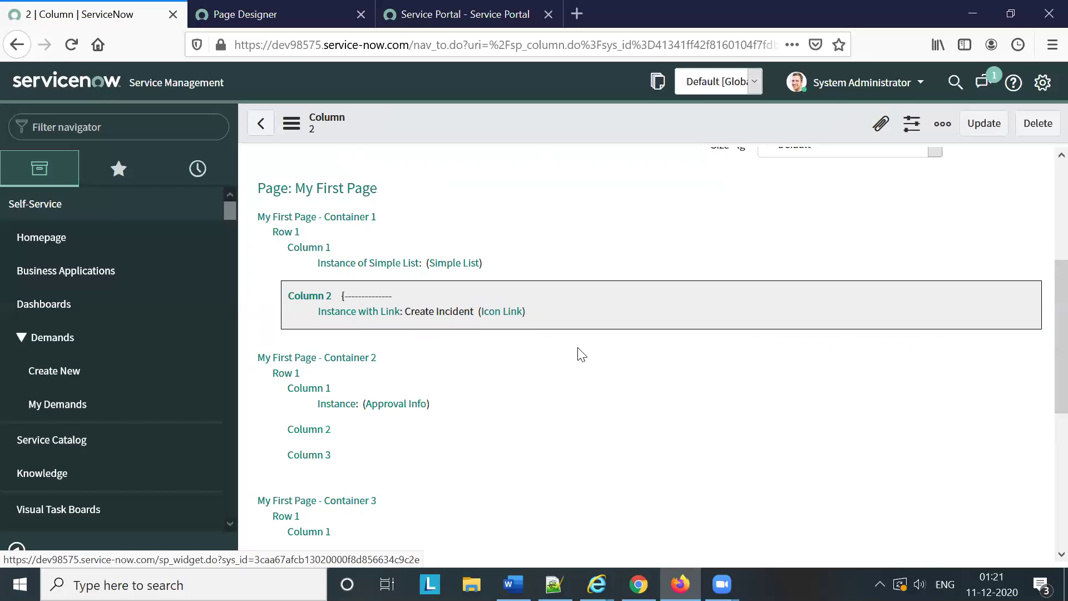
pyautogui.scroll(-3, 596, 354)
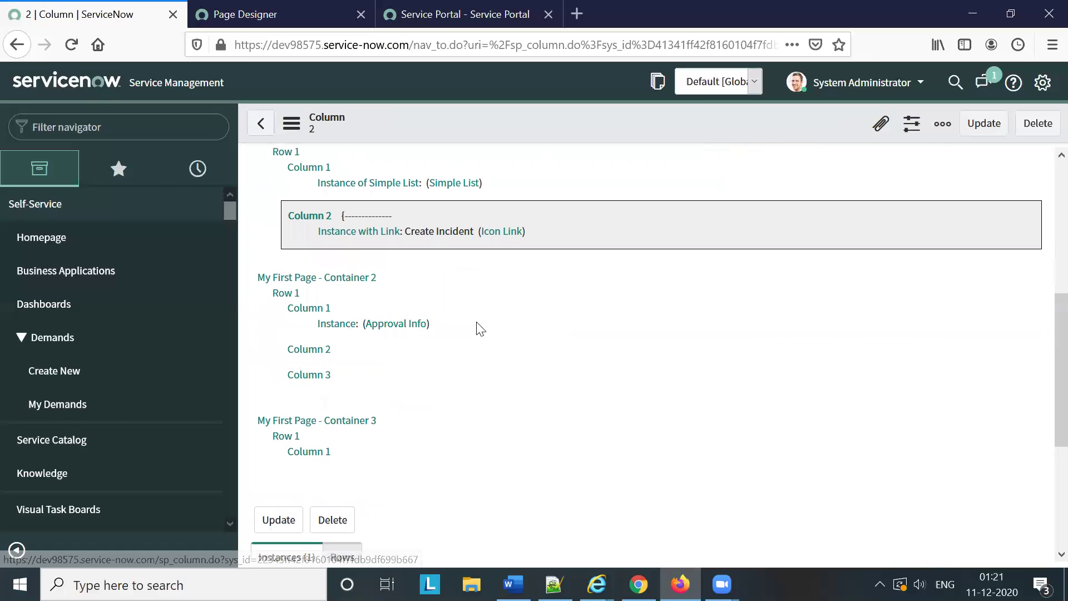
pyautogui.click(322, 356)
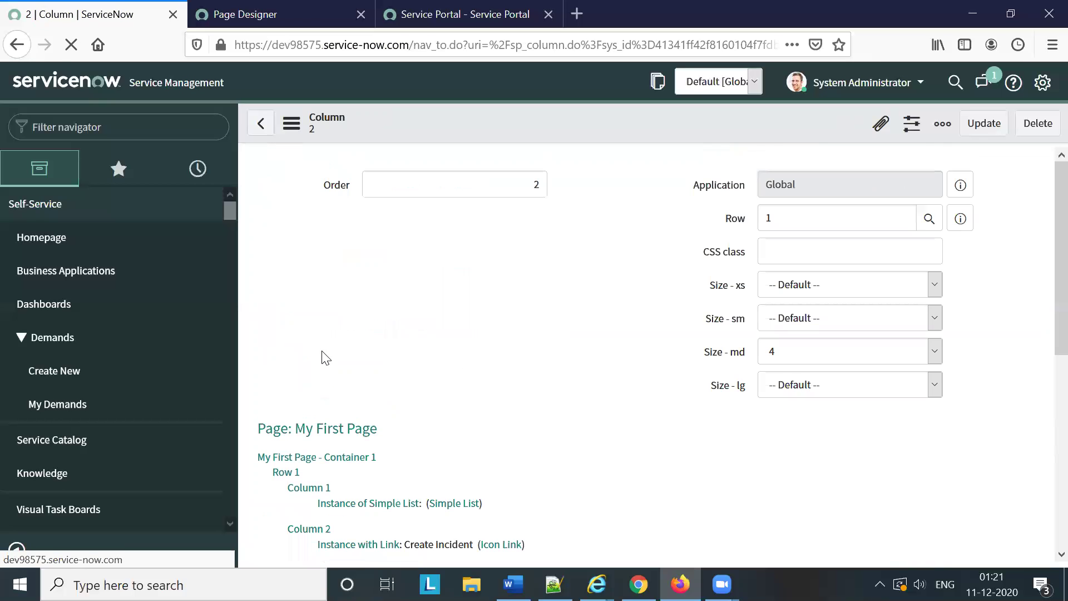
pyautogui.scroll(-20, 533, 347)
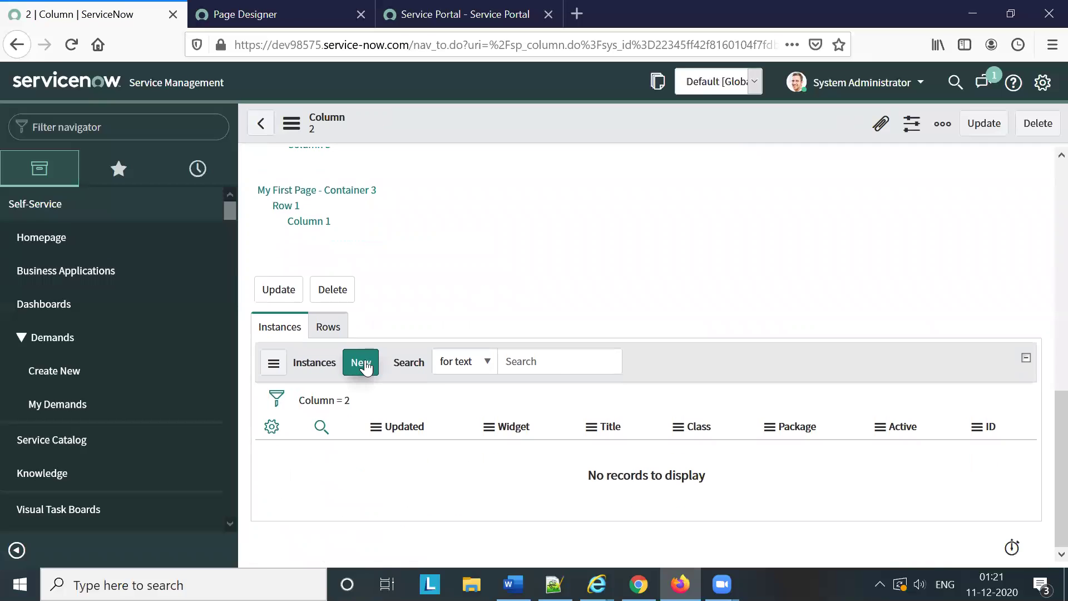
pyautogui.click(360, 364)
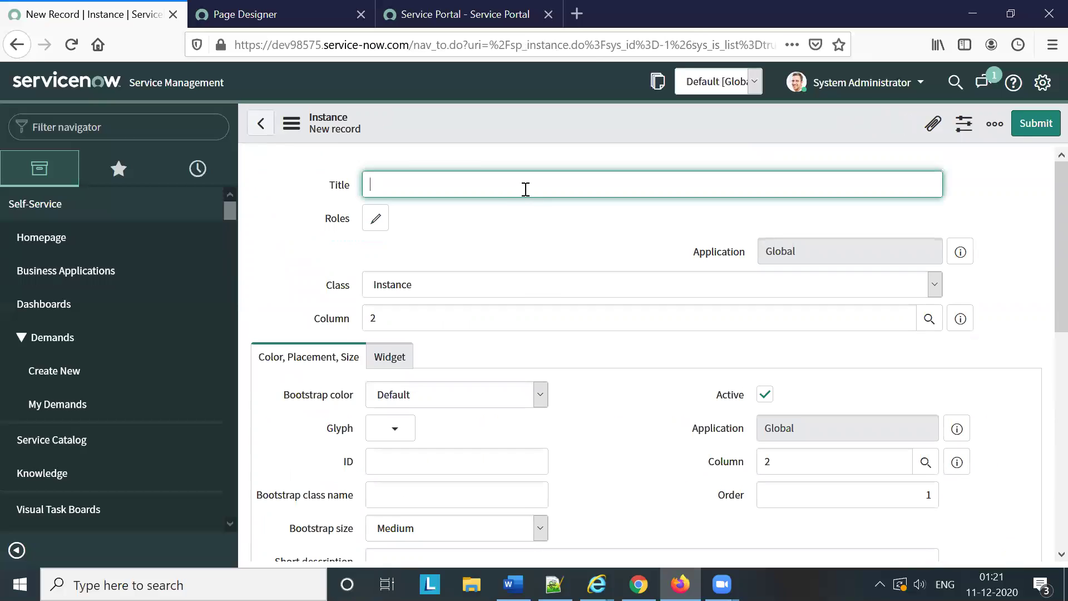
# Step: Title the new instance Change Request List, leaving its class as Instance
pyautogui.click(463, 290)
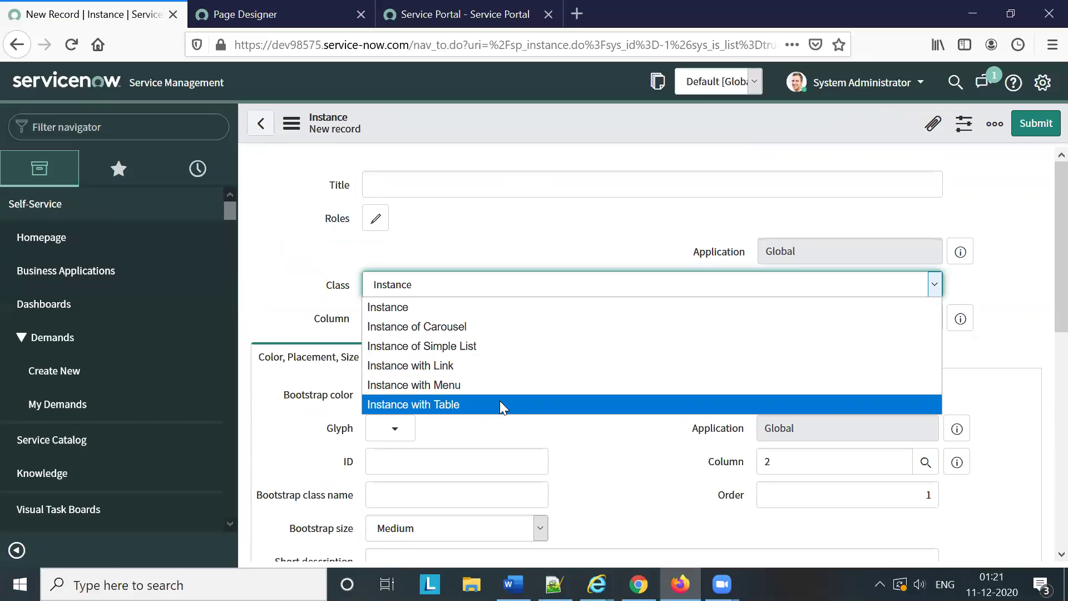
pyautogui.click(486, 238)
pyautogui.click(456, 180)
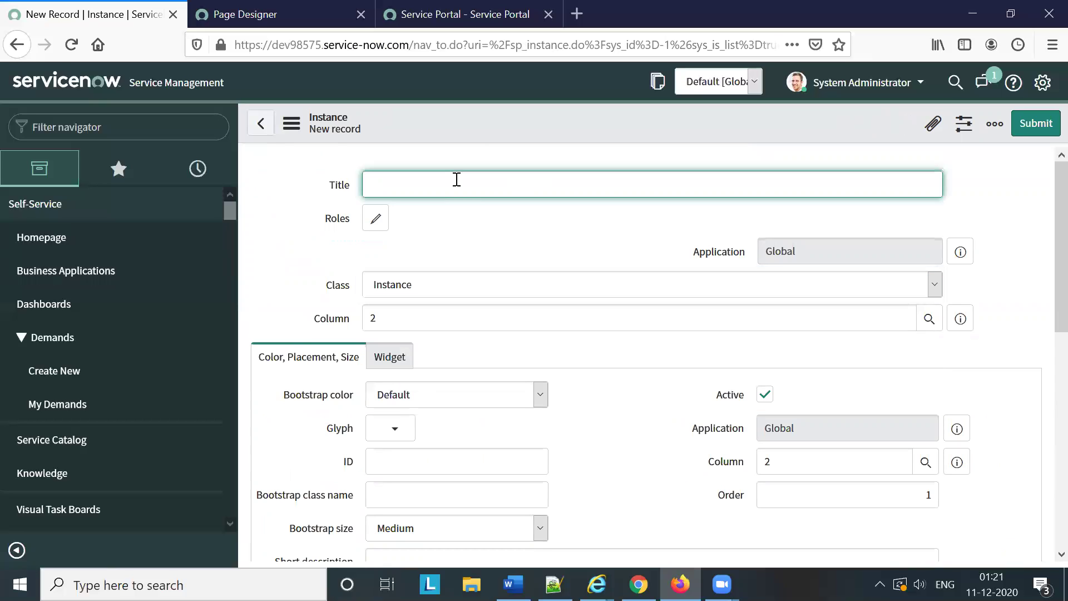
pyautogui.write('Change Reque')
# Step: Assign the Data Table from Instance Definition widget to the Change Request List instance and save the new record
pyautogui.click(391, 359)
pyautogui.click(428, 405)
pyautogui.write('ata')
pyautogui.press('BackSpace')
pyautogui.press('BackSpace')
pyautogui.write('at')
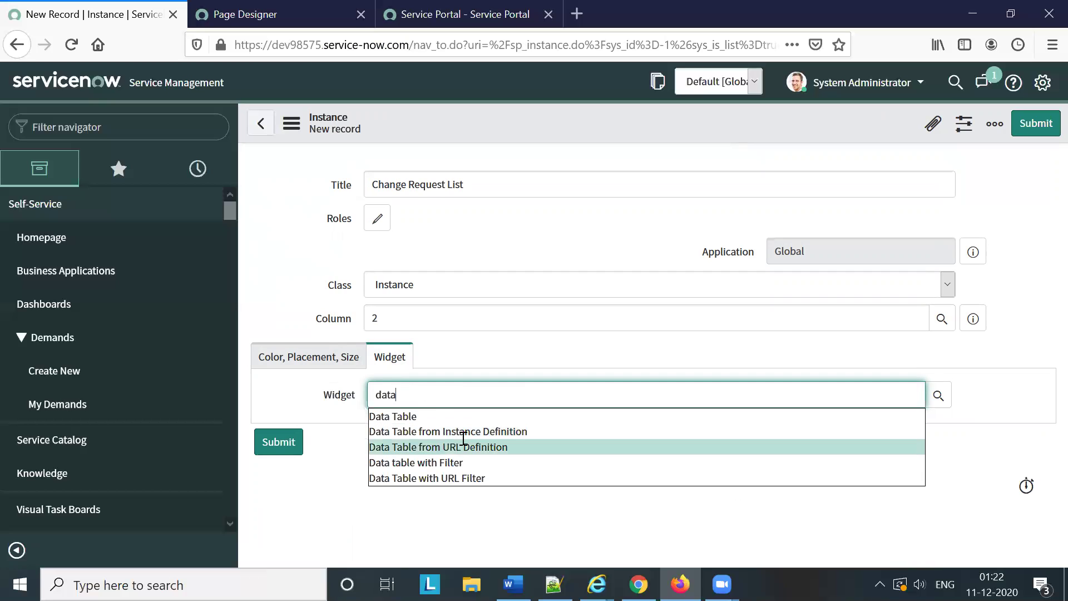
pyautogui.press('Down')
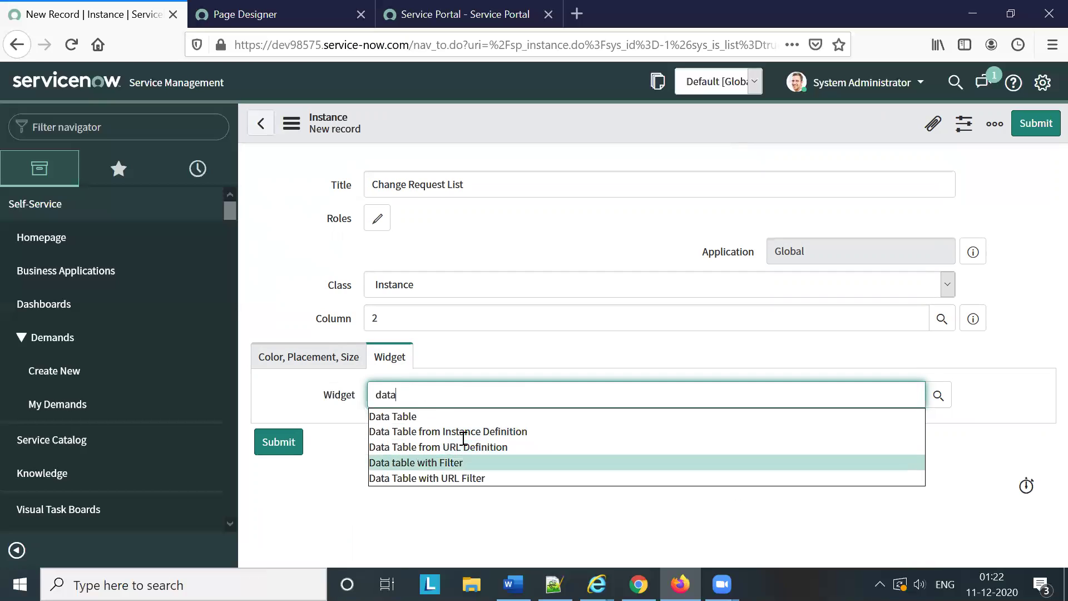
pyautogui.press('Up')
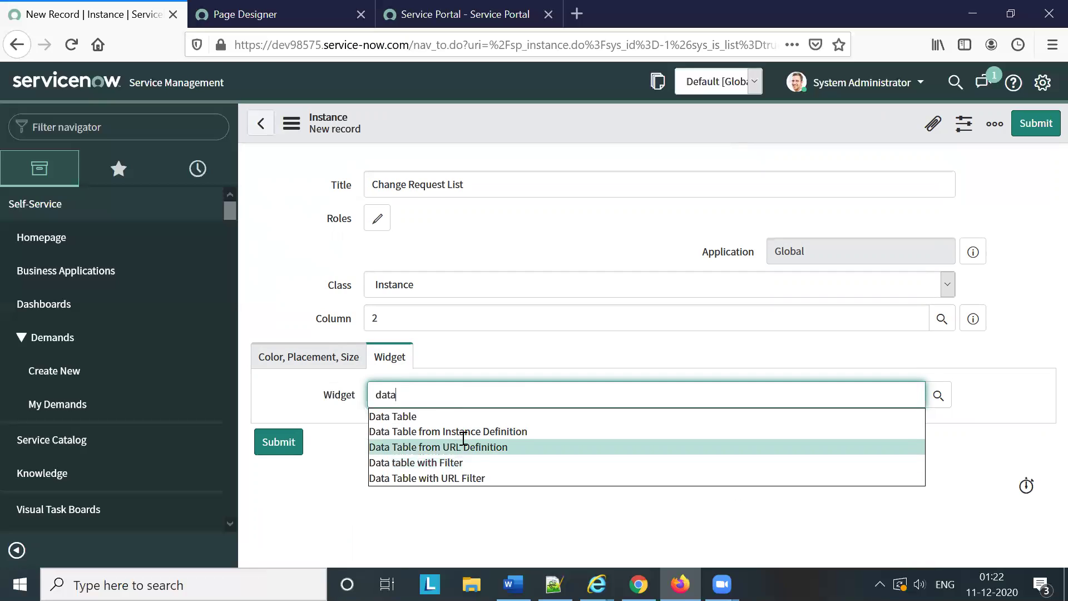
pyautogui.press('Up')
pyautogui.press('Return')
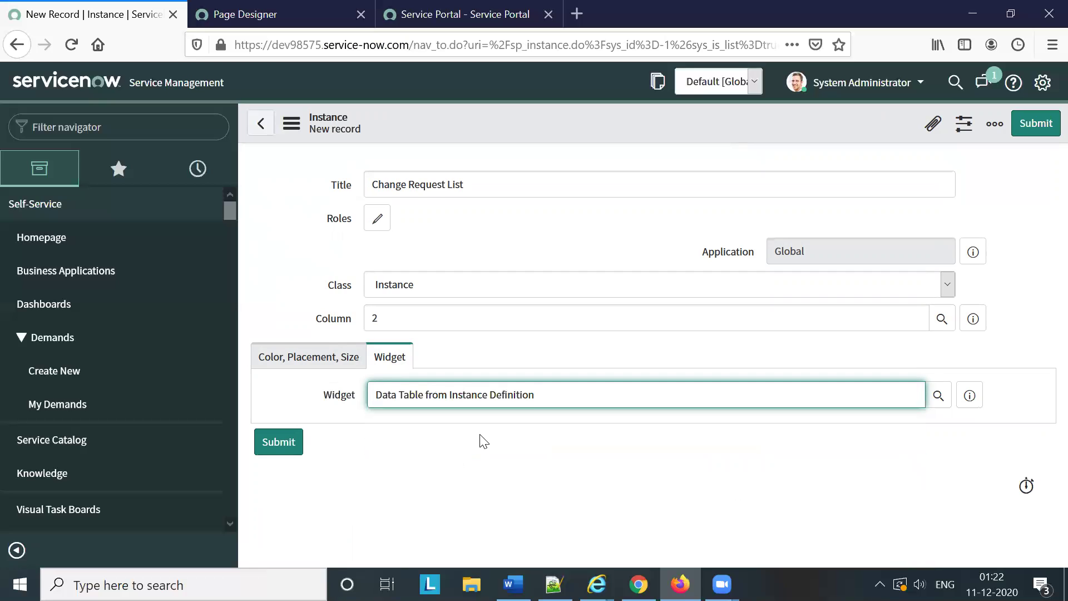
pyautogui.rightClick(473, 115)
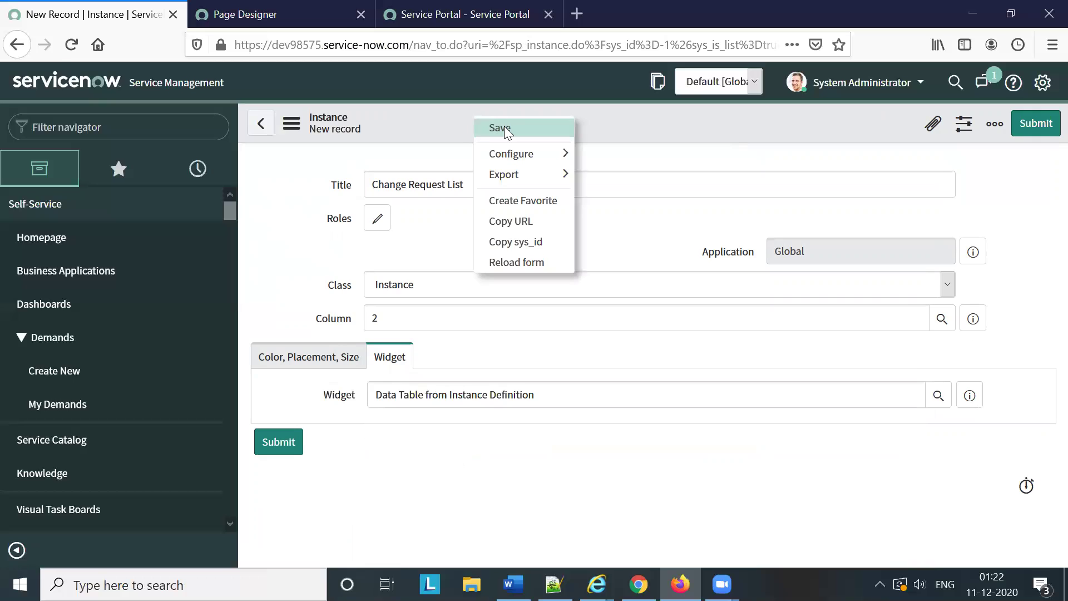
pyautogui.click(505, 128)
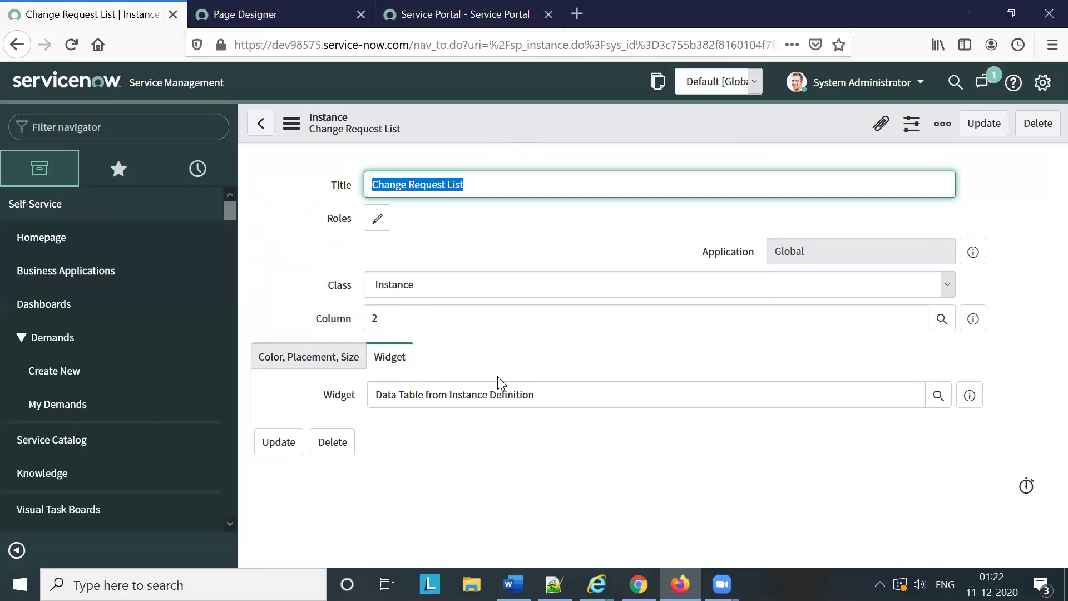
# Step: Change the Change Request List record's class to Instance with Table and save it
pyautogui.click(419, 286)
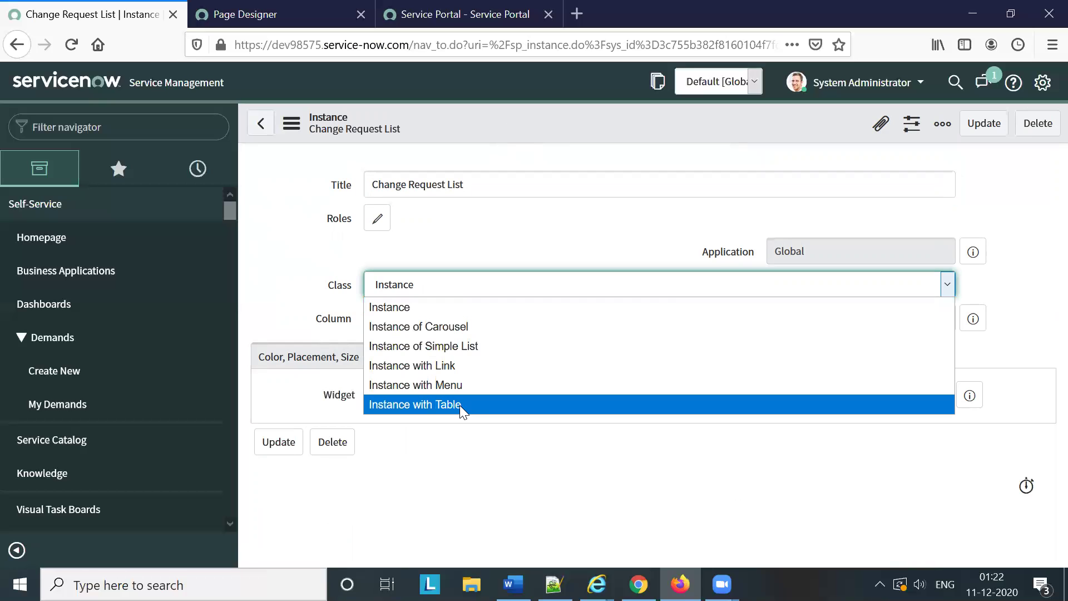
pyautogui.click(495, 402)
pyautogui.rightClick(501, 105)
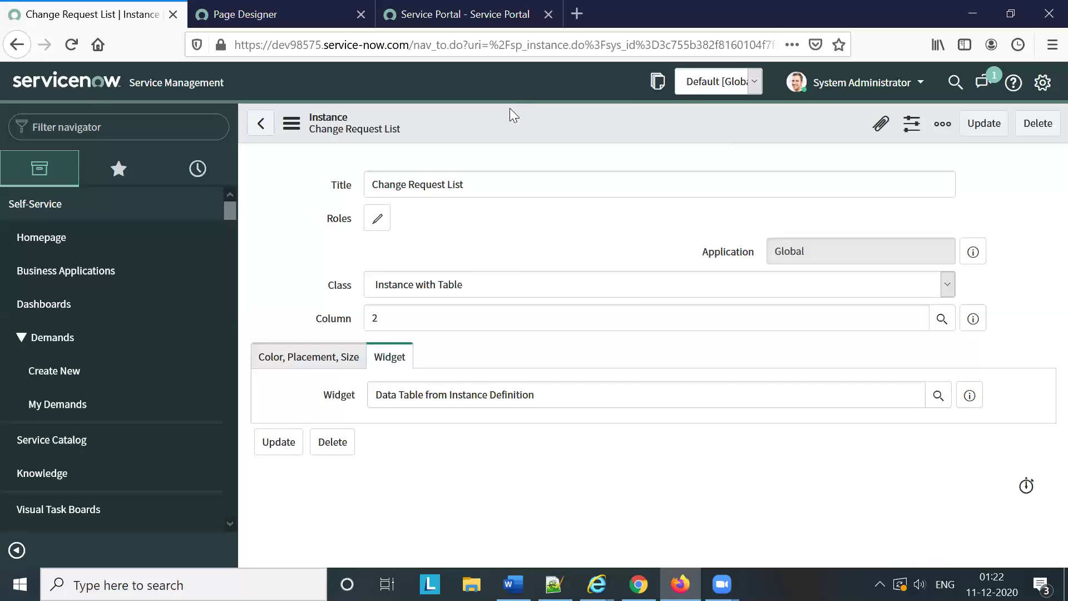
pyautogui.click(524, 115)
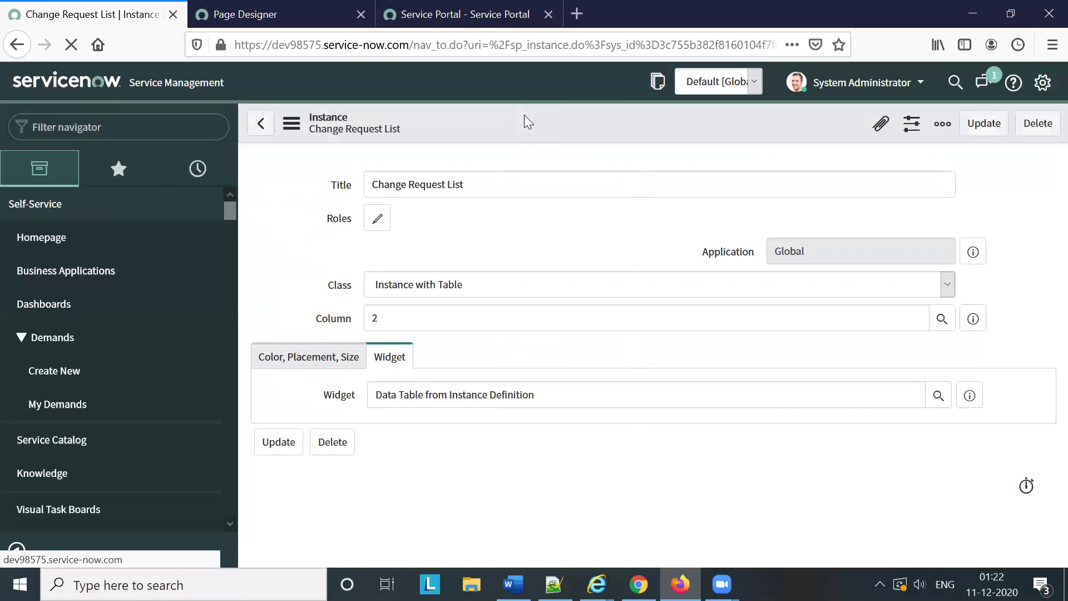
pyautogui.click(414, 262)
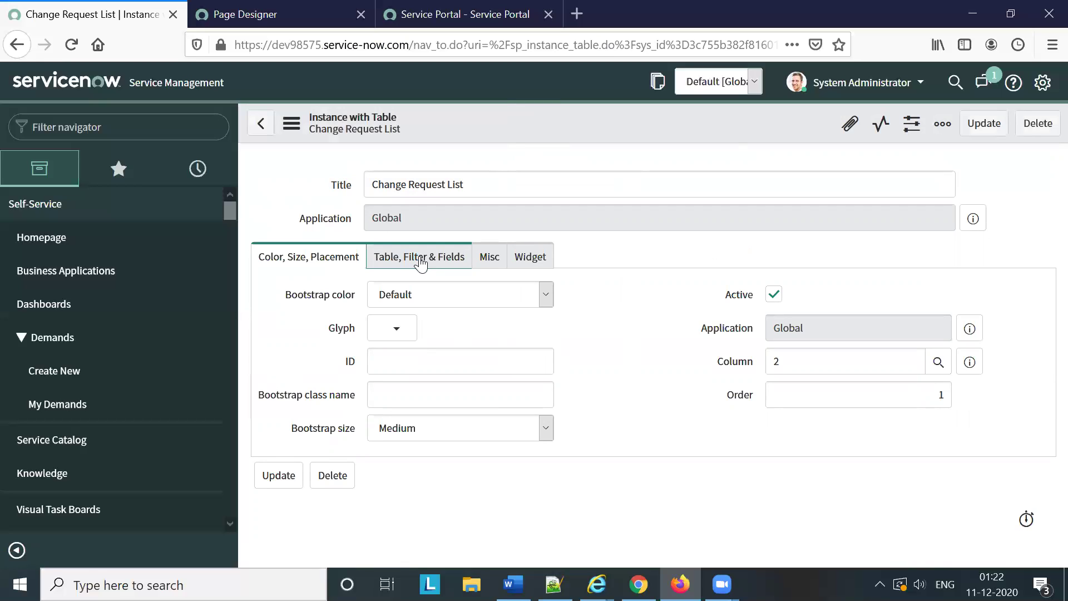
# Step: Set the instance's table to Change Request [change_request] and its display field to Number
pyautogui.click(533, 257)
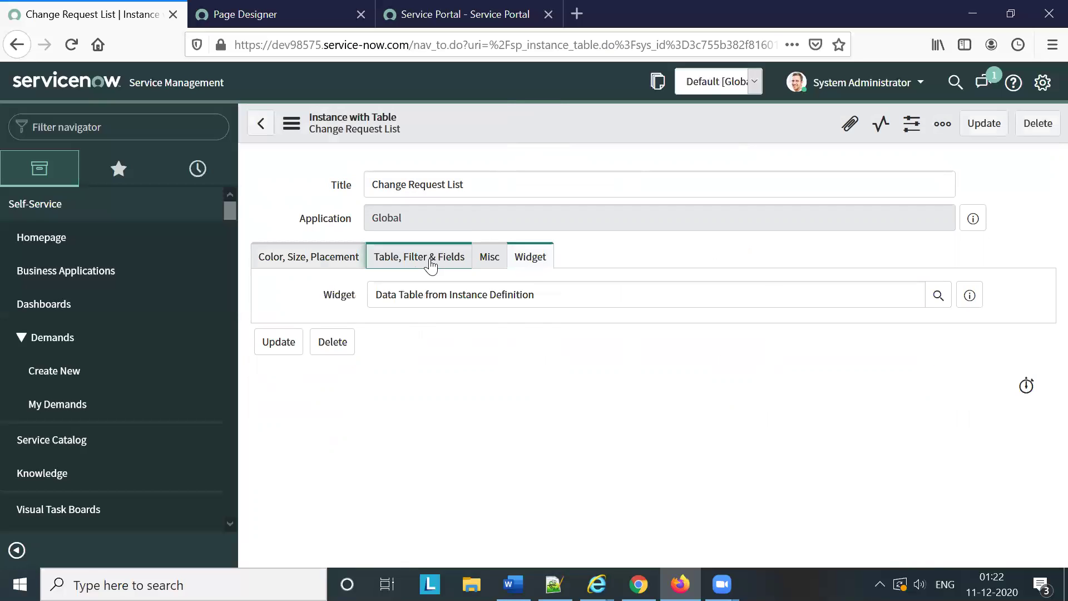
pyautogui.click(431, 266)
pyautogui.click(435, 307)
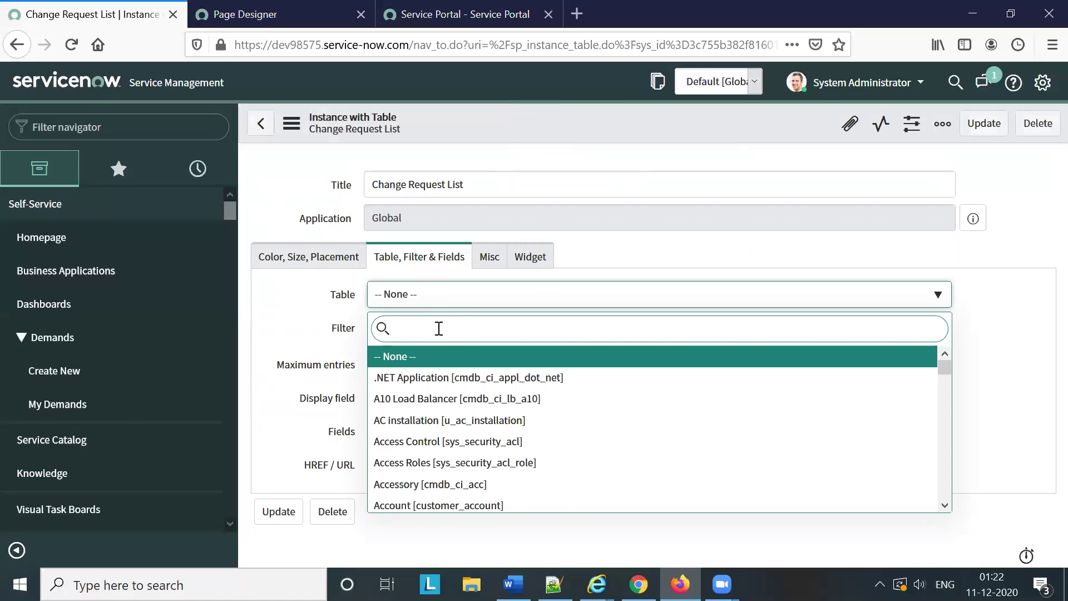
pyautogui.write('change')
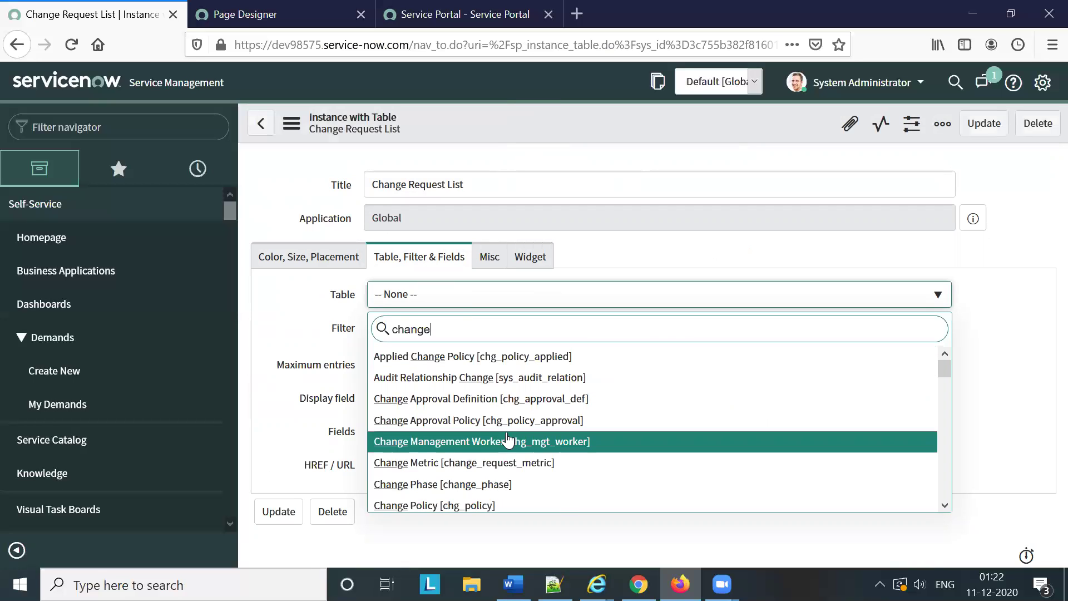
pyautogui.write('_re')
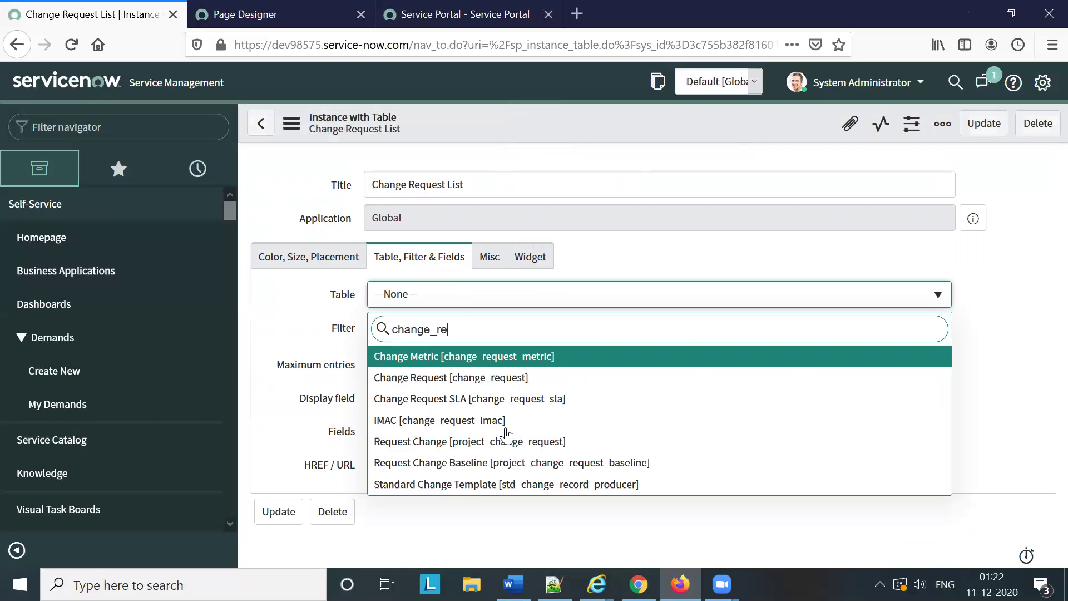
pyautogui.click(497, 383)
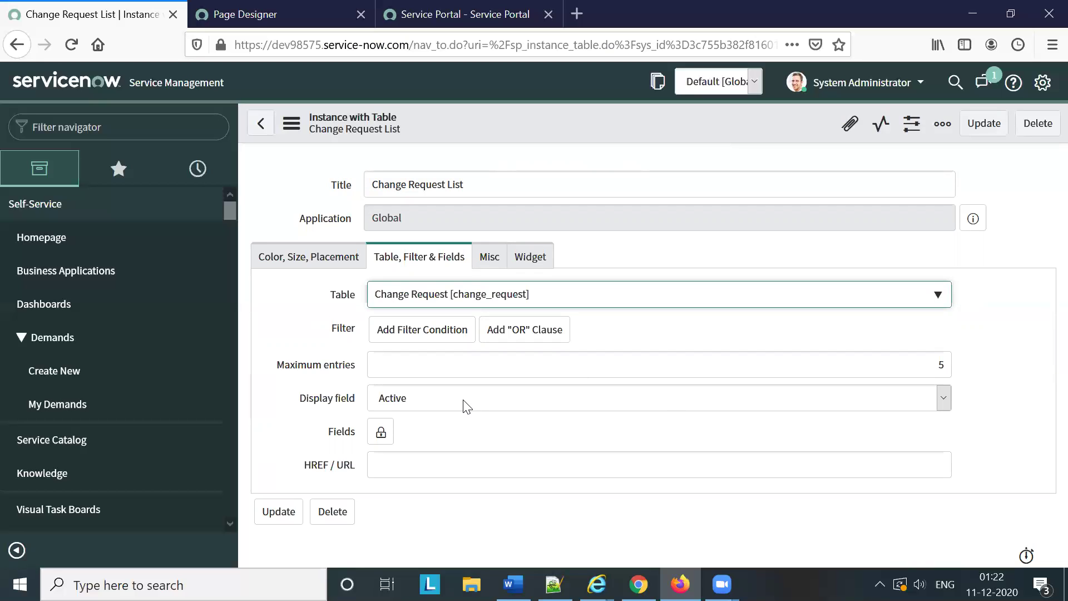
pyautogui.click(457, 440)
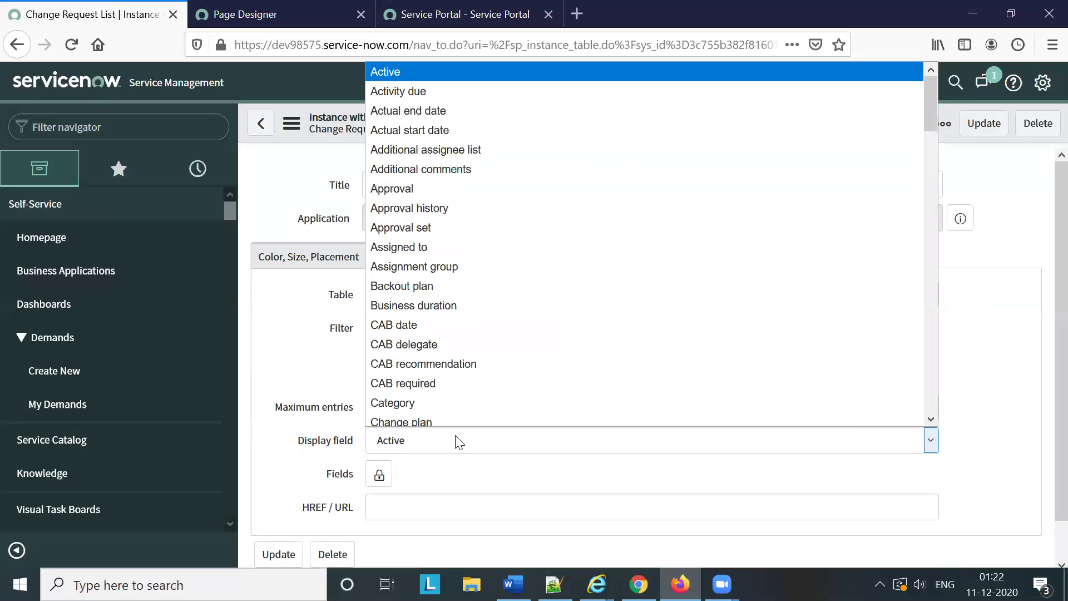
pyautogui.press('n')
pyautogui.press('Return')
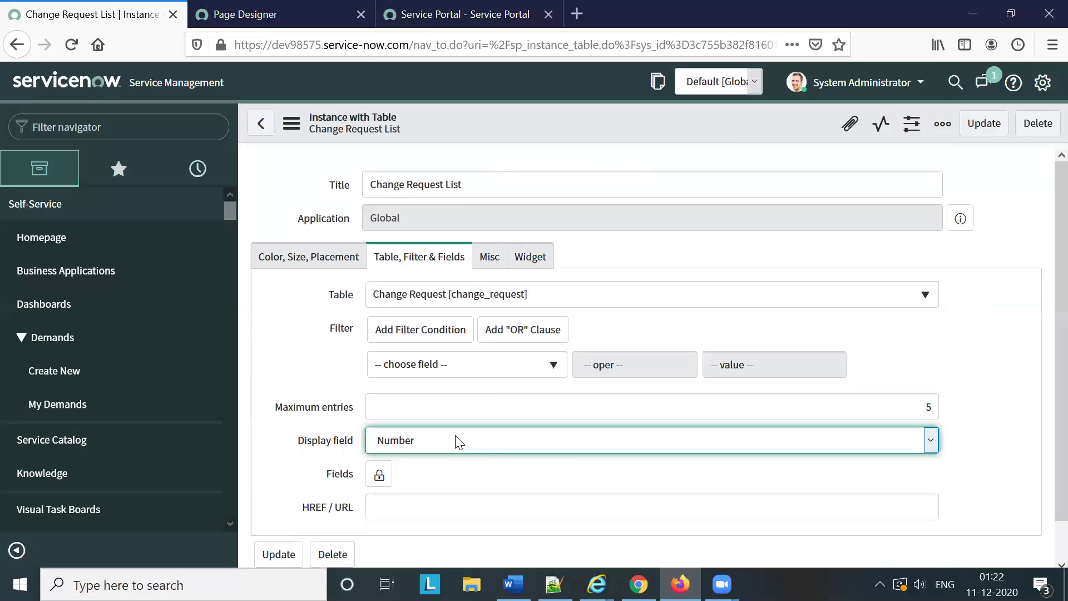
# Step: Add Number, Short description, State and Assigned to as the selected fields of the instance
pyautogui.scroll(-1, 458, 440)
pyautogui.click(388, 441)
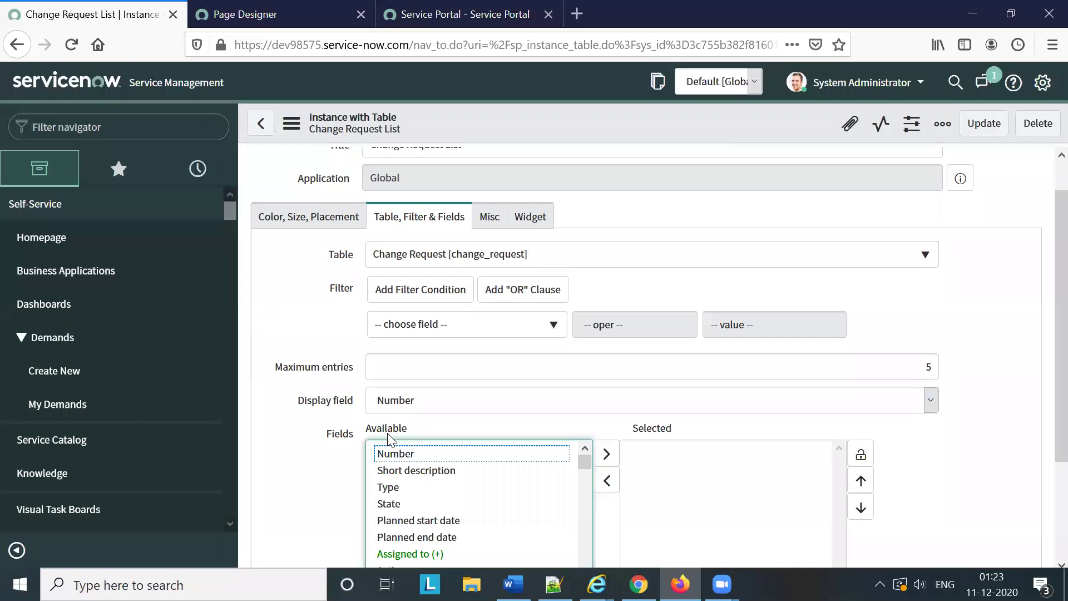
pyautogui.doubleClick(389, 445)
pyautogui.doubleClick(390, 446)
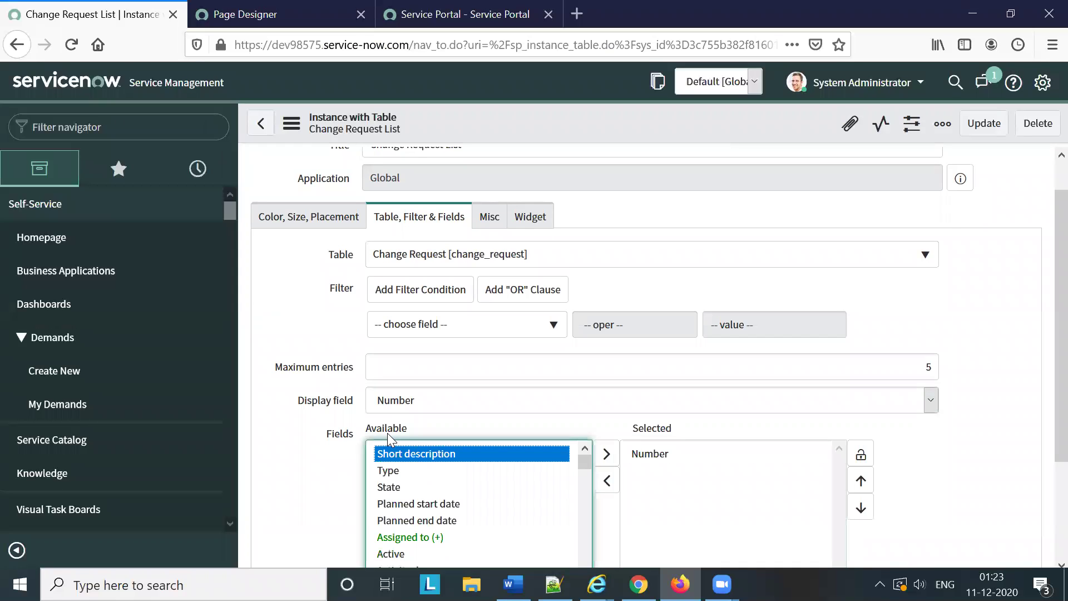
pyautogui.doubleClick(389, 471)
pyautogui.scroll(-3, 388, 440)
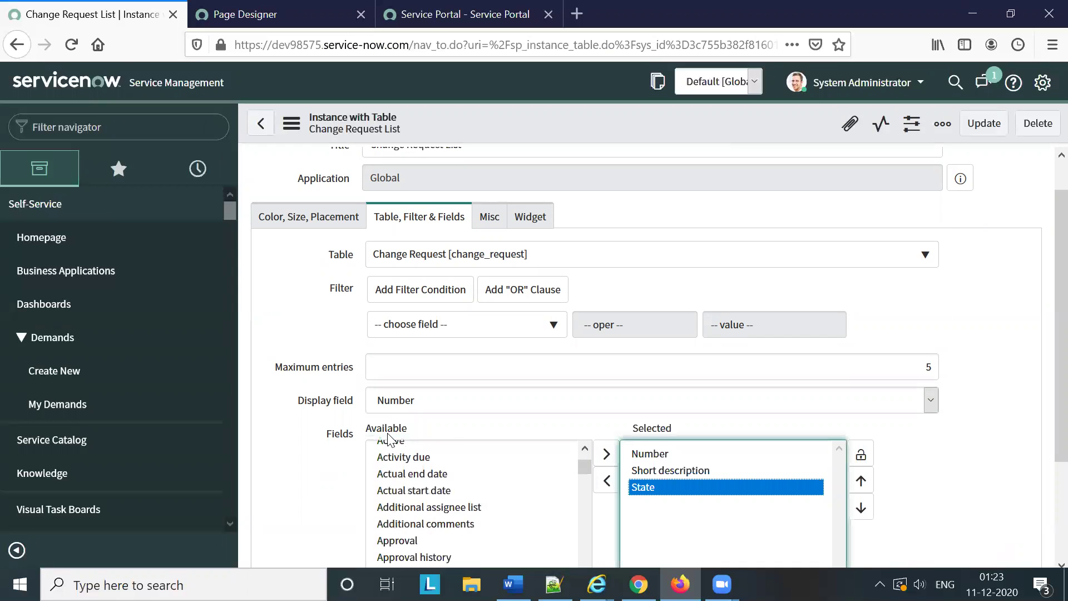
pyautogui.scroll(2, 388, 439)
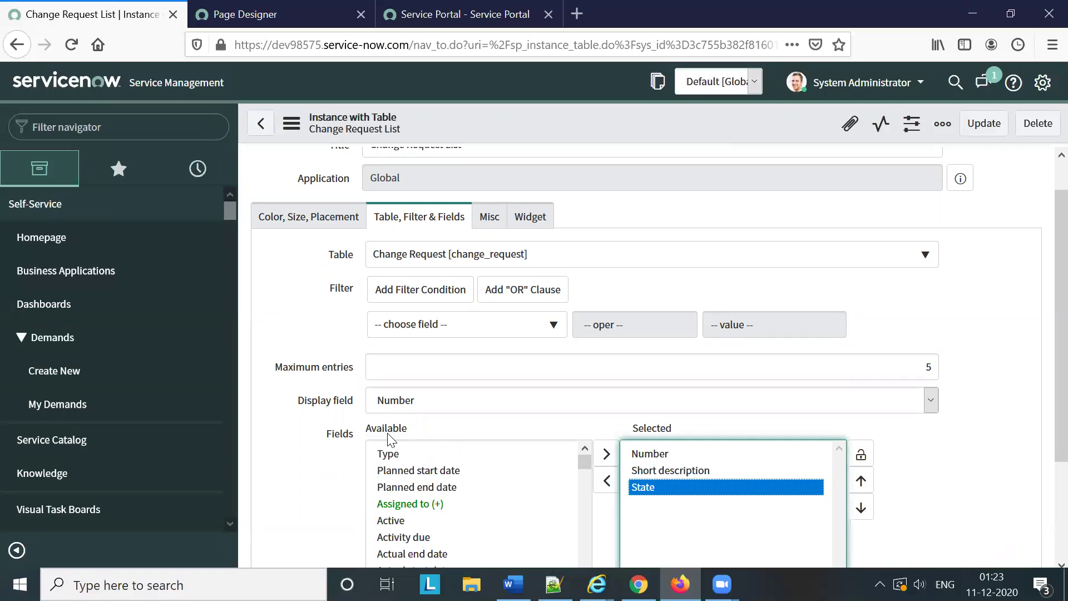
pyautogui.doubleClick(410, 504)
pyautogui.scroll(-2, 971, 423)
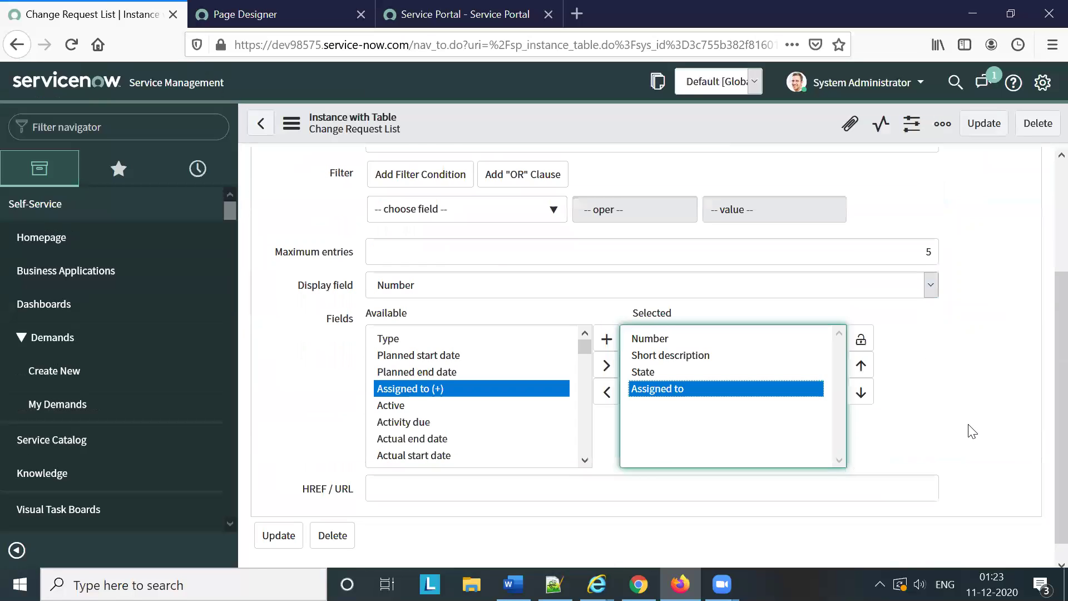
# Step: Review the instance's other settings sections and save the record with its table and field choices
pyautogui.scroll(3, 783, 406)
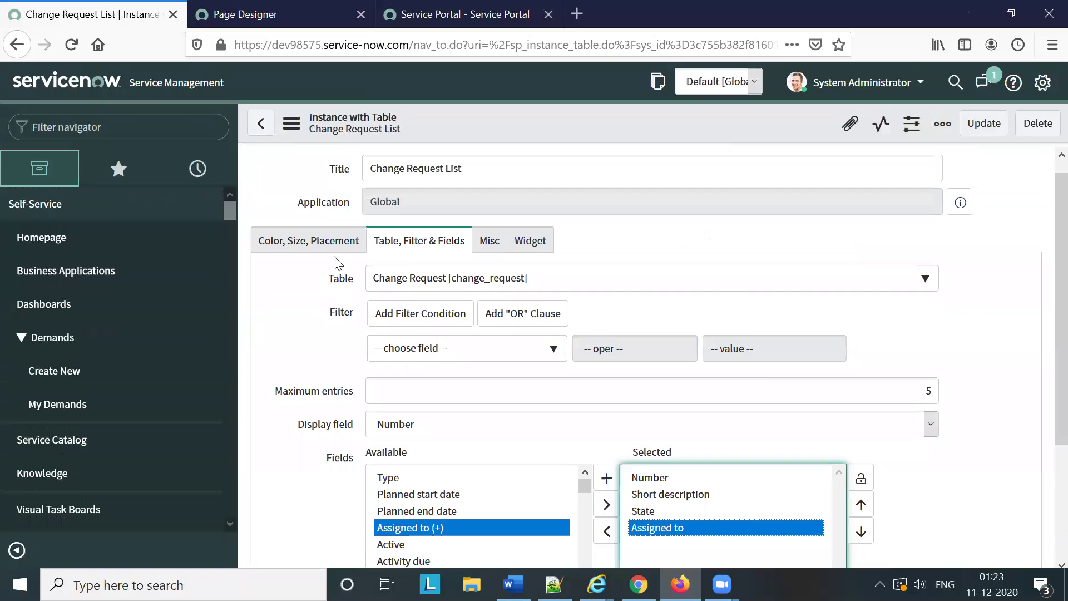
pyautogui.click(335, 240)
pyautogui.click(409, 260)
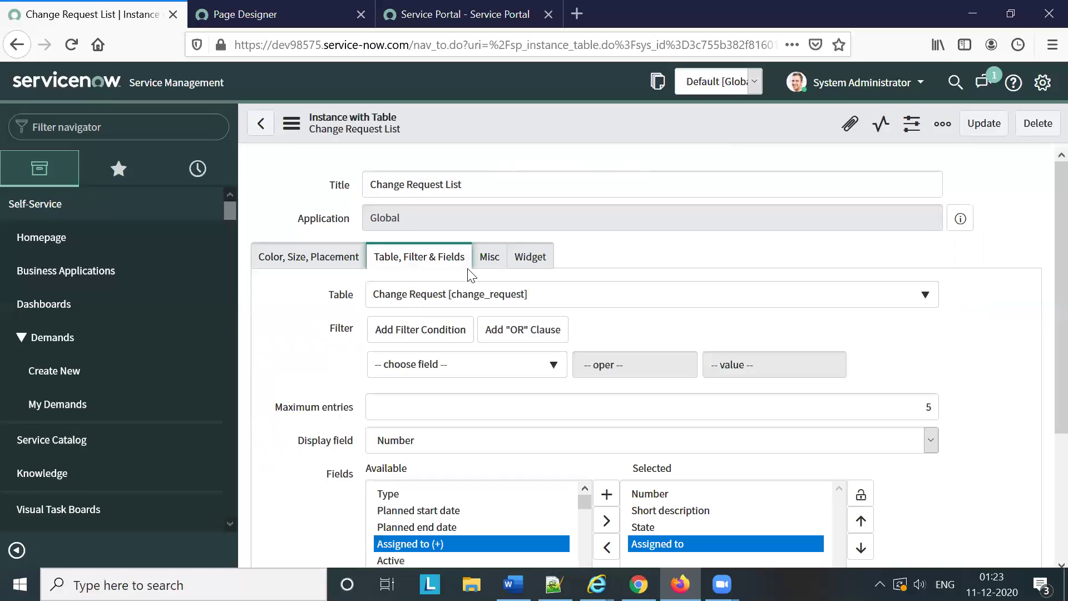
pyautogui.click(489, 258)
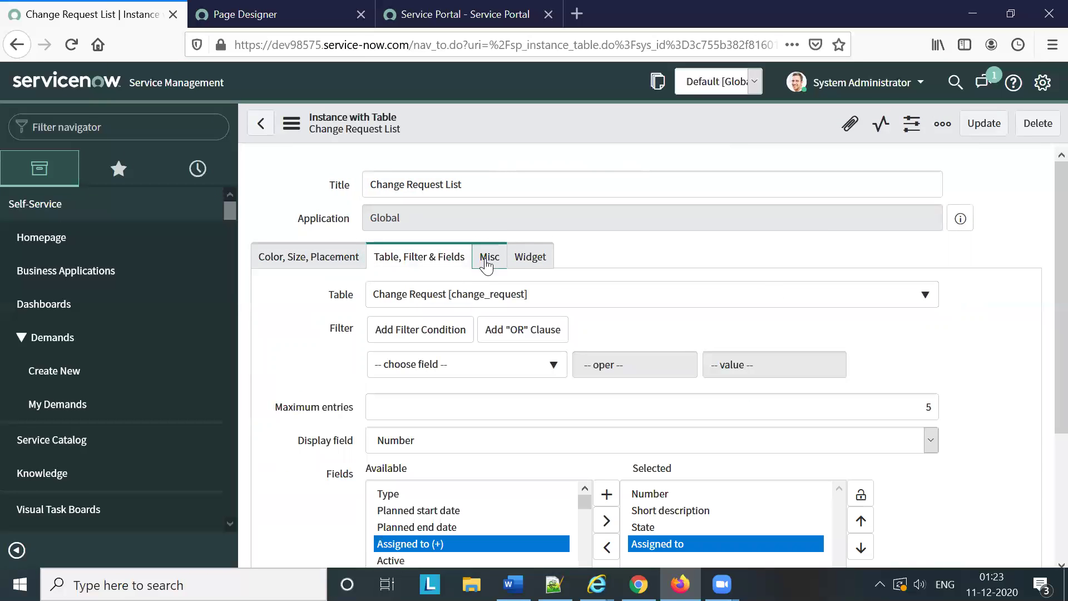
pyautogui.click(529, 264)
pyautogui.click(441, 258)
pyautogui.rightClick(515, 132)
pyautogui.click(542, 140)
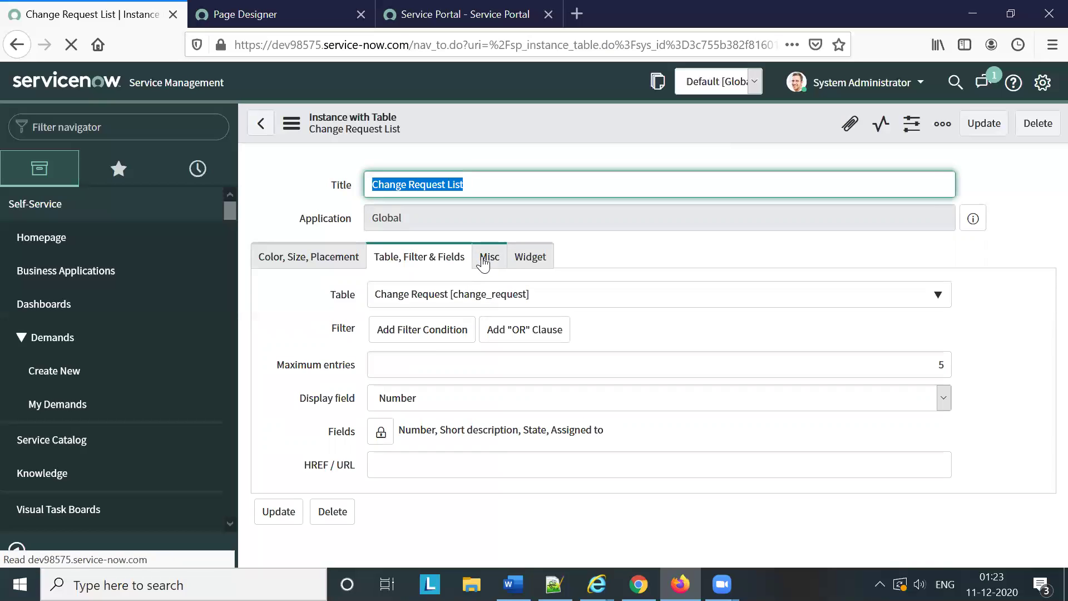
# Step: Link the Change Request List instance to the form page and save the record
pyautogui.click(435, 332)
pyautogui.click(489, 257)
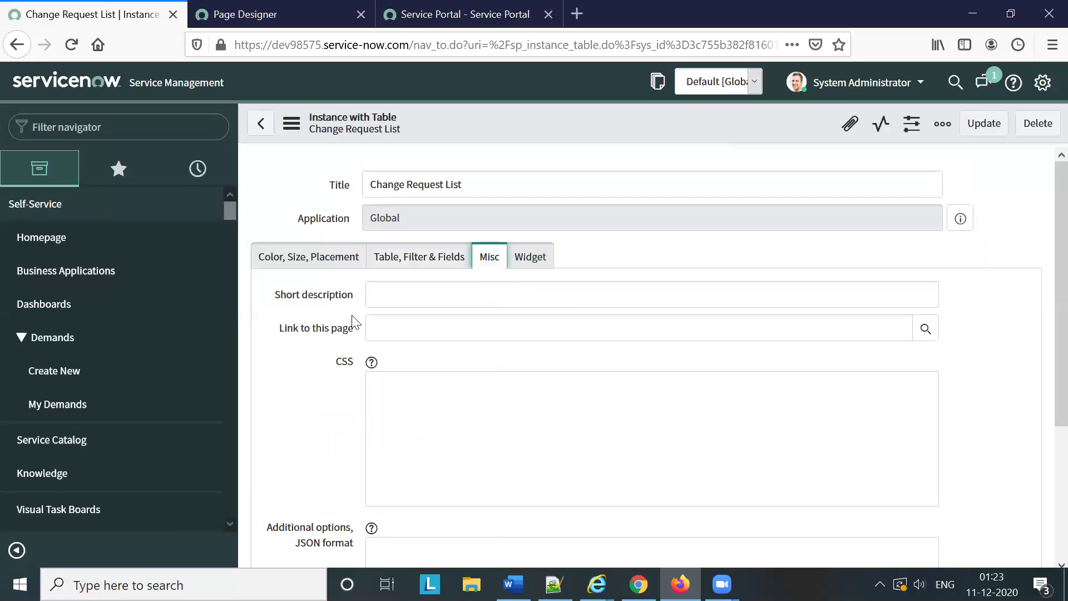
pyautogui.click(407, 327)
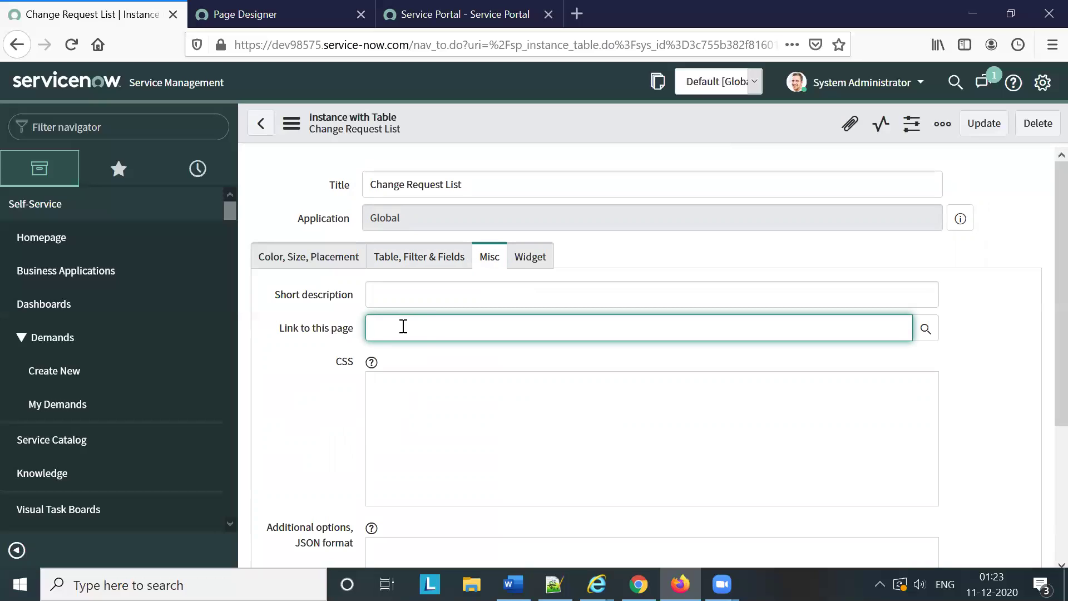
pyautogui.write('orm')
pyautogui.click(409, 347)
pyautogui.scroll(-3, 620, 301)
pyautogui.scroll(3, 620, 301)
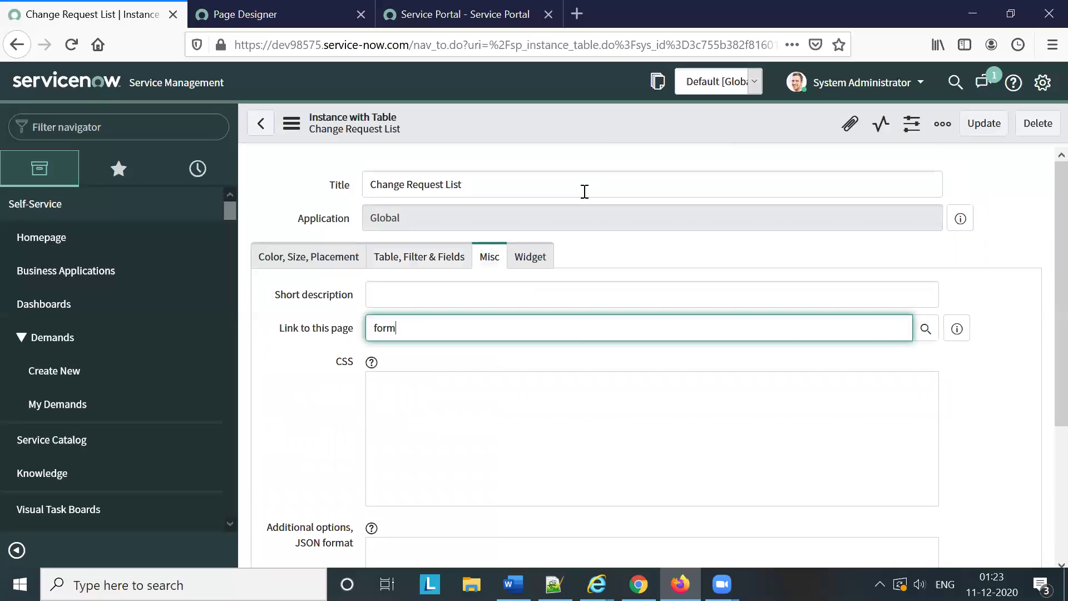
pyautogui.rightClick(526, 118)
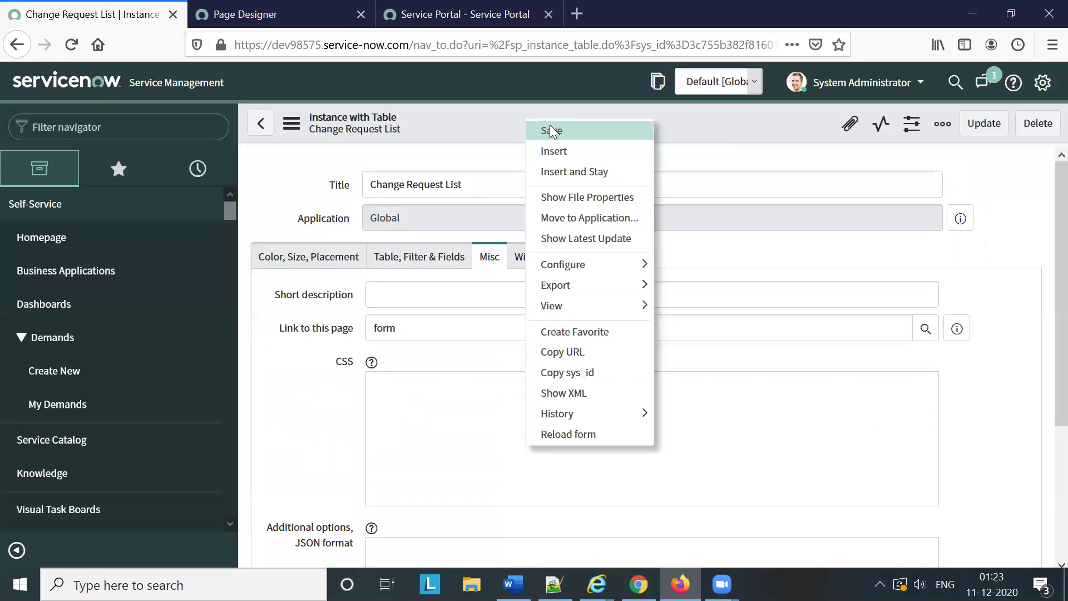
pyautogui.click(551, 131)
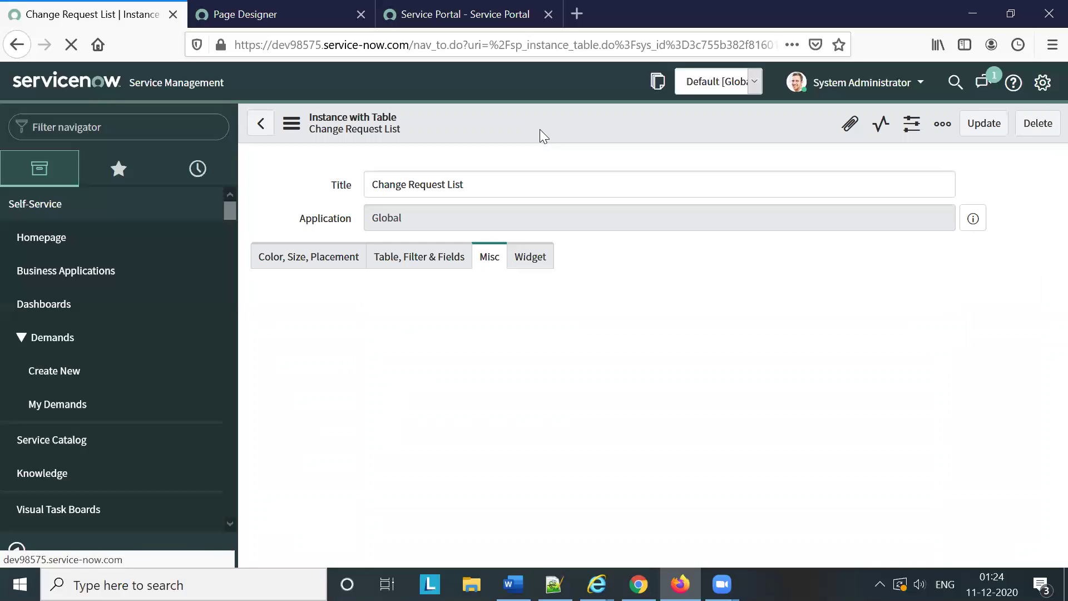
# Step: Check the layout of My First Page in the Page Designer and return to the Change Request List record
pyautogui.click(273, 14)
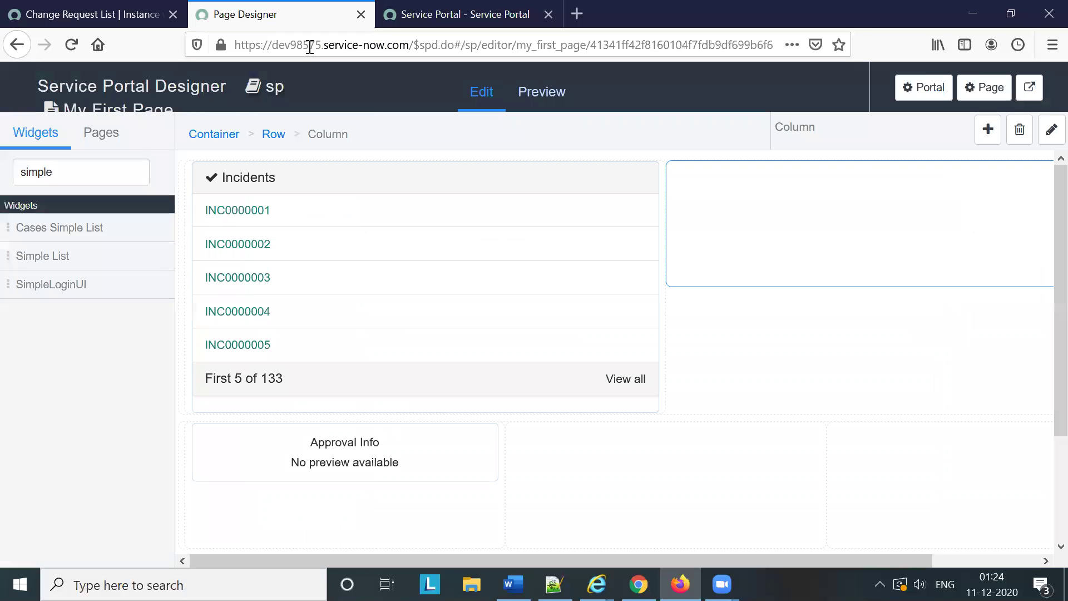
pyautogui.click(359, 43)
pyautogui.click(362, 43)
pyautogui.scroll(-3, 817, 318)
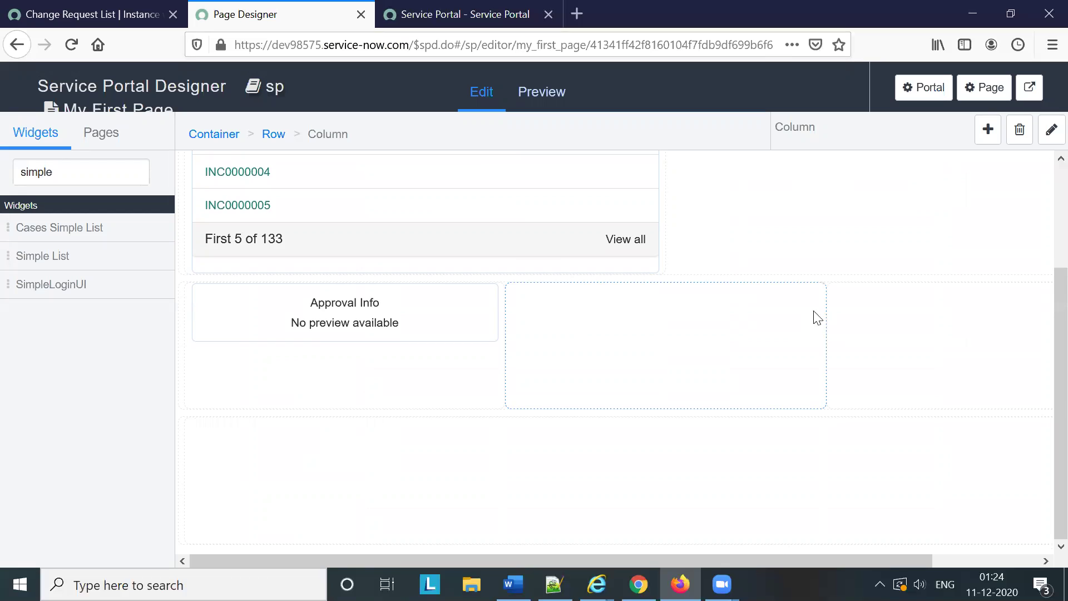
pyautogui.scroll(3, 817, 319)
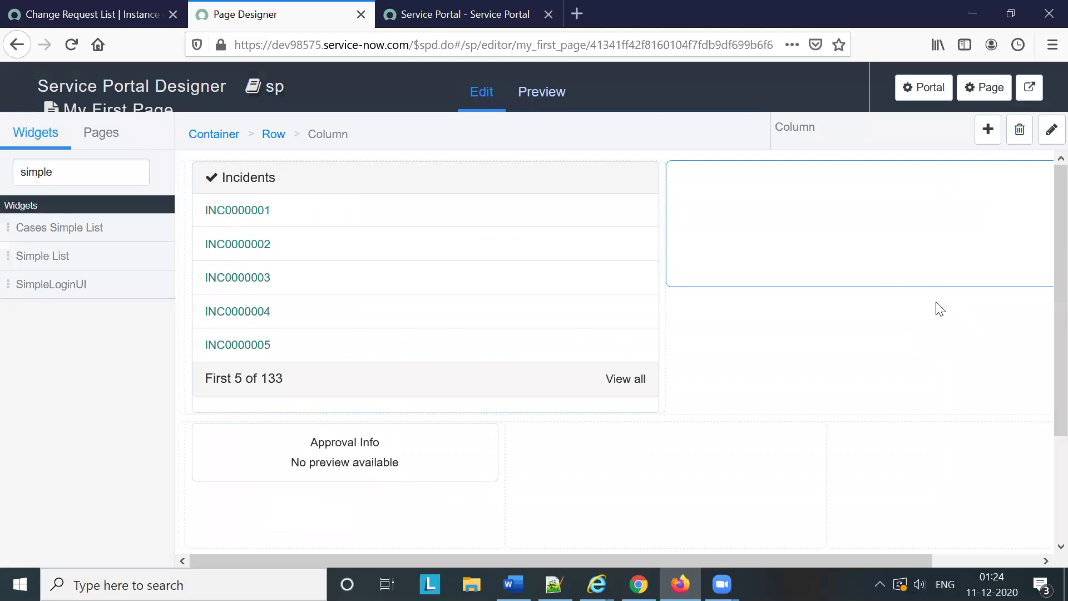
pyautogui.click(154, 14)
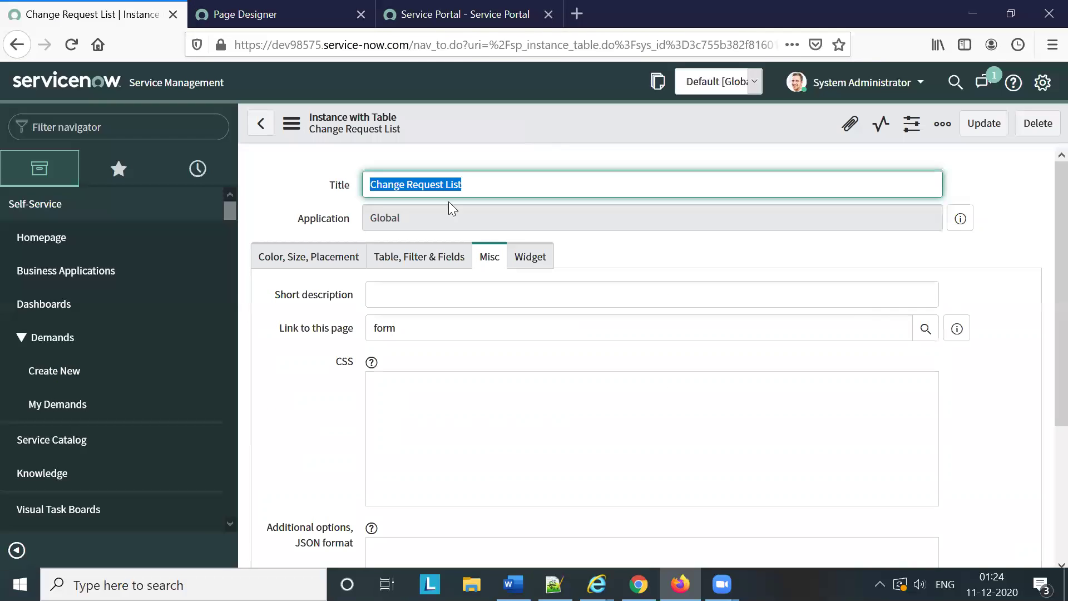
# Step: Save the Change Request List instance and open the record of Column 3 in My First Page's Container 2
pyautogui.click(974, 135)
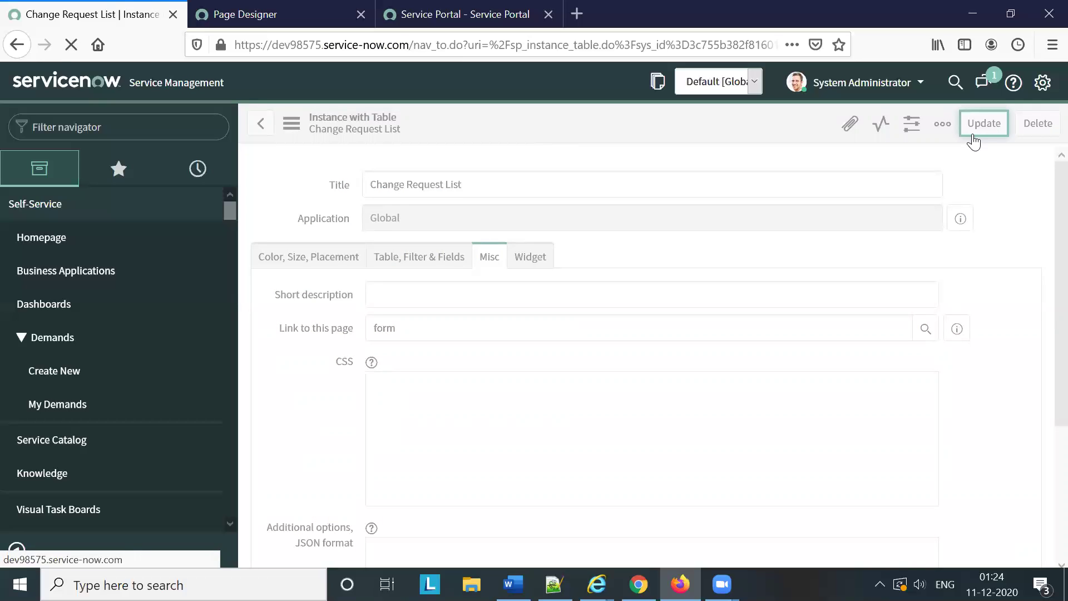
pyautogui.click(16, 45)
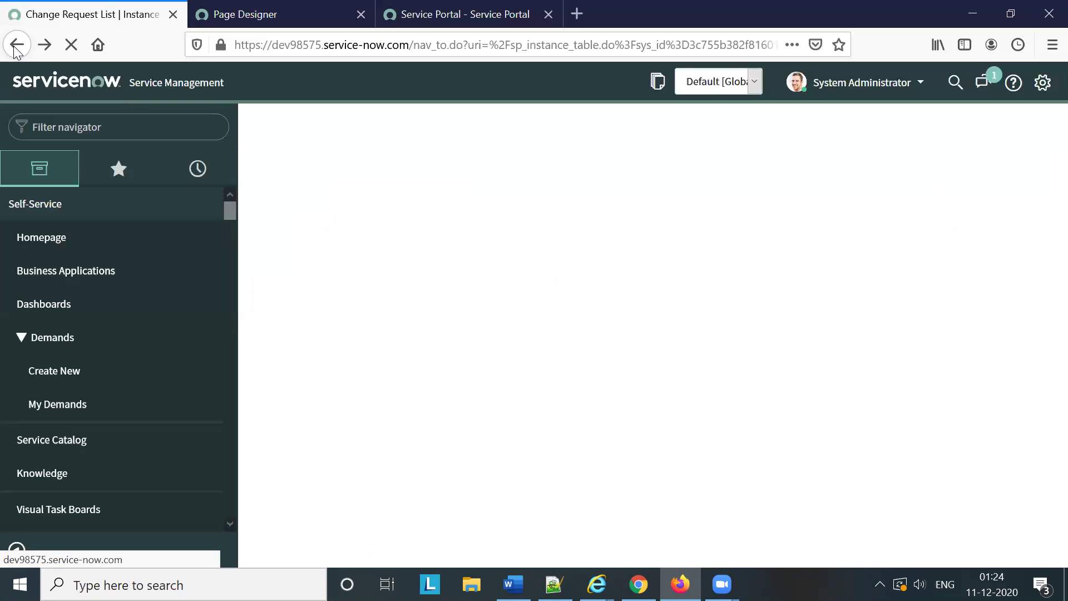
pyautogui.click(16, 45)
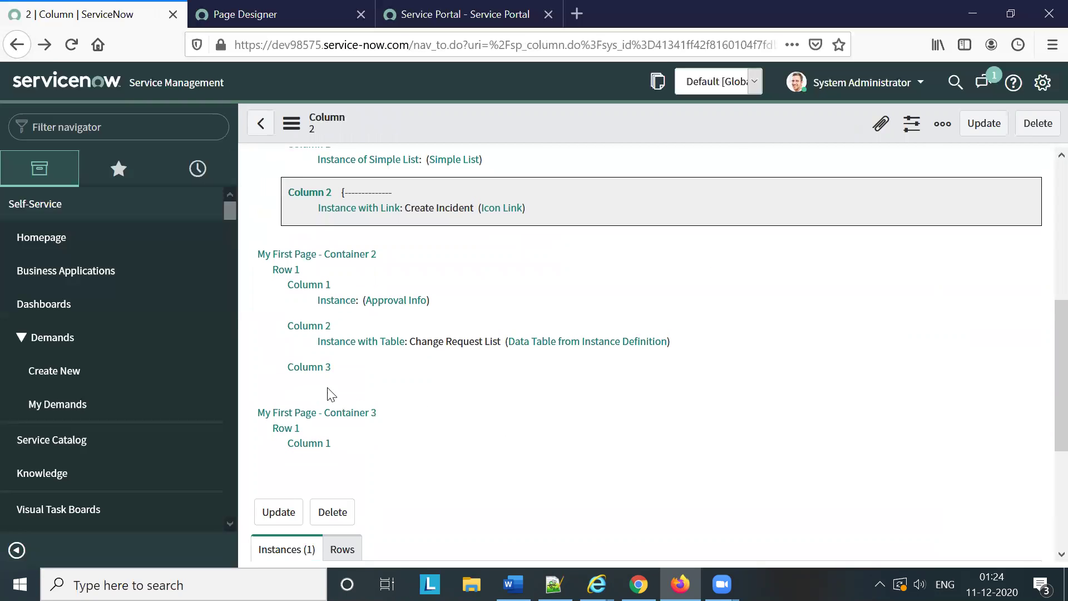
pyautogui.click(328, 380)
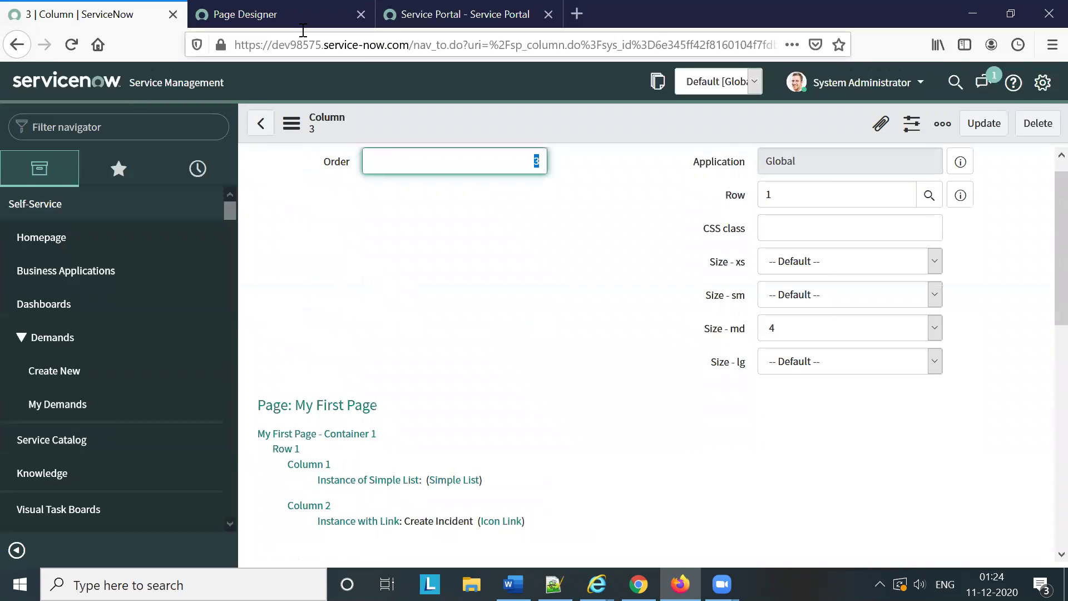
# Step: Close the outdated Page Designer tab and open the My First Page record from the column's page structure
pyautogui.click(288, 14)
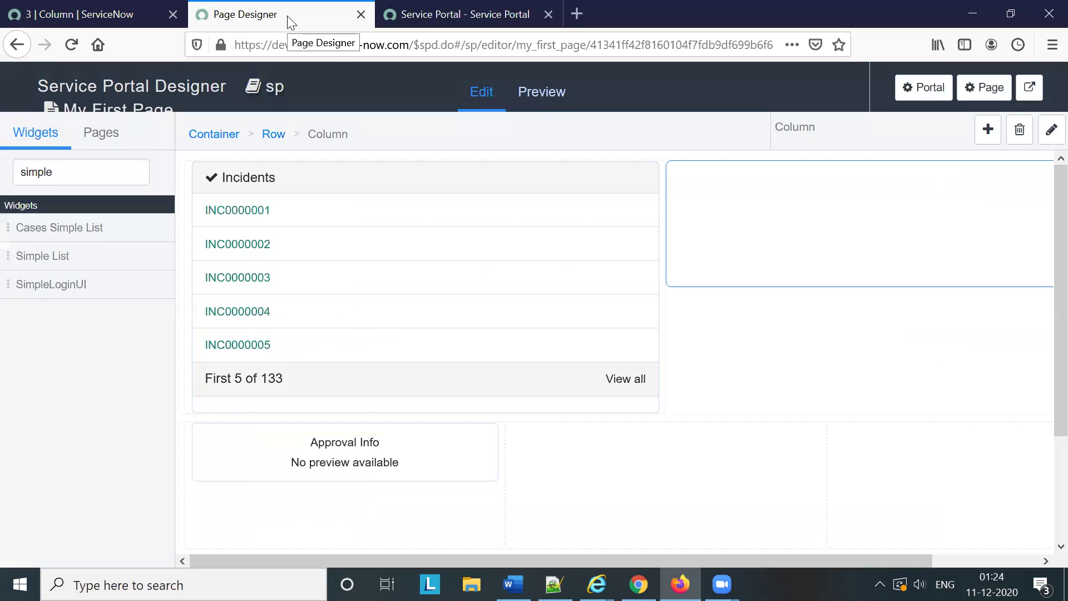
pyautogui.middleClick(207, 19)
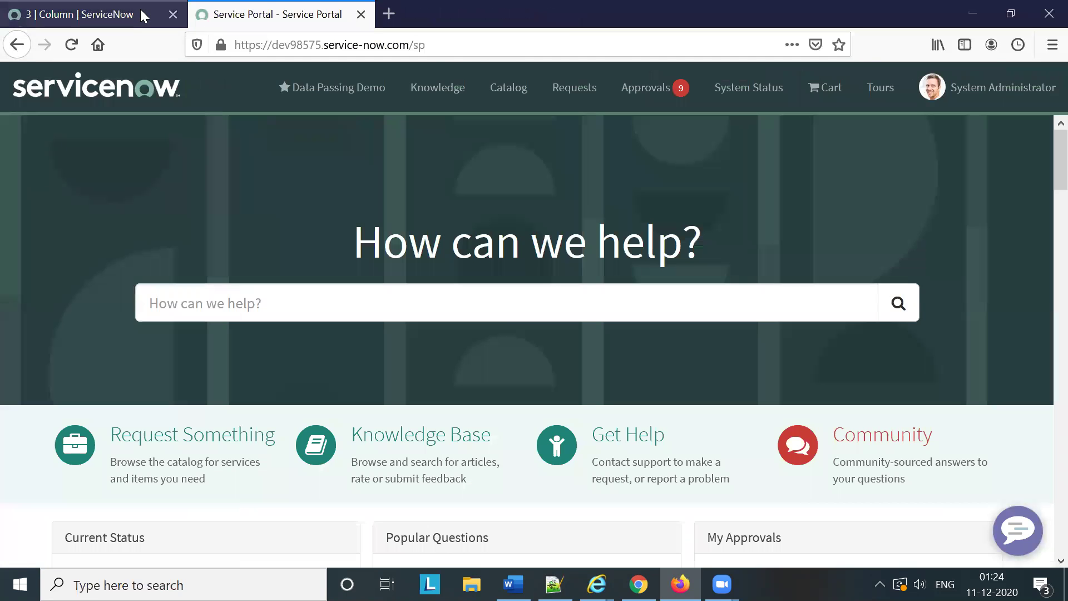
pyautogui.click(83, 14)
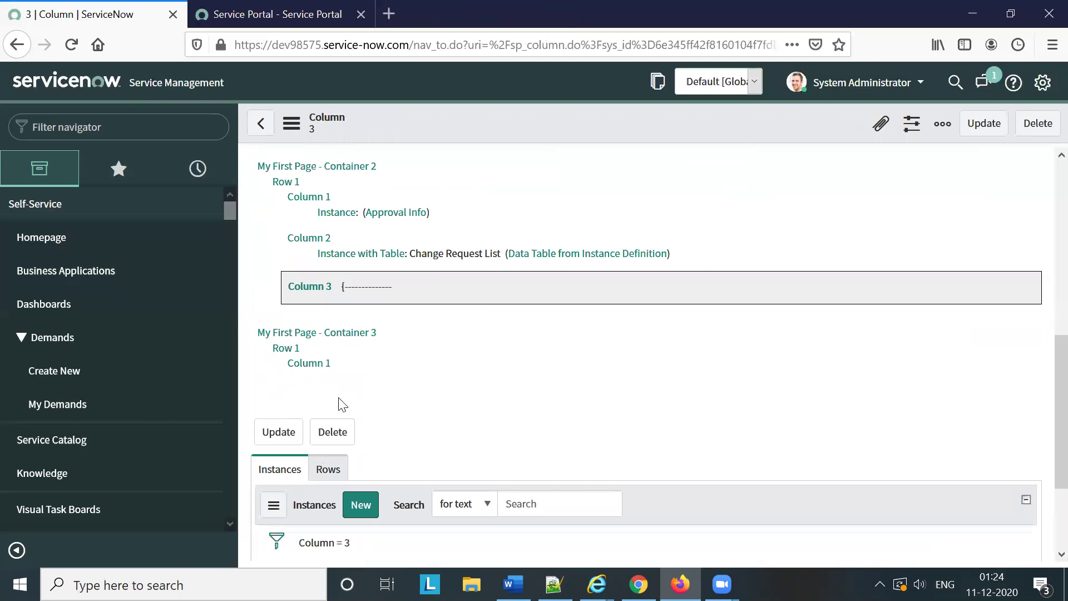
pyautogui.scroll(-2, 410, 420)
pyautogui.scroll(5, 356, 406)
pyautogui.click(334, 187)
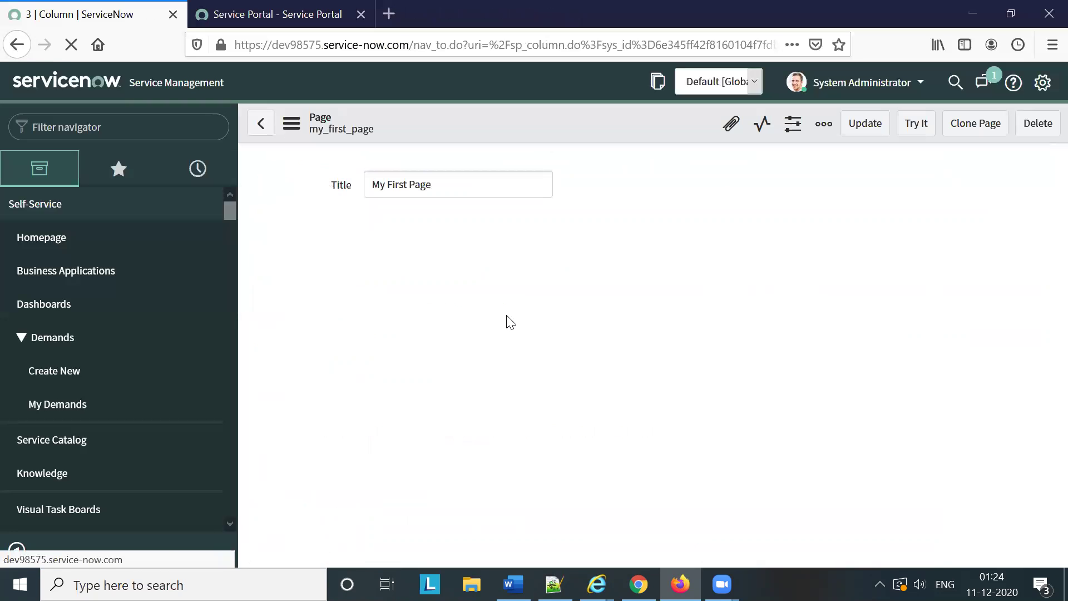
# Step: Open My First Page in the Designer from the page record and close the McAfee WebAdvisor window
pyautogui.scroll(-2, 508, 321)
pyautogui.scroll(-7, 510, 322)
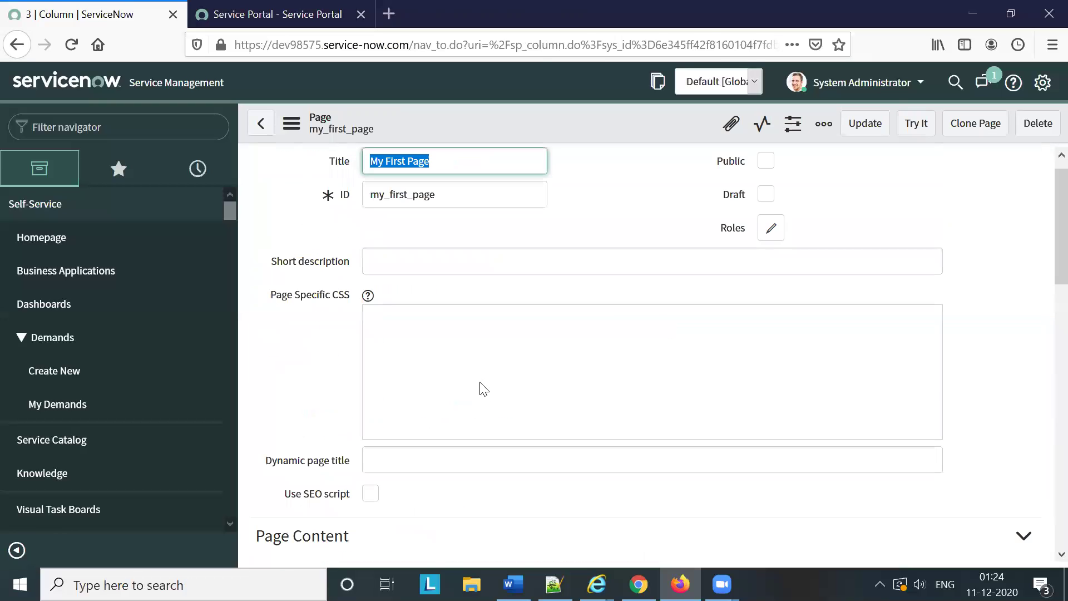
pyautogui.scroll(-10, 483, 388)
pyautogui.scroll(-2, 483, 389)
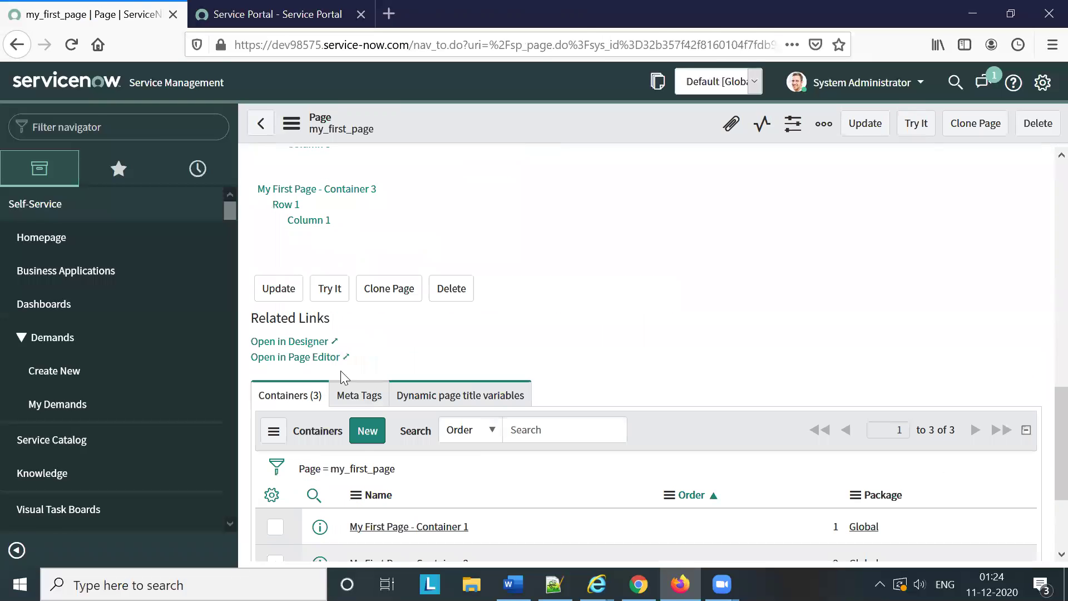
pyautogui.click(312, 345)
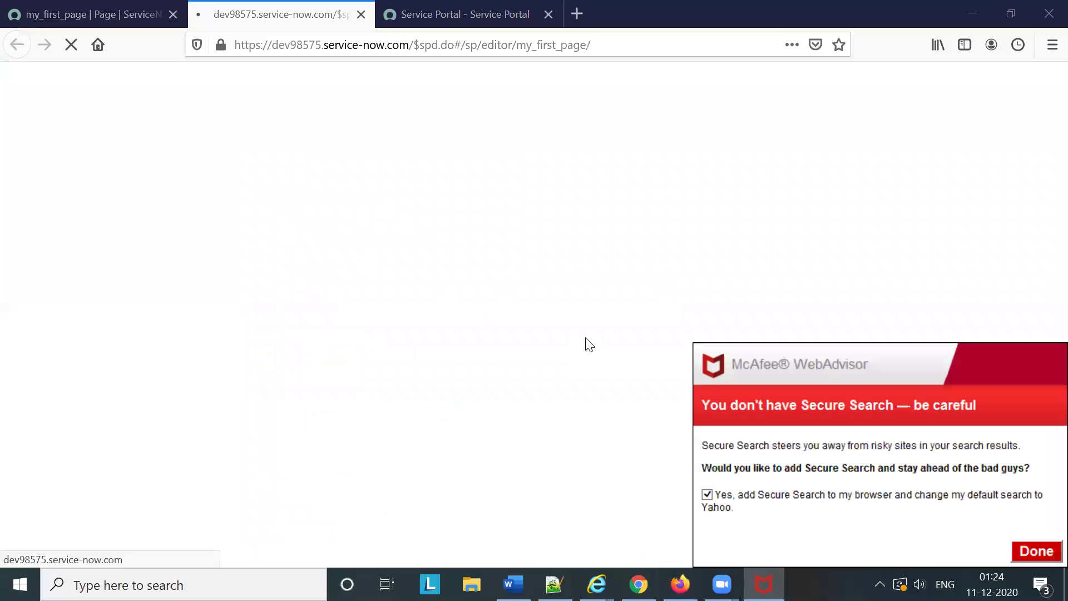
pyautogui.rightClick(764, 584)
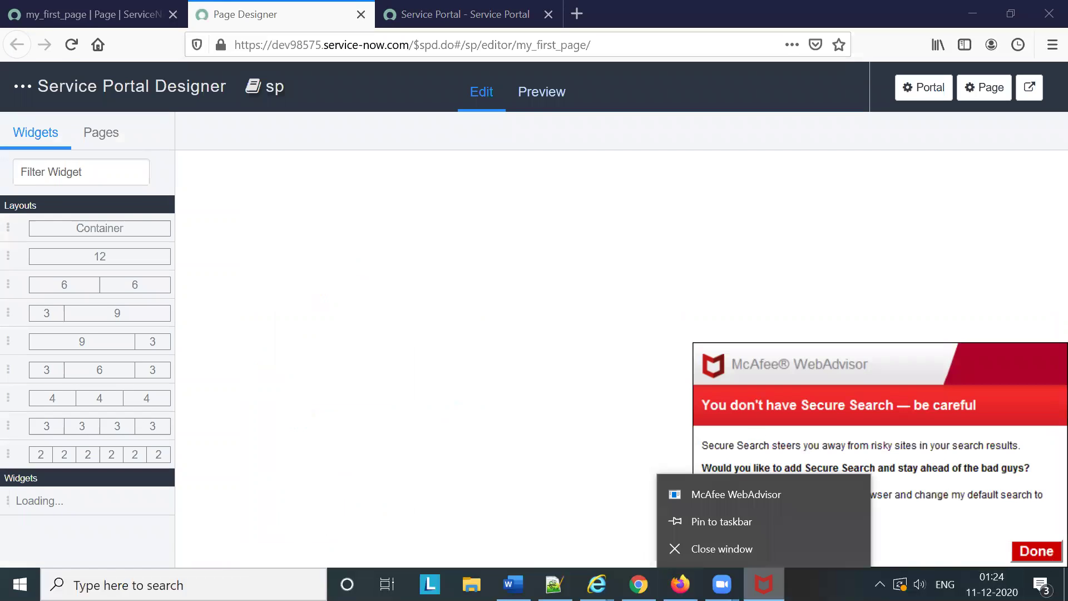
pyautogui.click(756, 556)
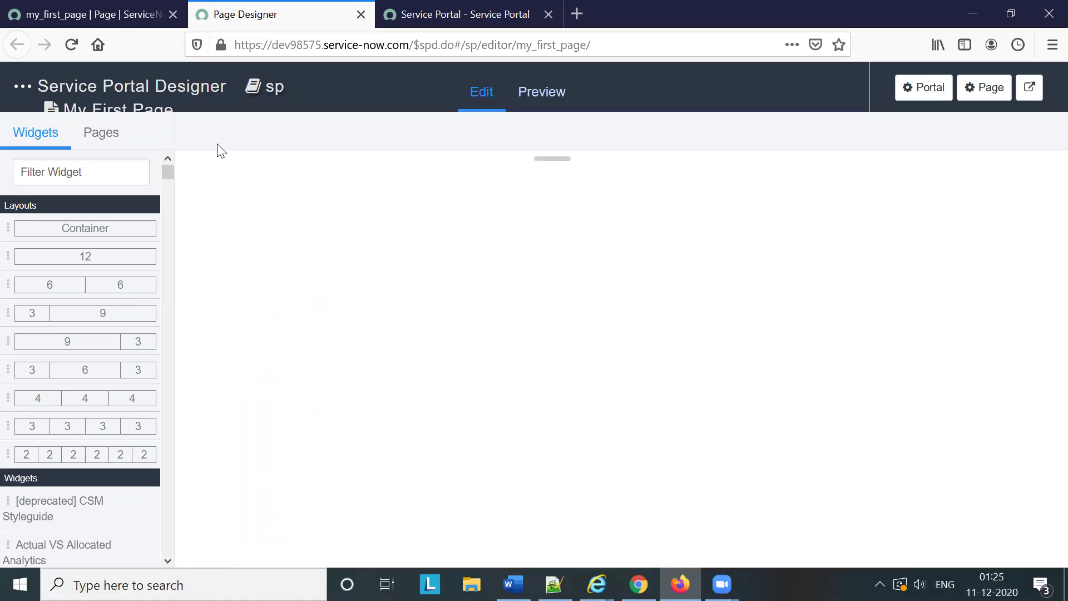
pyautogui.click(92, 15)
pyautogui.scroll(2, 325, 250)
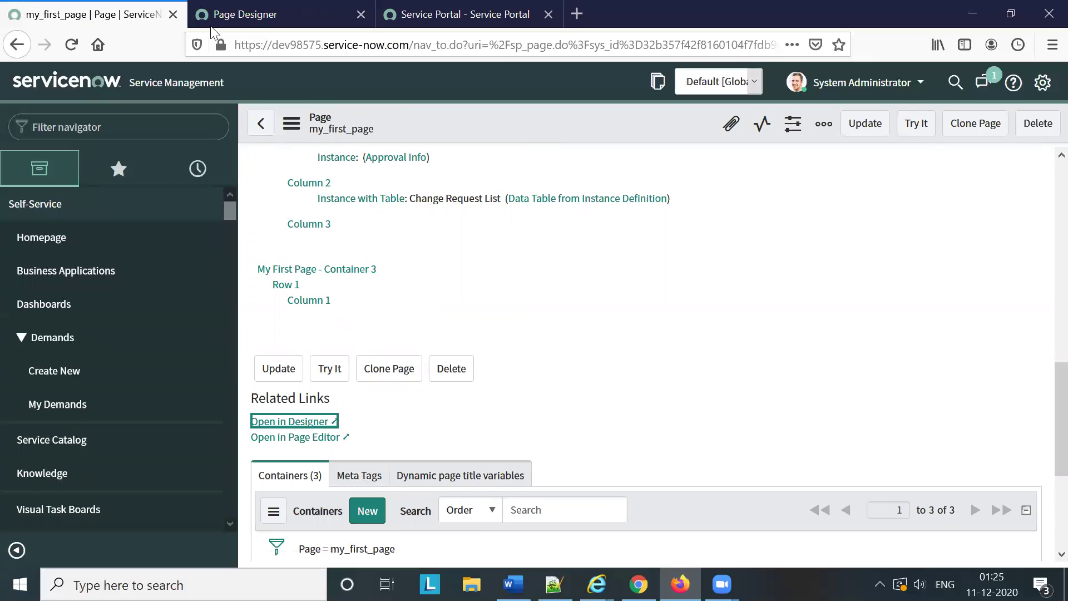
pyautogui.click(242, 17)
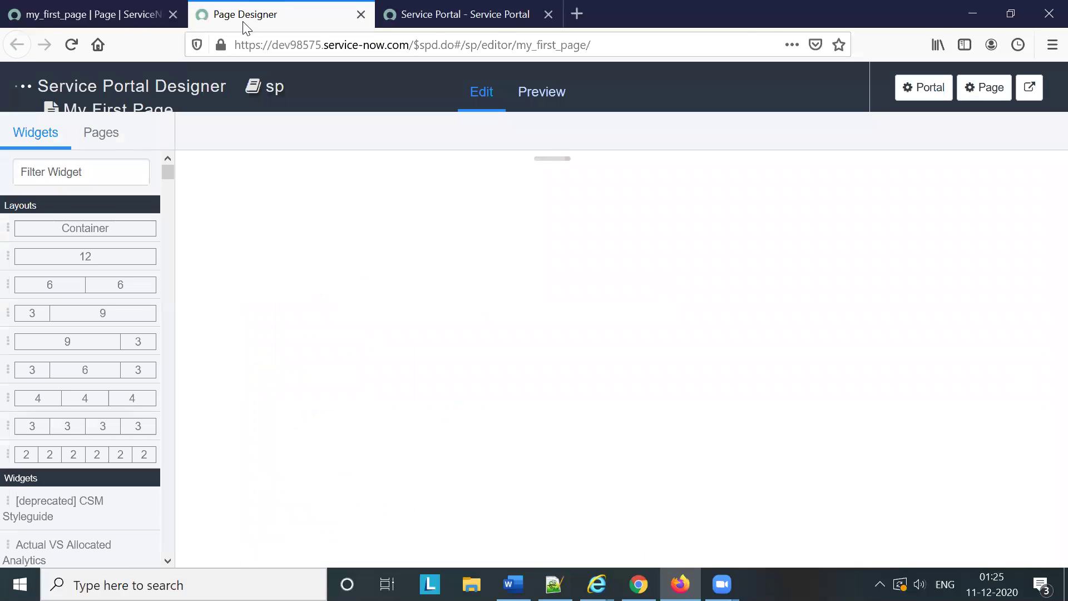
pyautogui.click(113, 18)
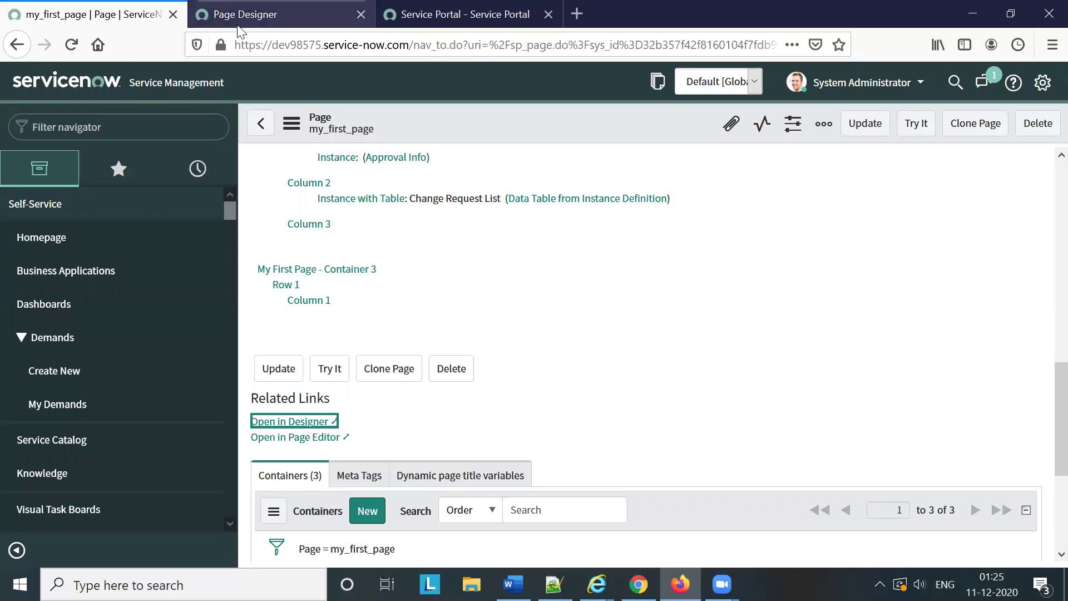
# Step: Delete Container 3 of My First Page together with its related row
pyautogui.click(372, 269)
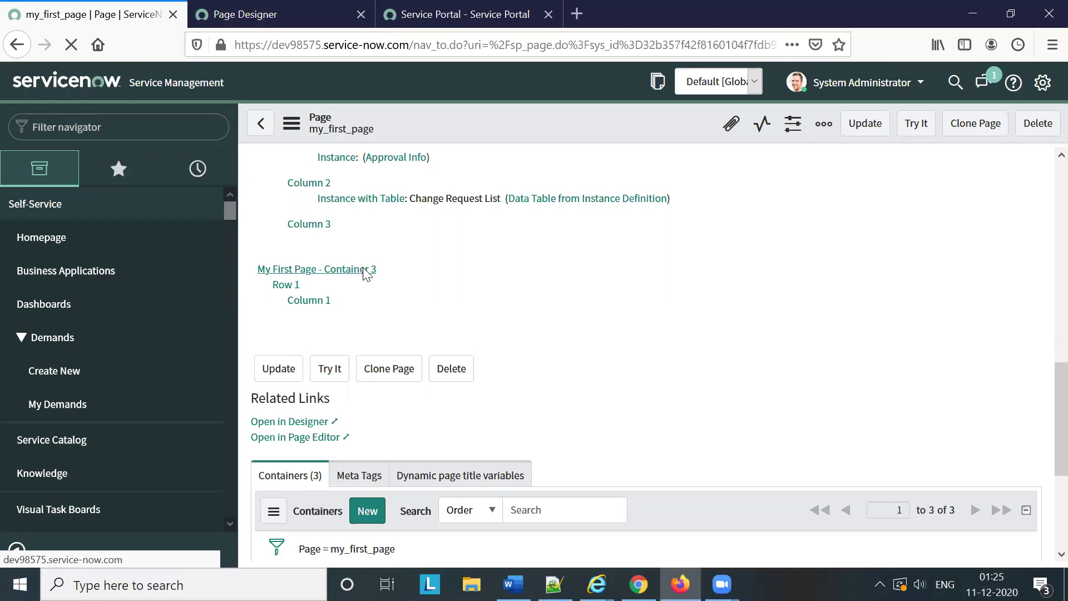
pyautogui.click(1042, 125)
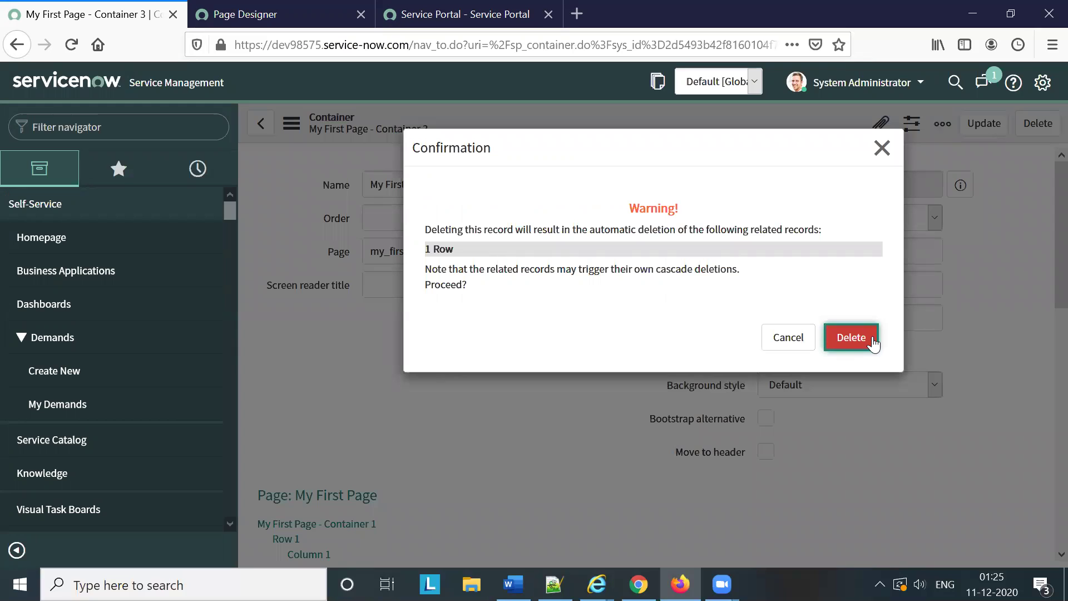
pyautogui.click(852, 337)
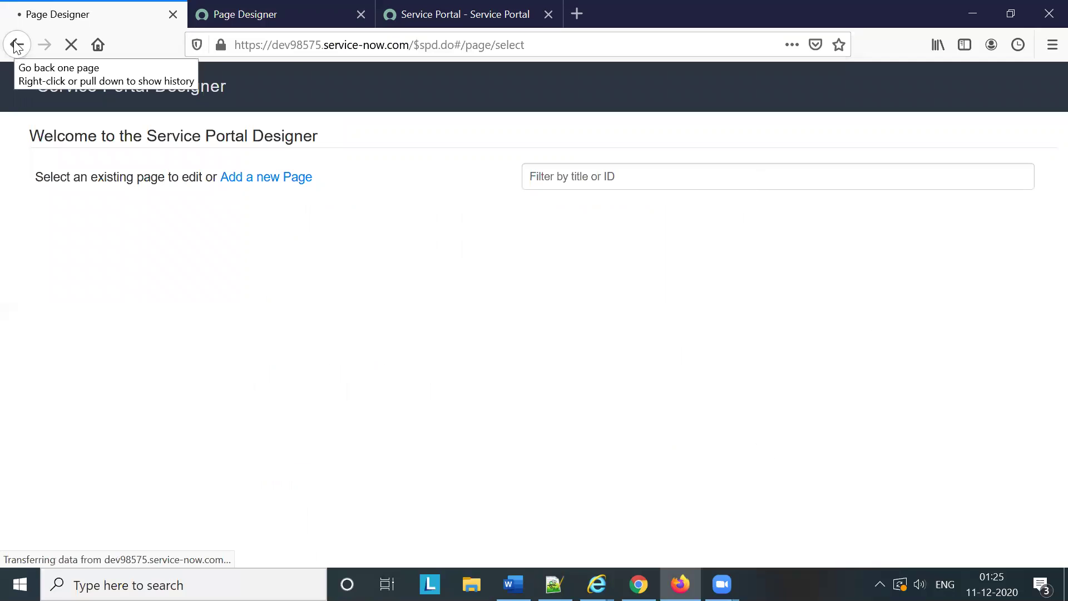
# Step: In the Page Designer, find the Cool Clock widget with the filter "clock" and place it in the empty column beside the Change Request List
pyautogui.click(228, 15)
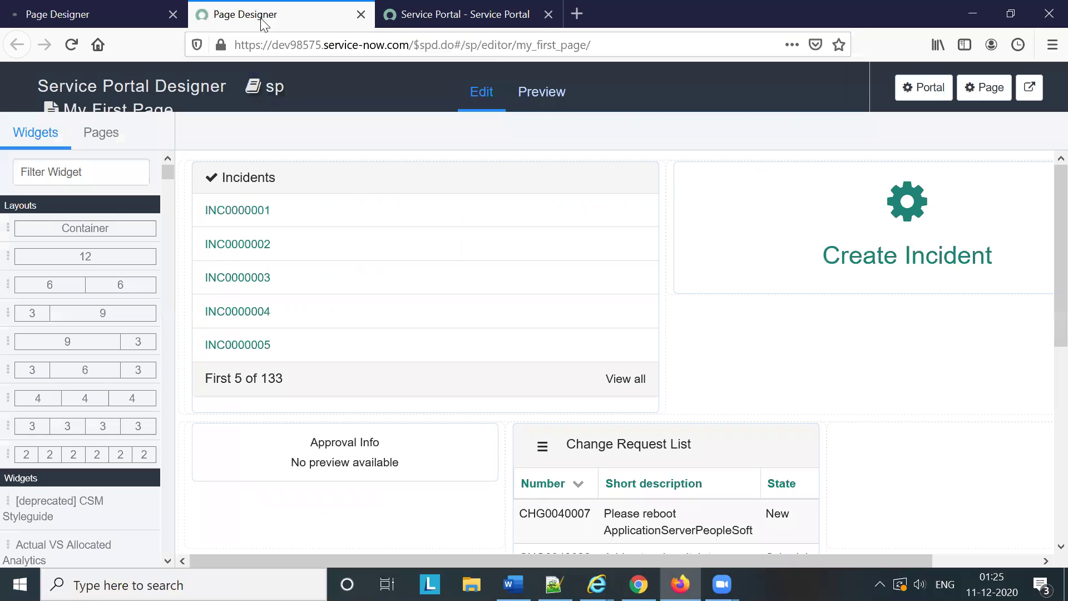
pyautogui.scroll(-2, 913, 279)
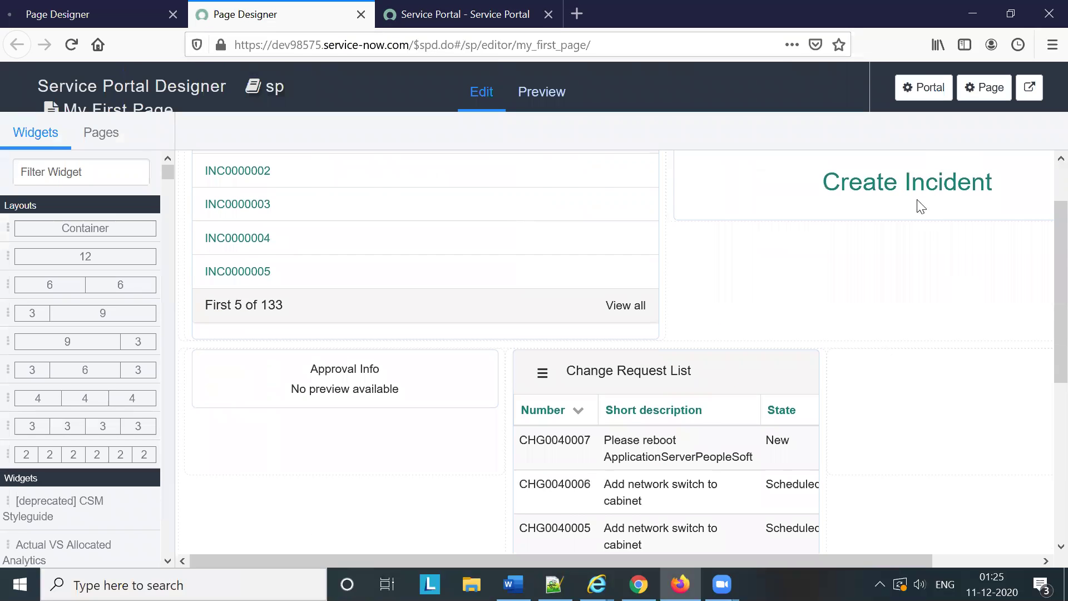
pyautogui.scroll(1, 941, 290)
pyautogui.scroll(-2, 961, 377)
pyautogui.scroll(-1, 926, 337)
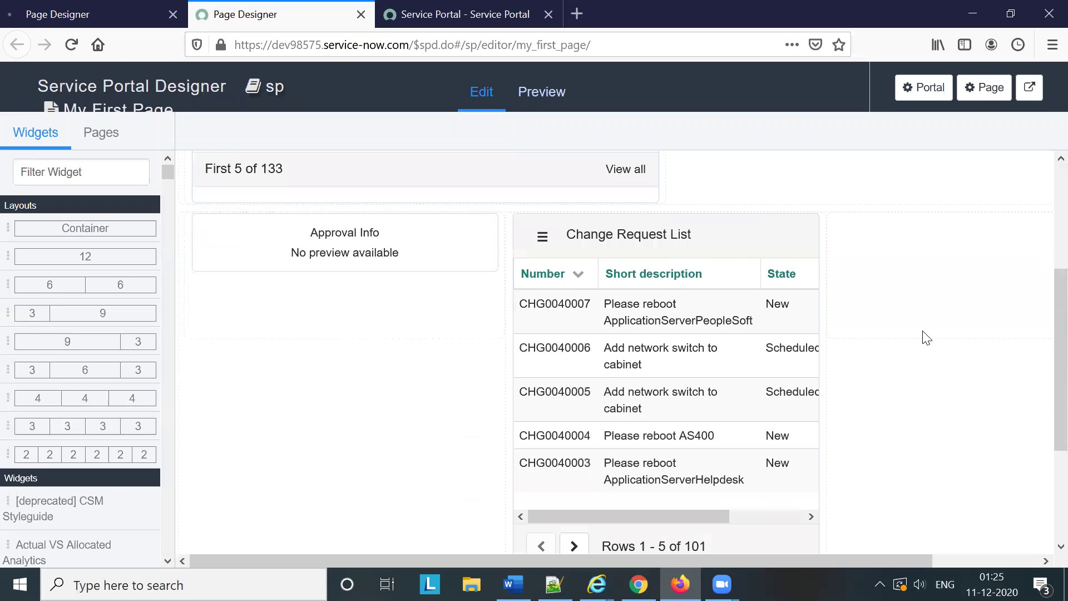
pyautogui.click(918, 294)
pyautogui.click(916, 293)
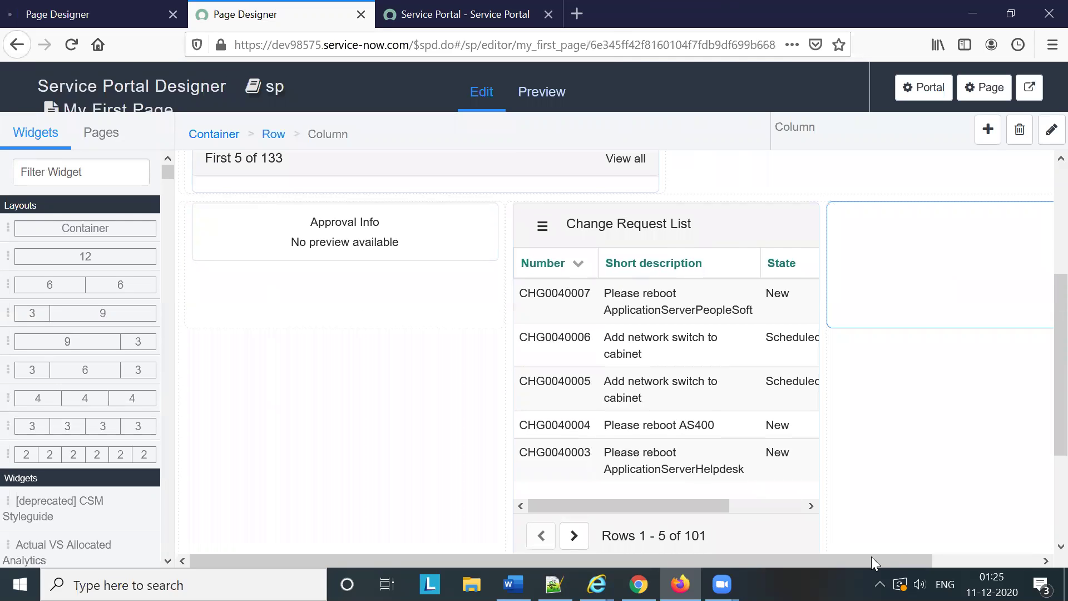
pyautogui.moveTo(872, 558); pyautogui.dragTo(1000, 561)
pyautogui.click(88, 174)
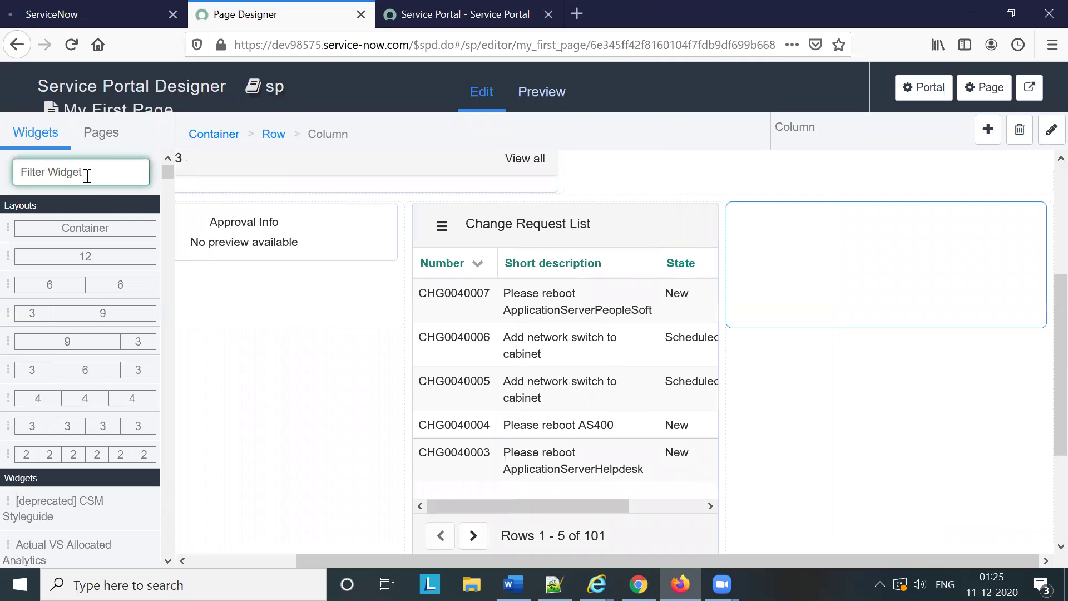
pyautogui.write('clock')
pyautogui.moveTo(45, 227); pyautogui.dragTo(841, 287)
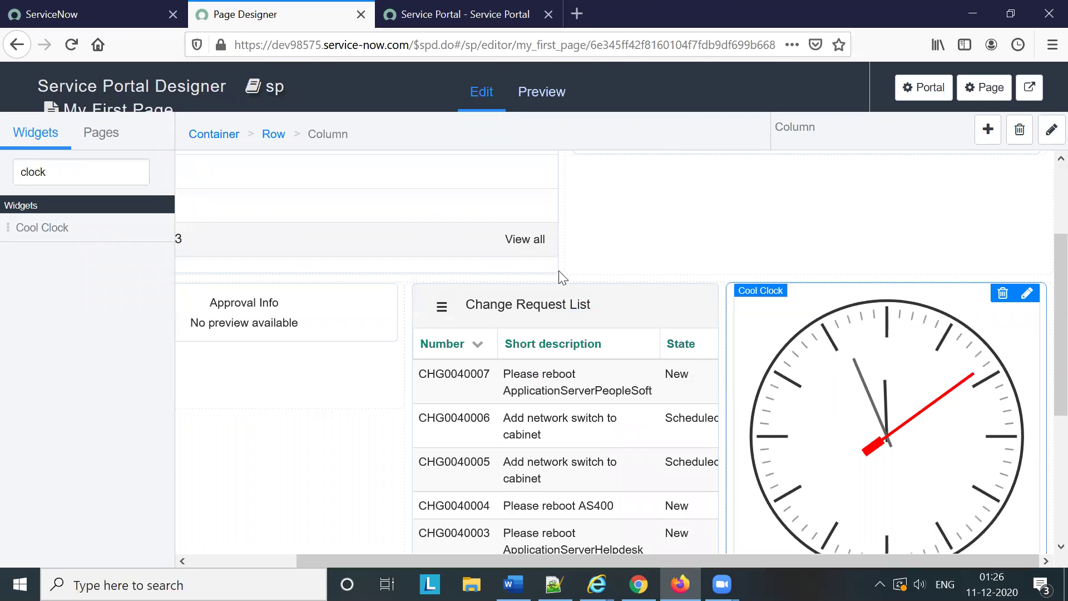
# Step: Return to the ServiceNow platform view, filter the navigator for "page" and open the Service Portal Pages list
pyautogui.click(111, 20)
pyautogui.click(16, 45)
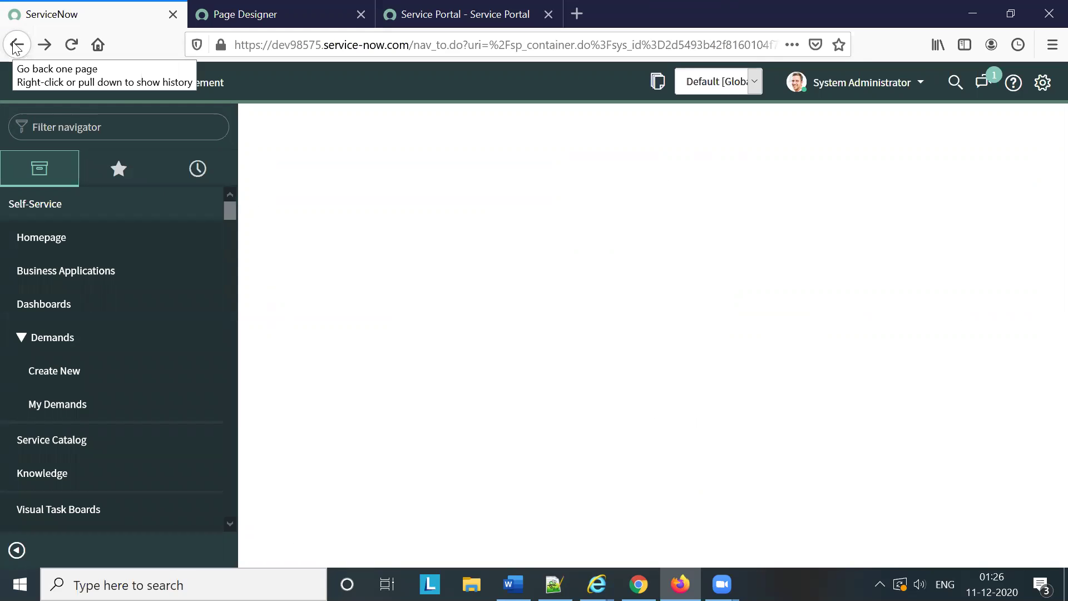
pyautogui.click(16, 46)
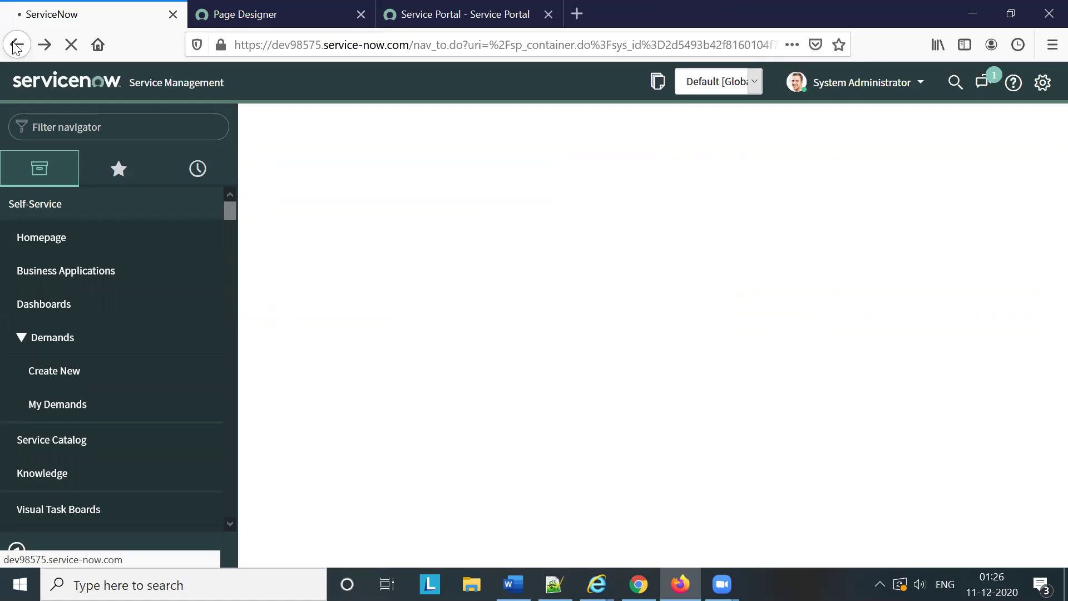
pyautogui.click(95, 132)
pyautogui.write('page')
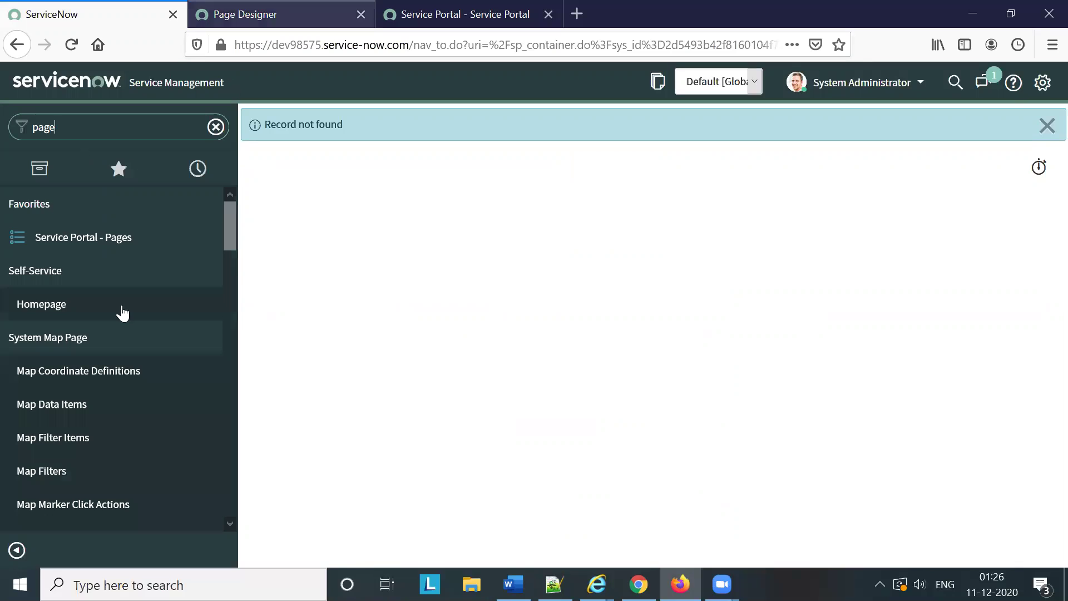
pyautogui.scroll(-3, 114, 351)
pyautogui.scroll(-3, 126, 408)
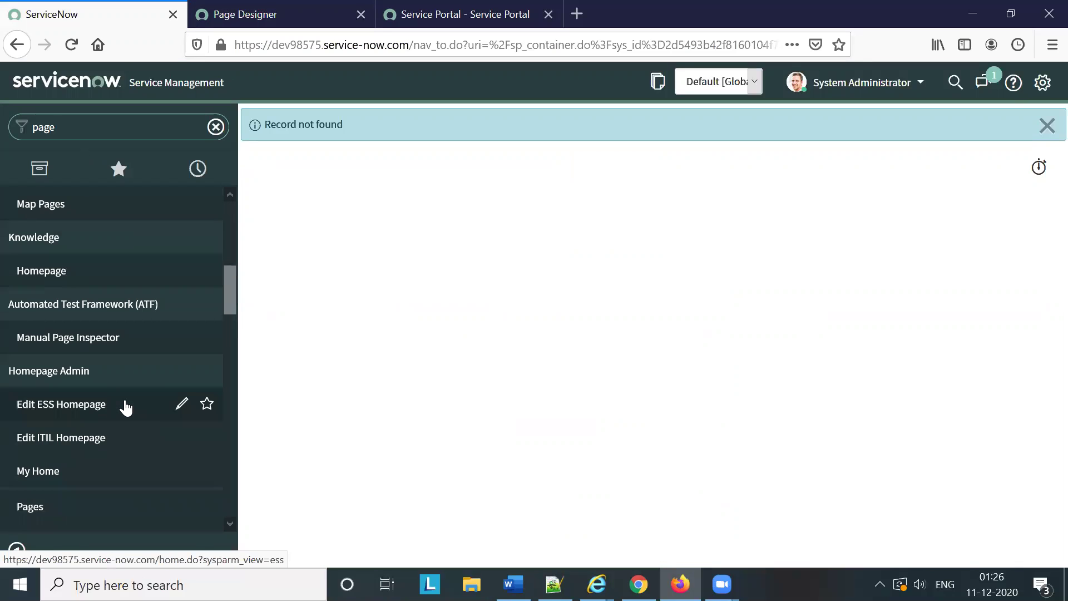
pyautogui.scroll(-3, 126, 408)
pyautogui.scroll(2, 126, 408)
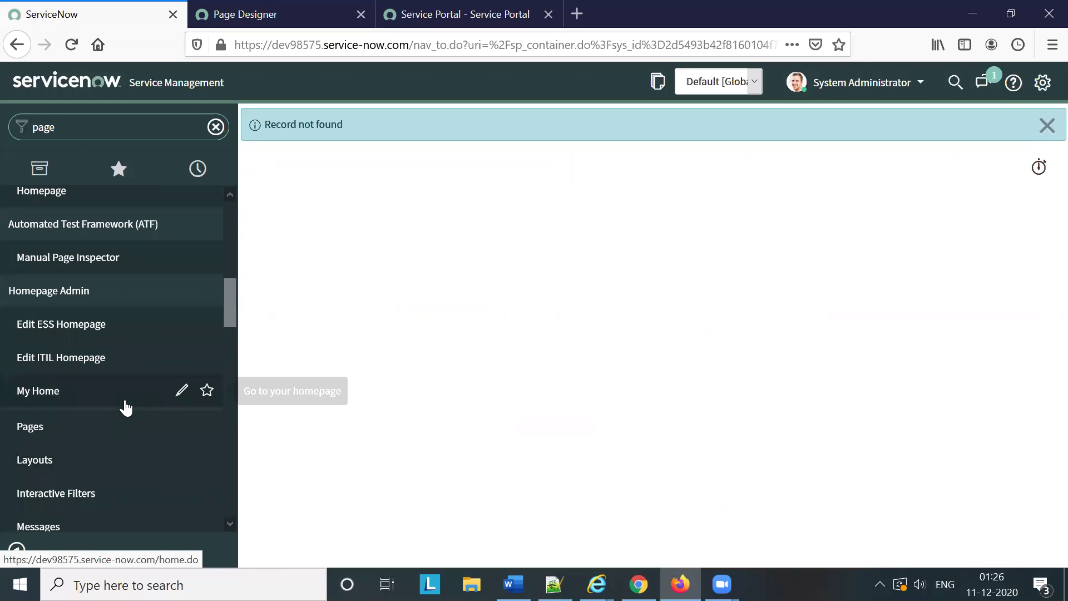
pyautogui.scroll(-10, 125, 408)
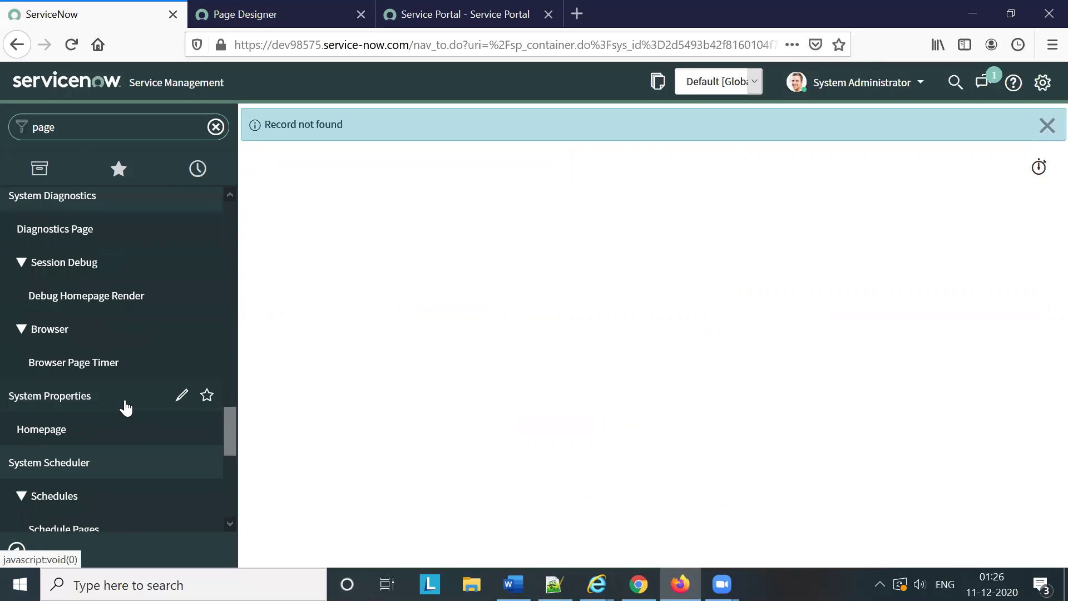
pyautogui.scroll(-5, 126, 408)
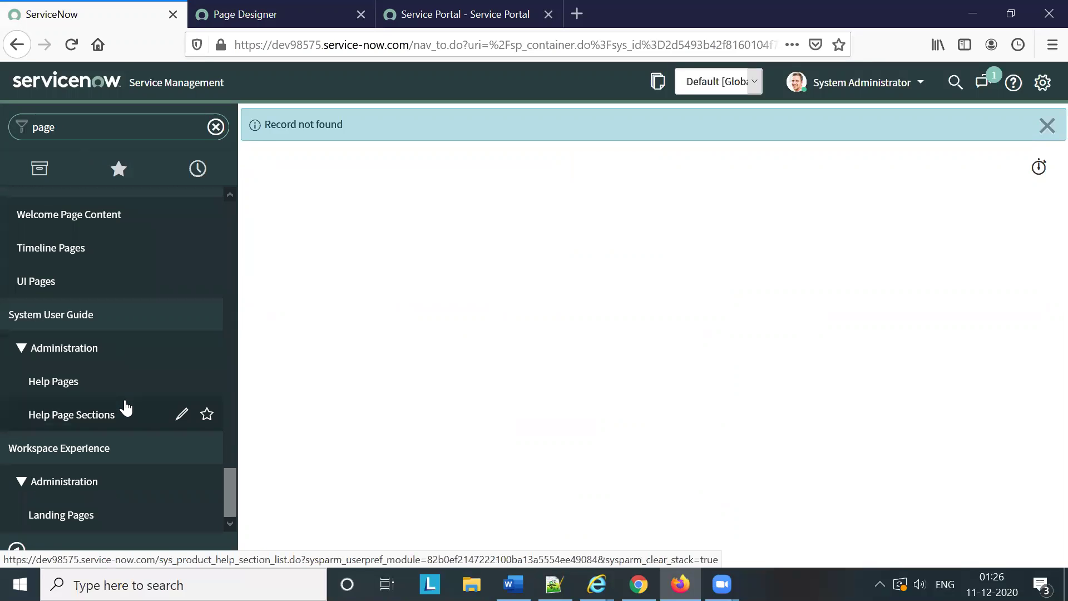
pyautogui.scroll(3, 126, 408)
pyautogui.scroll(-2, 126, 408)
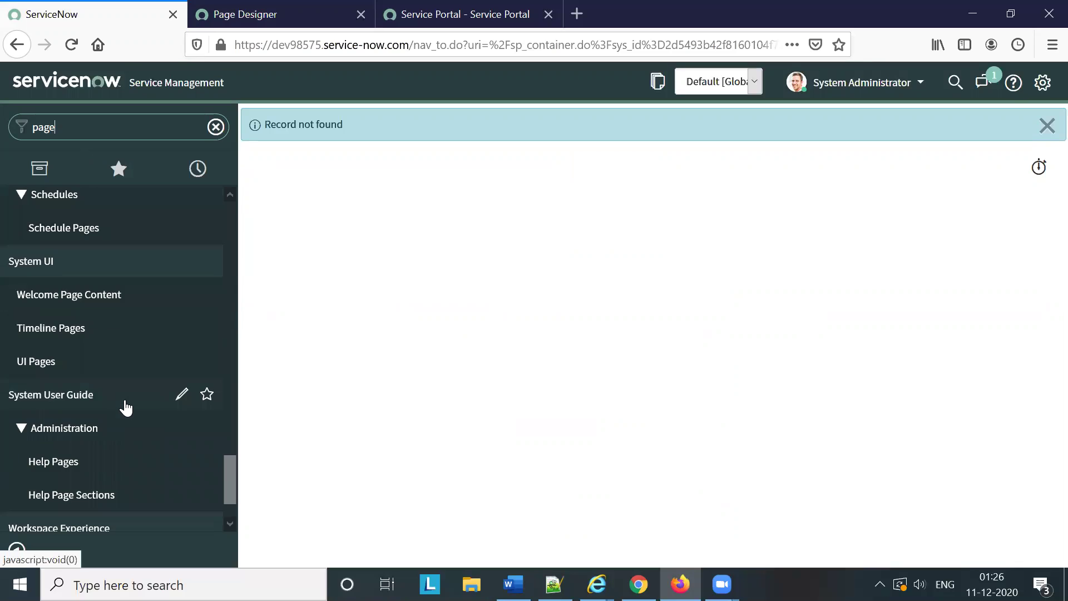
pyautogui.scroll(3, 126, 408)
pyautogui.scroll(6, 126, 408)
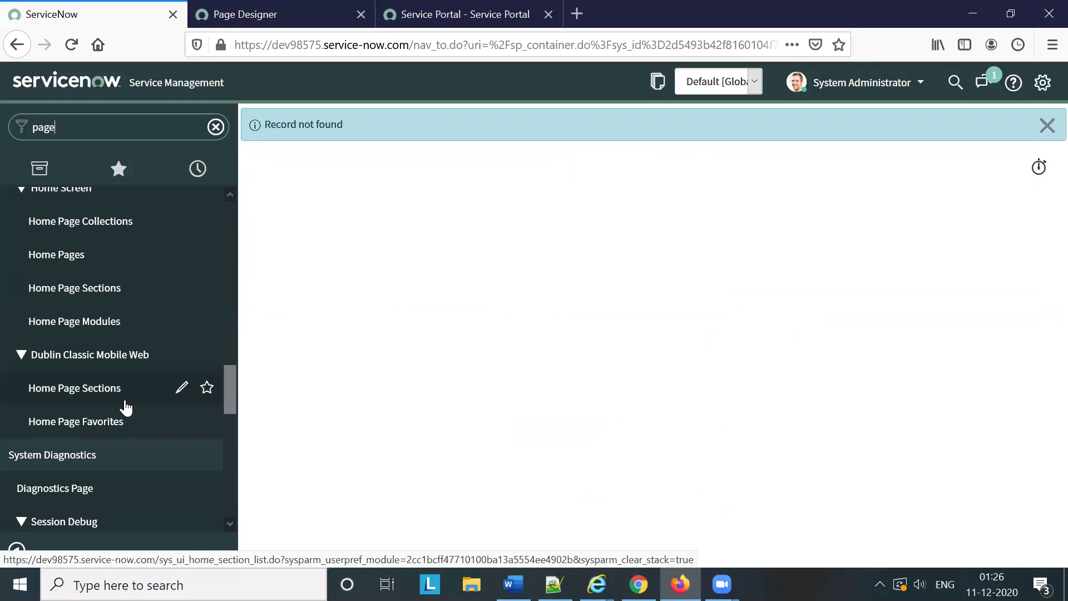
pyautogui.scroll(3, 125, 408)
pyautogui.click(60, 444)
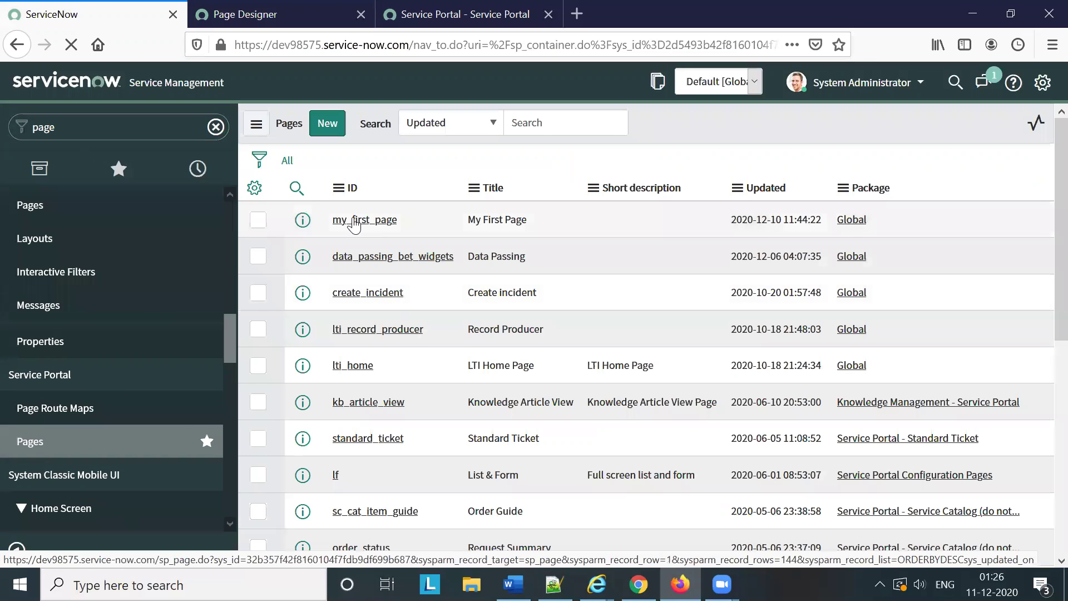
# Step: Open the my_first_page record and review its page content tree and related containers
pyautogui.click(354, 221)
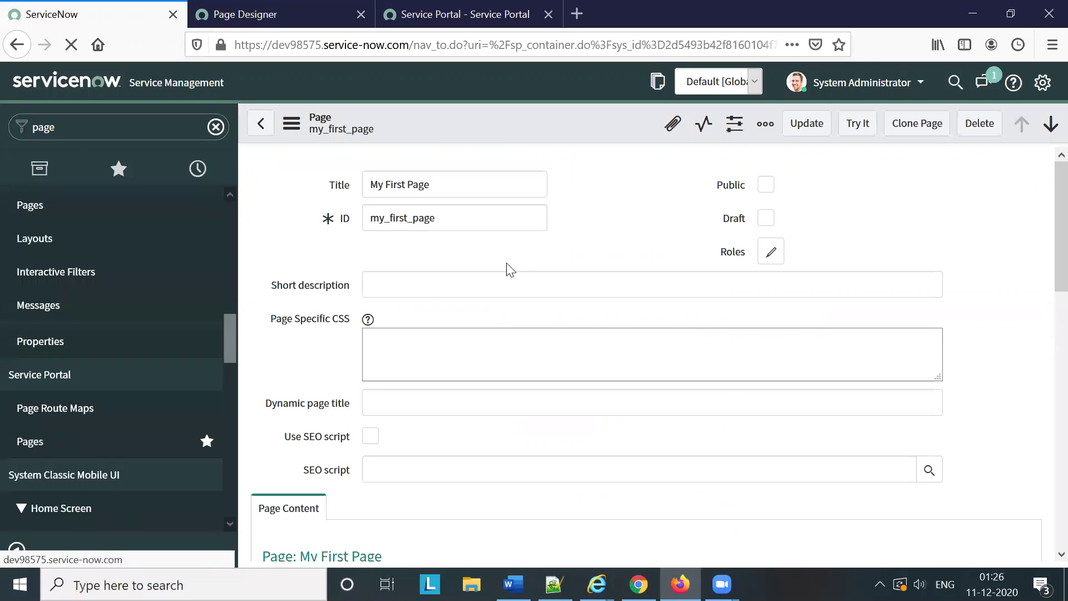
pyautogui.scroll(-5, 530, 277)
pyautogui.scroll(-10, 530, 278)
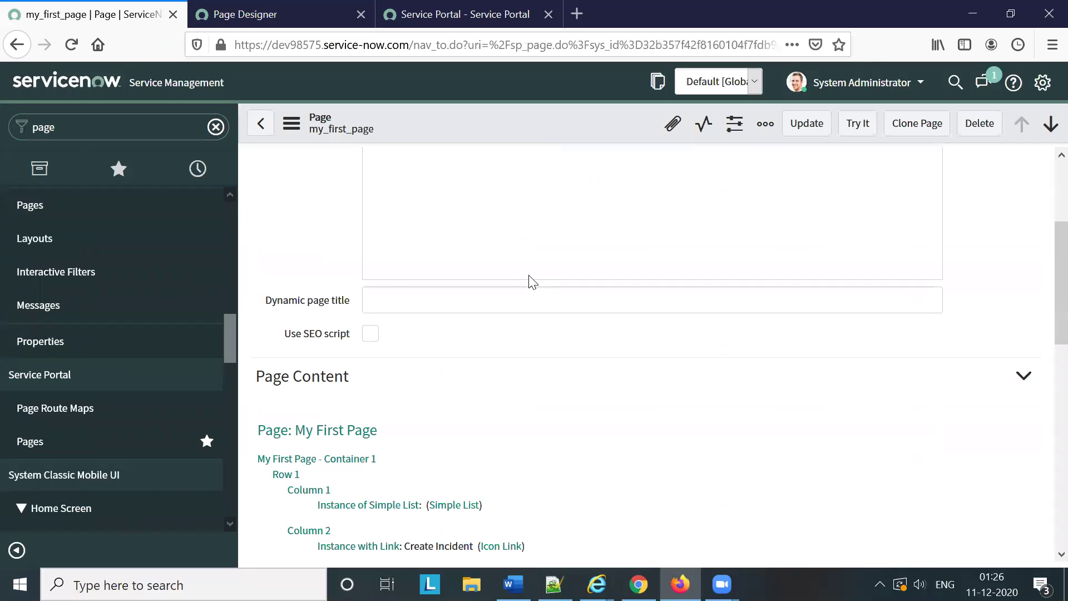
pyautogui.scroll(-5, 530, 281)
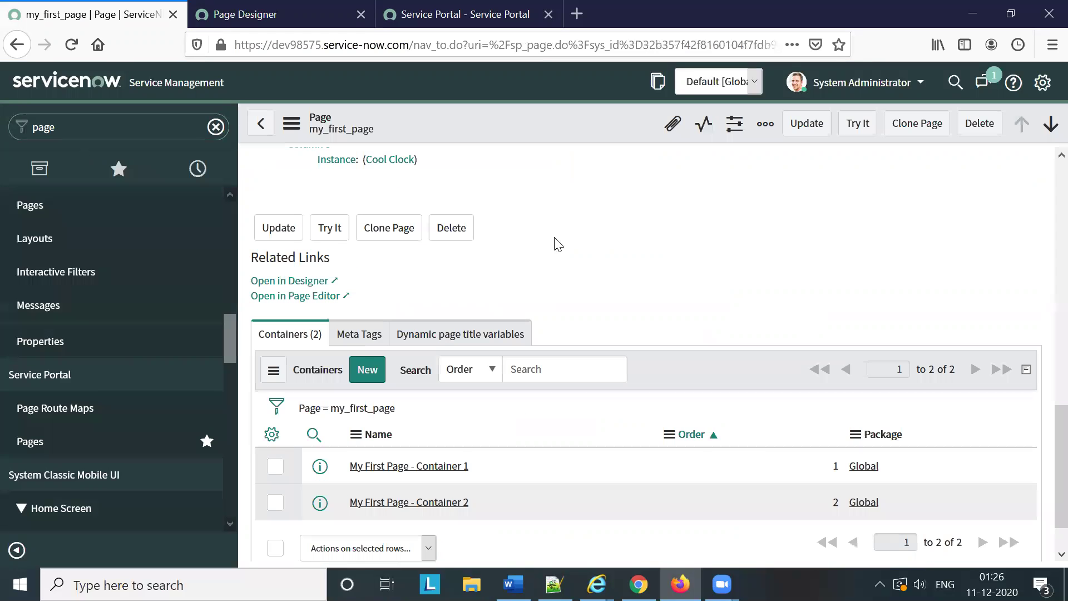
# Step: Try My First Page in the /sp portal and close the McAfee WebAdvisor window
pyautogui.click(324, 228)
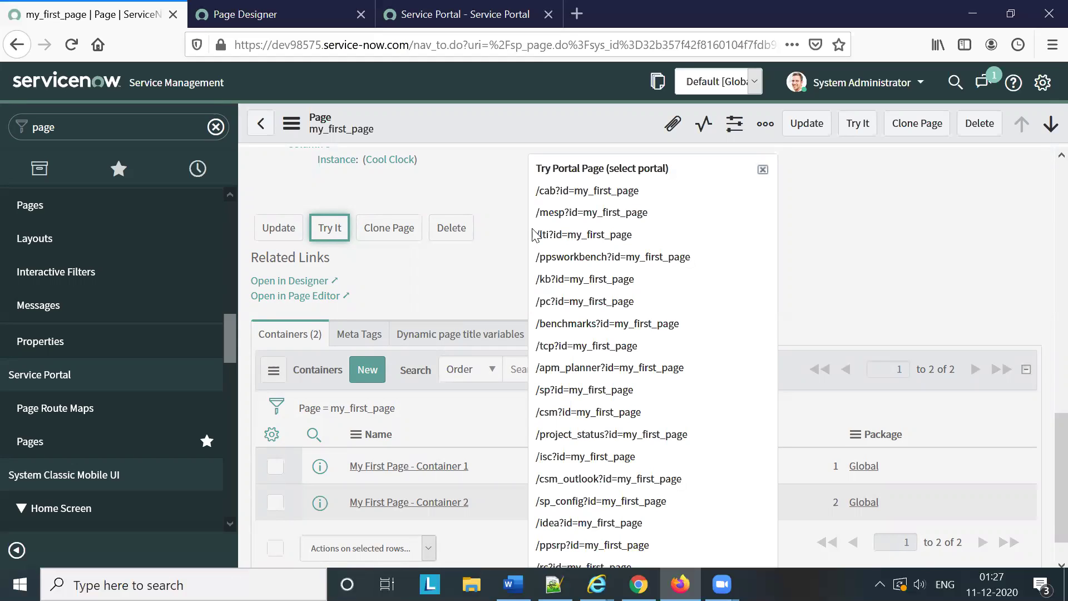
pyautogui.click(606, 389)
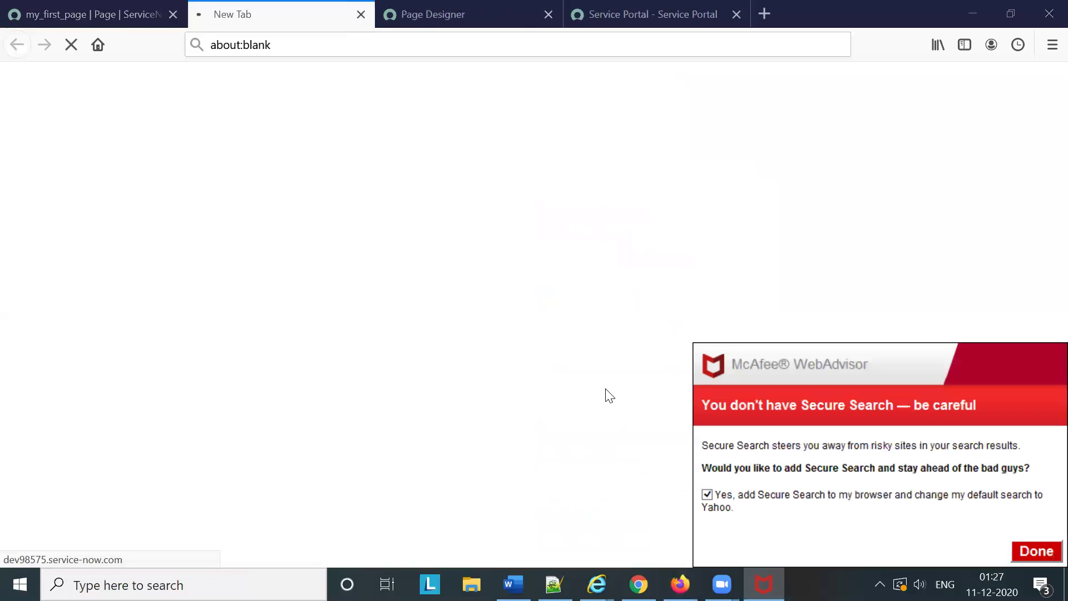
pyautogui.rightClick(764, 585)
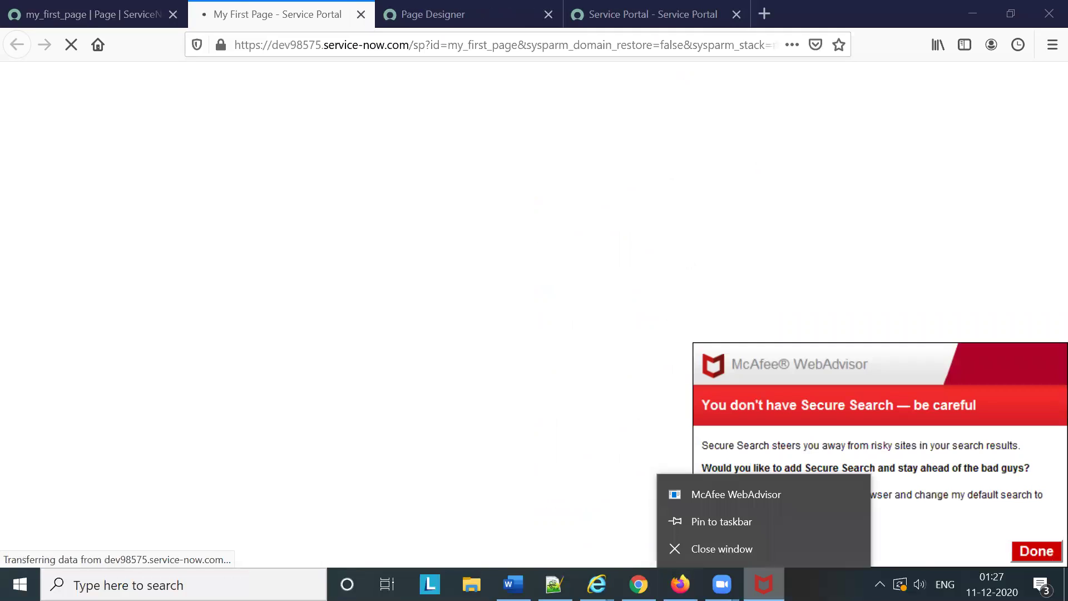
pyautogui.click(767, 556)
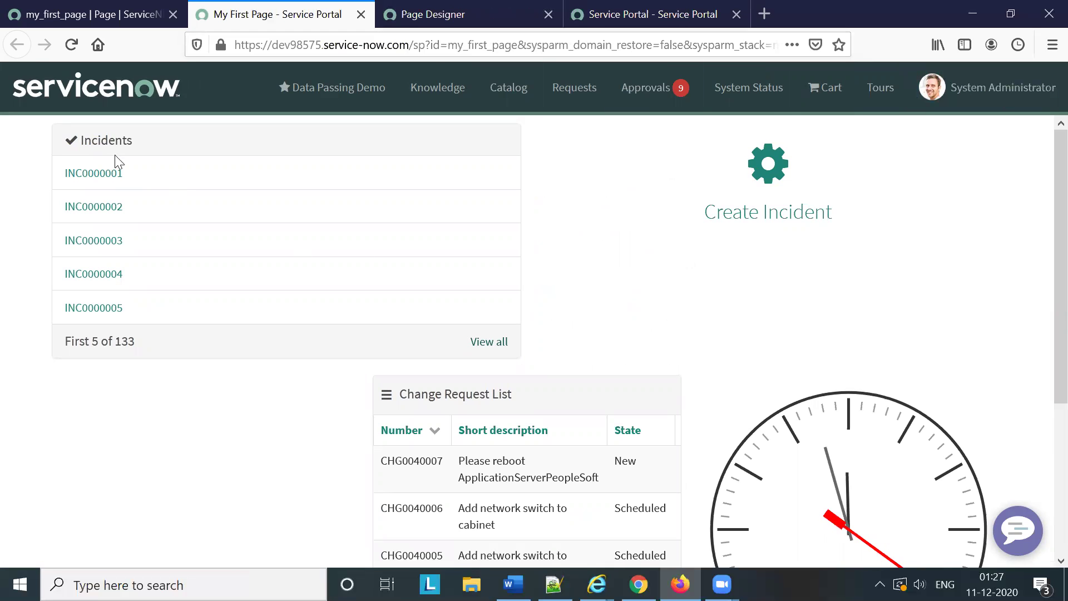
# Step: Test the Create Incident link and the INC0000001 entry in the Incidents list, returning to My First Page after each
pyautogui.click(779, 188)
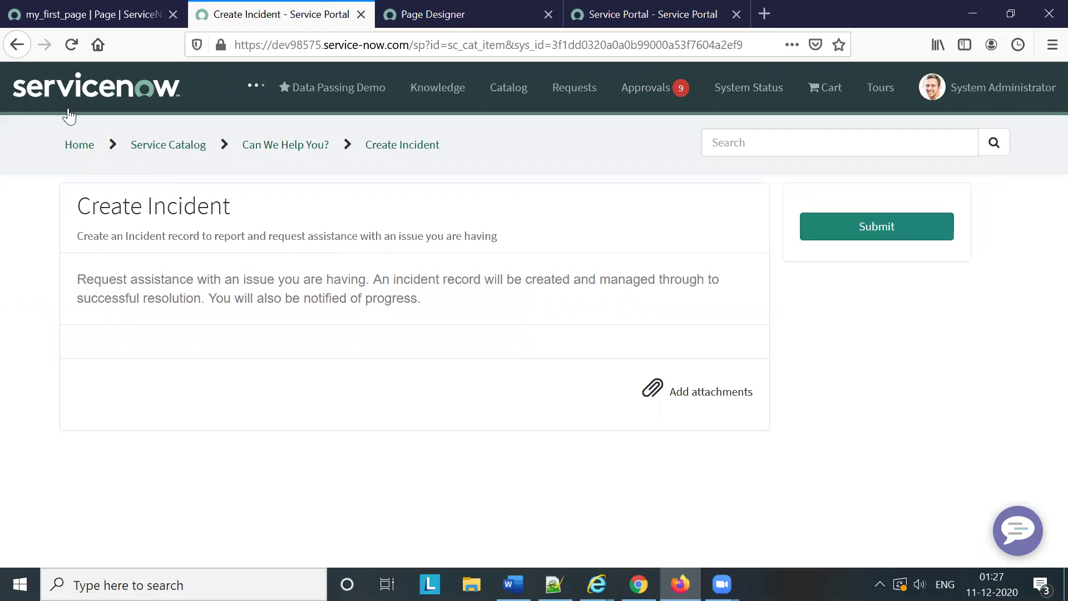
pyautogui.click(16, 49)
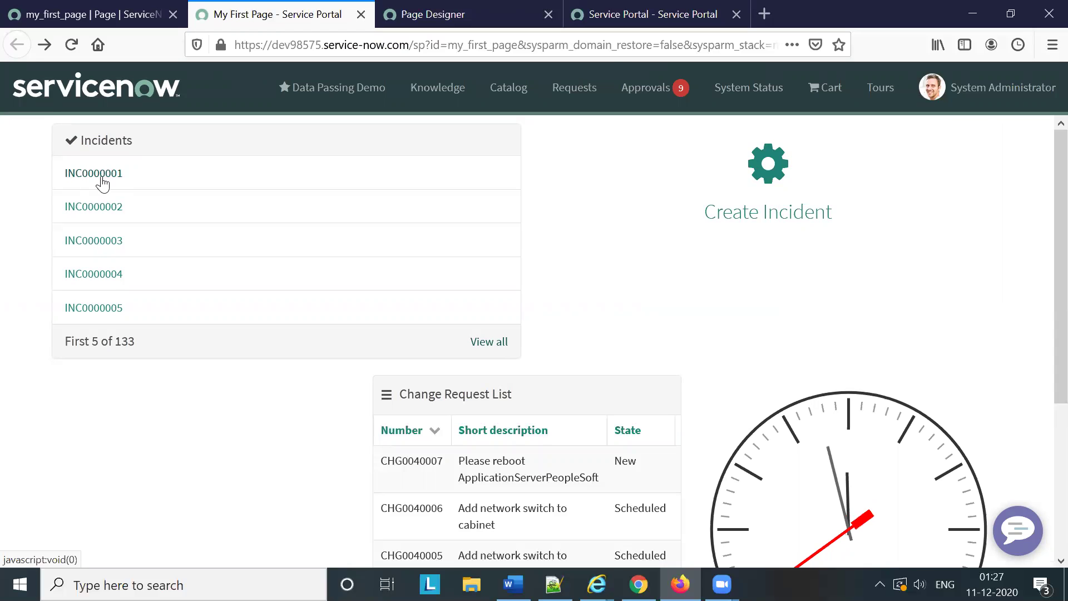
pyautogui.click(93, 174)
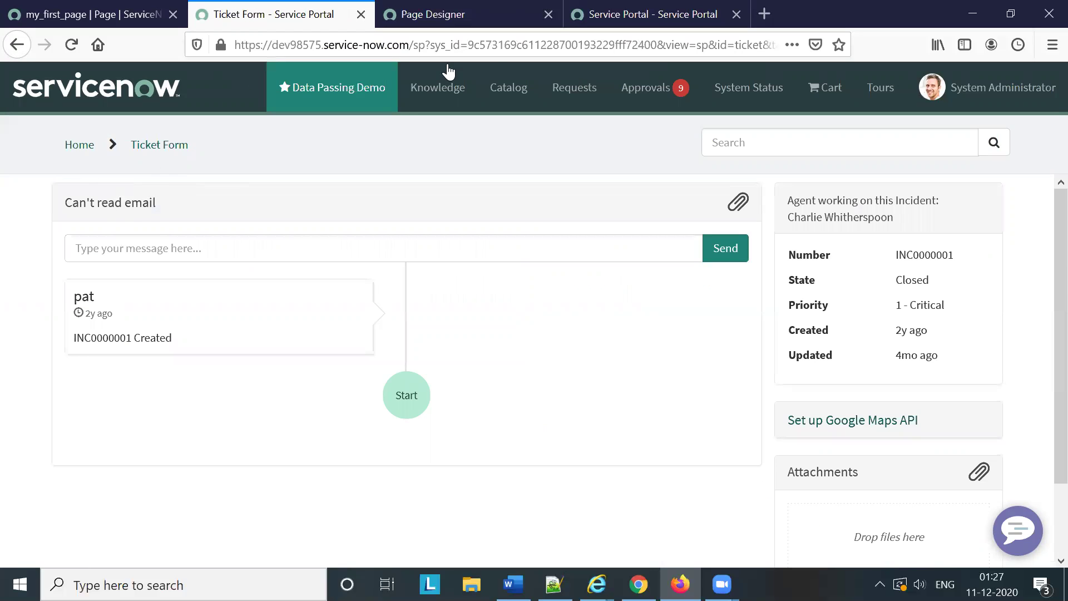
pyautogui.click(547, 46)
pyautogui.click(594, 46)
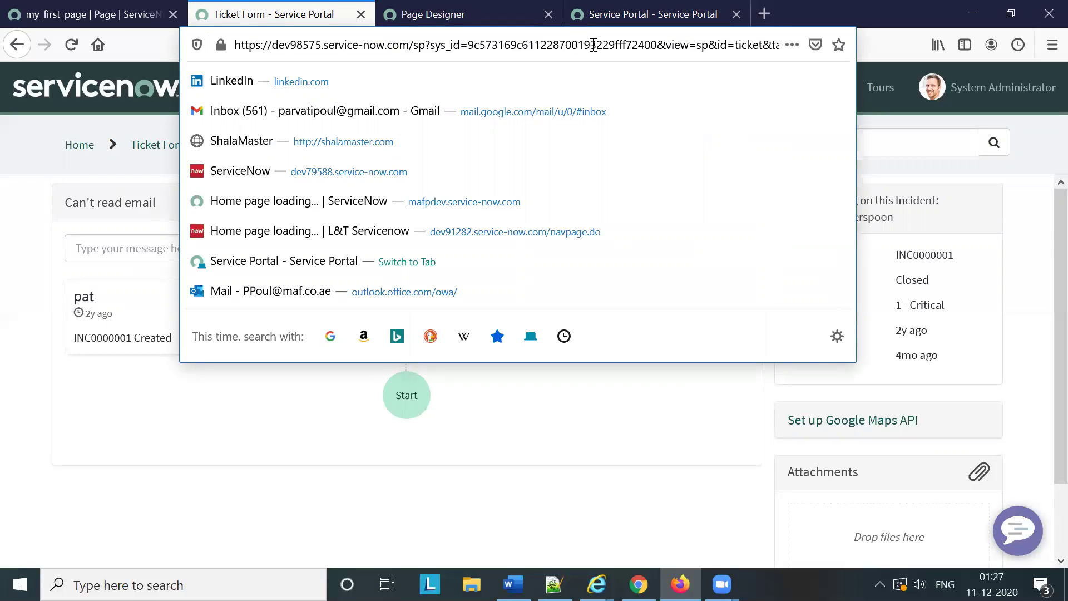
pyautogui.doubleClick(755, 45)
pyautogui.click(8, 49)
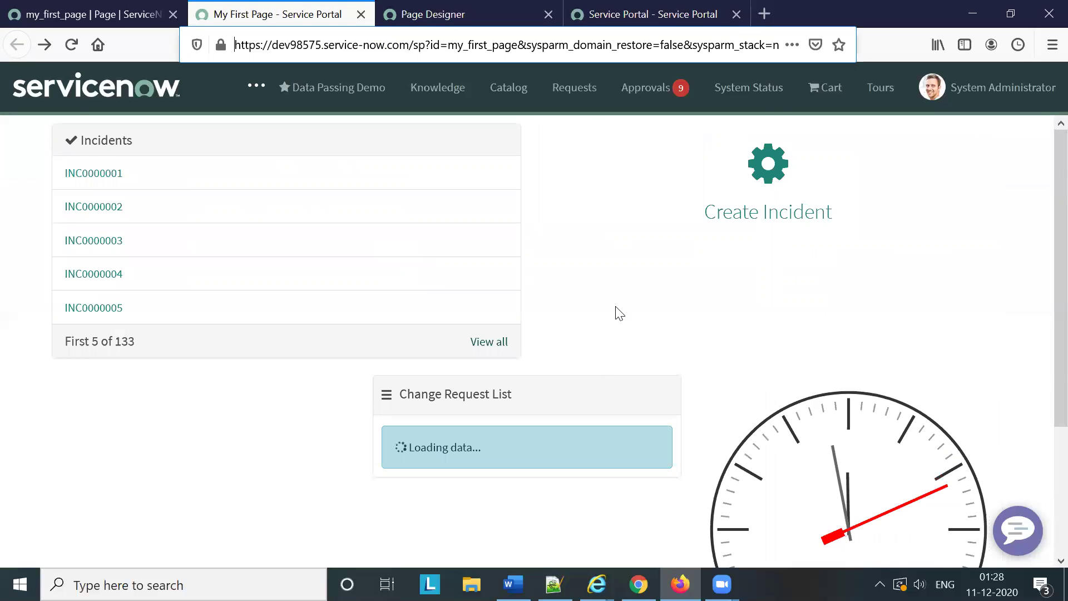
# Step: Open change request CHG0040006 from the Change Request List, inspect its page URL and return to My First Page
pyautogui.scroll(-3, 616, 312)
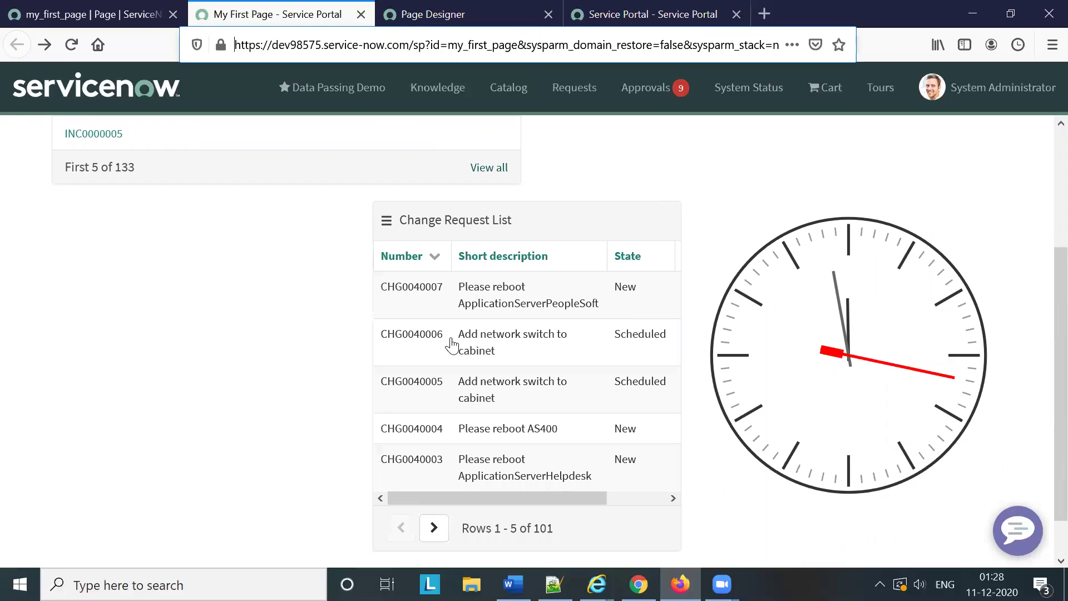
pyautogui.click(426, 338)
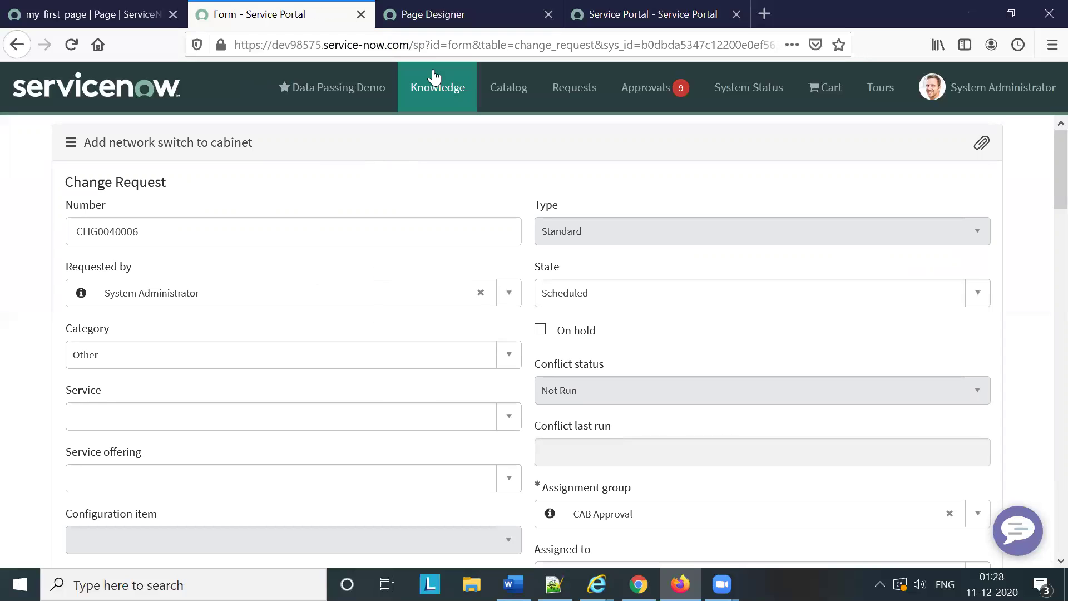
pyautogui.click(441, 44)
pyautogui.click(441, 45)
pyautogui.click(20, 47)
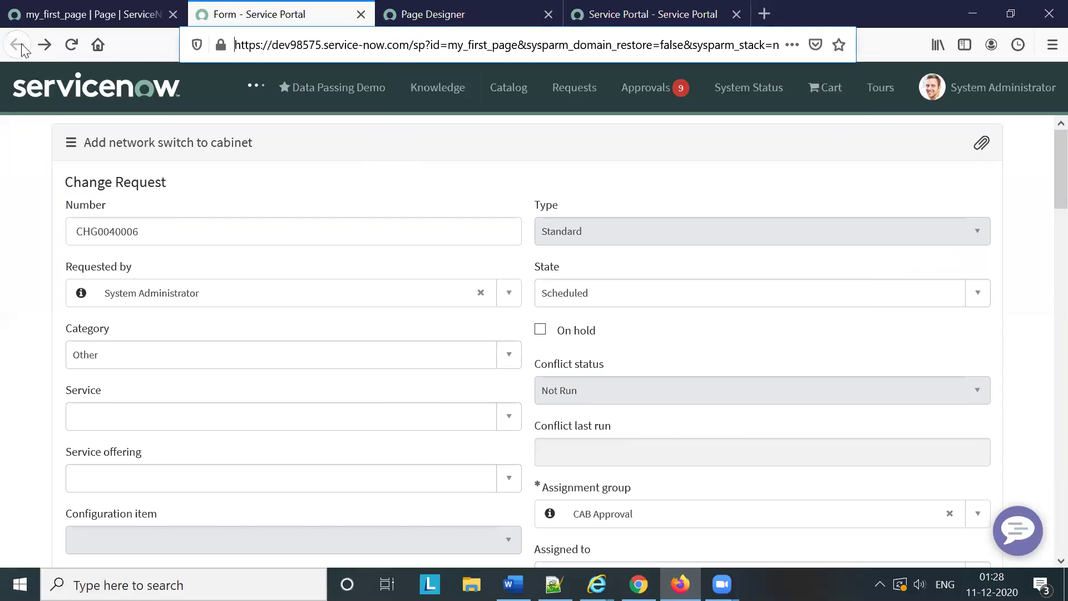